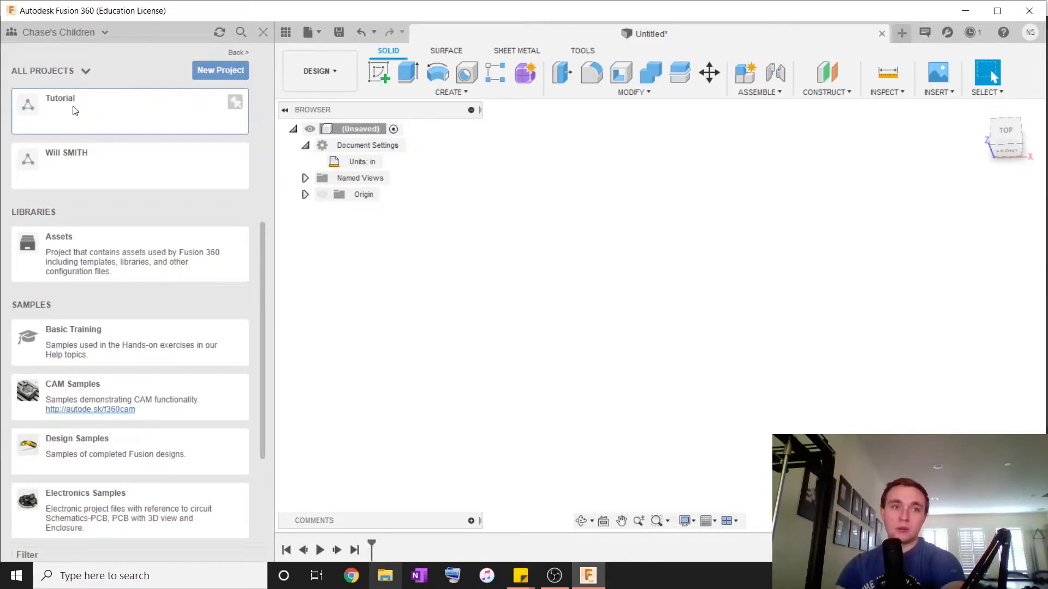
Create a new project with the default name New Project
{"action": "scroll", "coordinate": [101, 159], "scroll_direction": "down", "scroll_amount": 1}
{"action": "scroll", "coordinate": [100, 193], "scroll_direction": "up", "scroll_amount": 3}
{"action": "scroll", "coordinate": [102, 192], "scroll_direction": "up", "scroll_amount": 4}
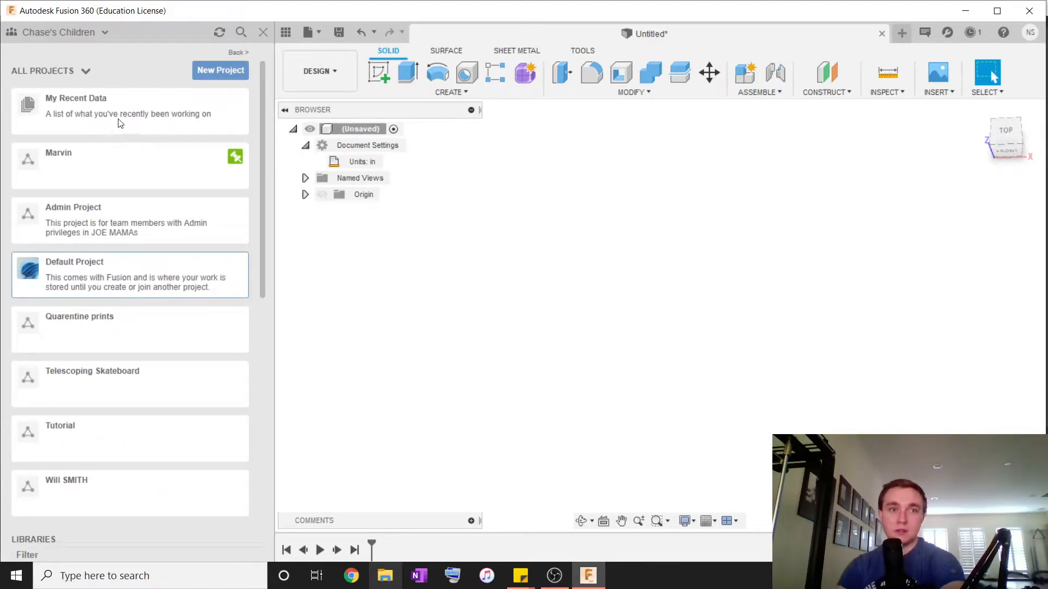
{"action": "left_click", "coordinate": [235, 70]}
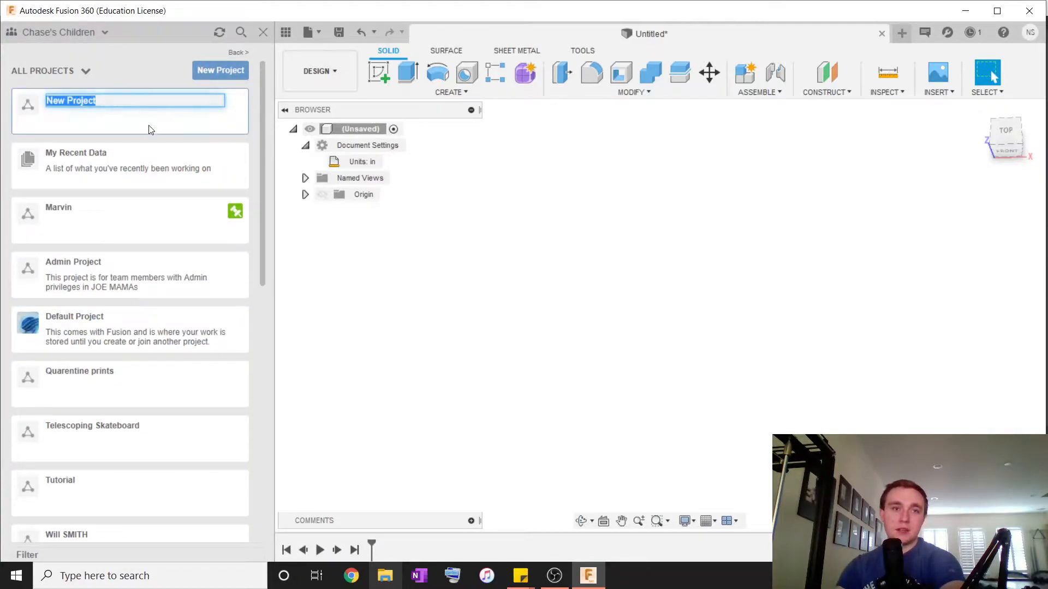
{"action": "key", "text": "Return"}
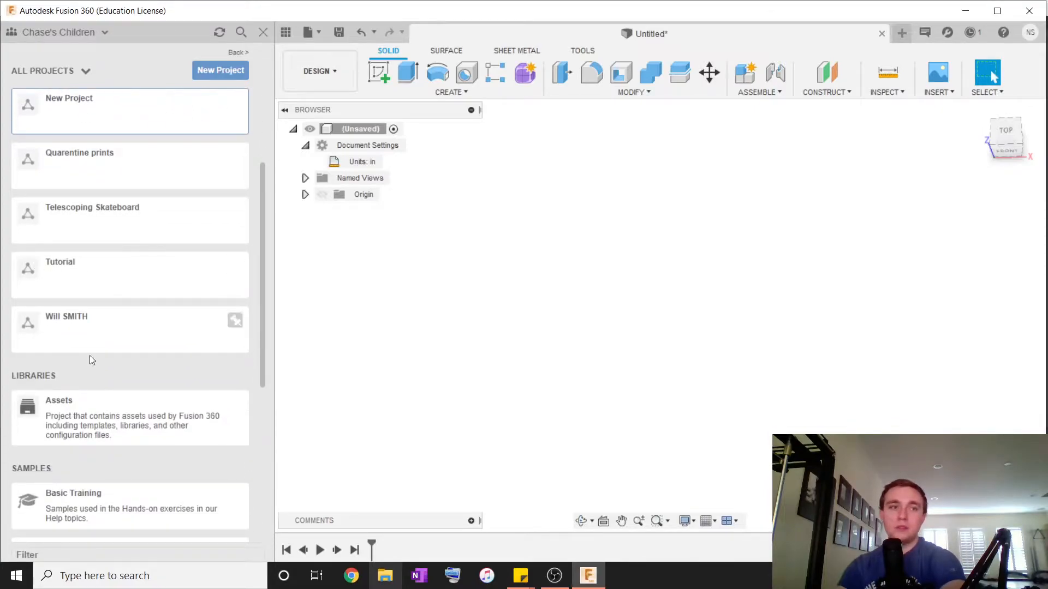
Archive the New Project entry to remove it from the project list
{"action": "scroll", "coordinate": [77, 276], "scroll_direction": "up", "scroll_amount": 3}
{"action": "left_click", "coordinate": [116, 253]}
{"action": "left_click", "coordinate": [17, 113]}
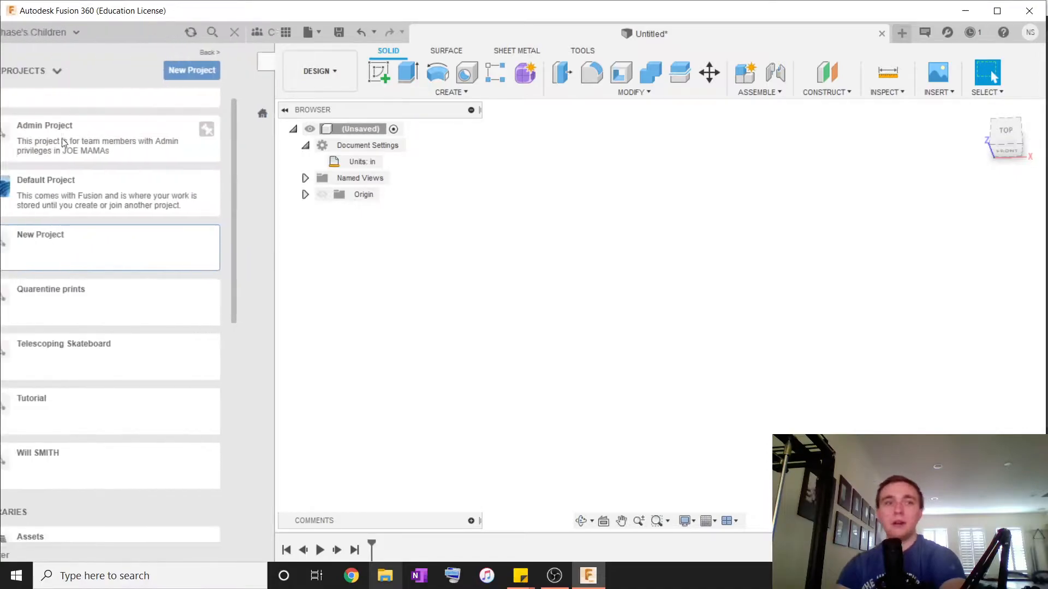
{"action": "right_click", "coordinate": [152, 249]}
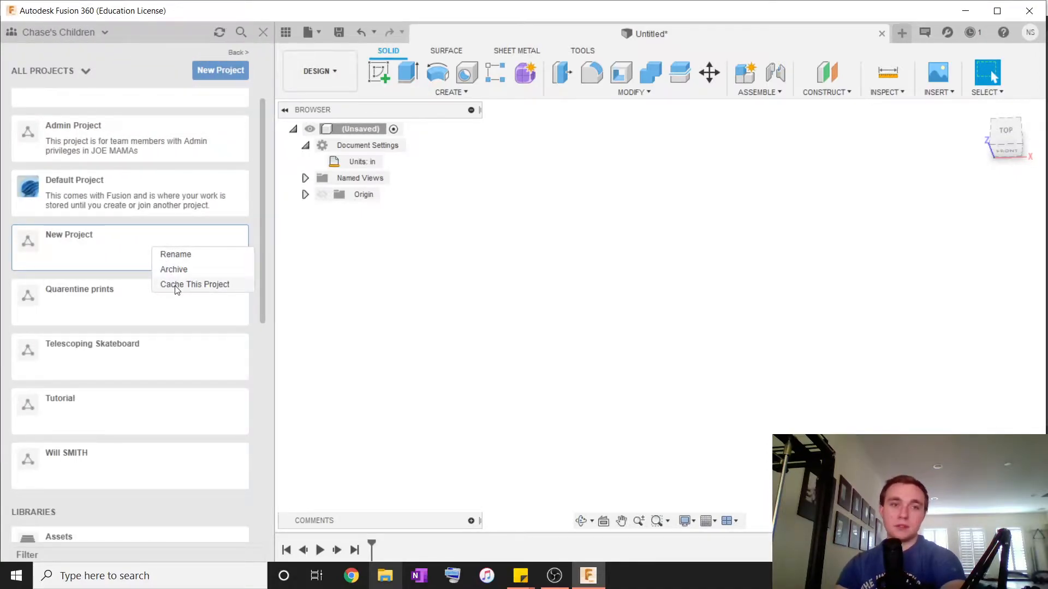
{"action": "left_click", "coordinate": [172, 271]}
{"action": "left_click", "coordinate": [714, 397]}
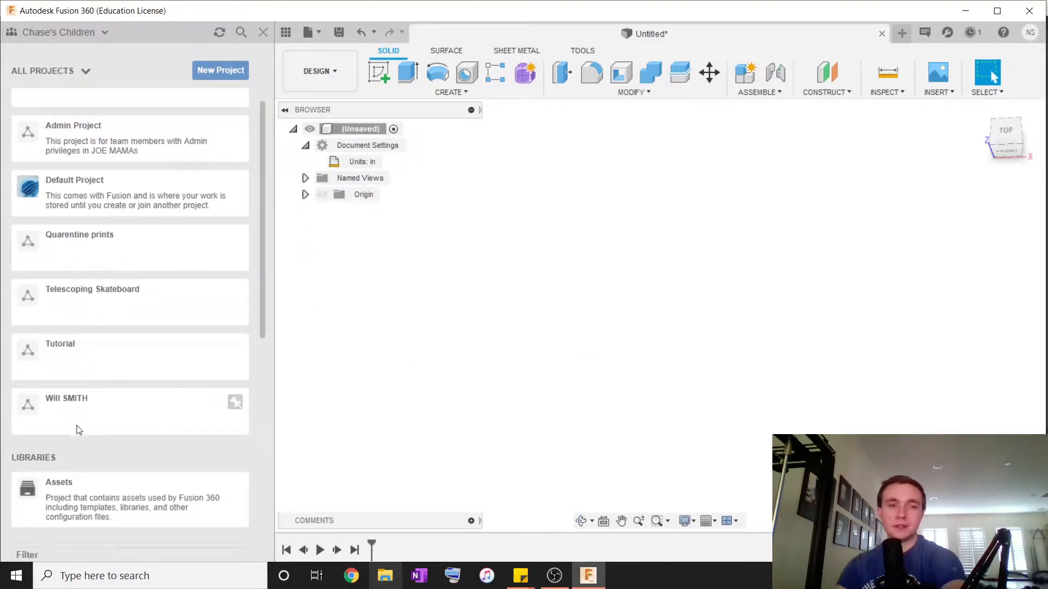
Open the Tutorial project and hide the project data to return to the empty design
{"action": "left_click", "coordinate": [88, 357]}
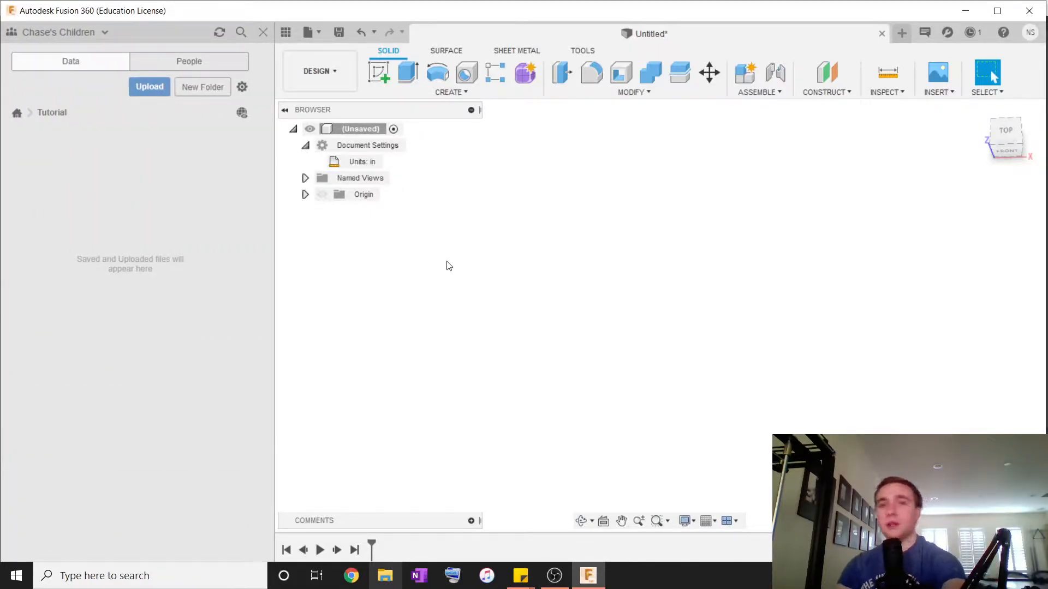
{"action": "left_click", "coordinate": [262, 32]}
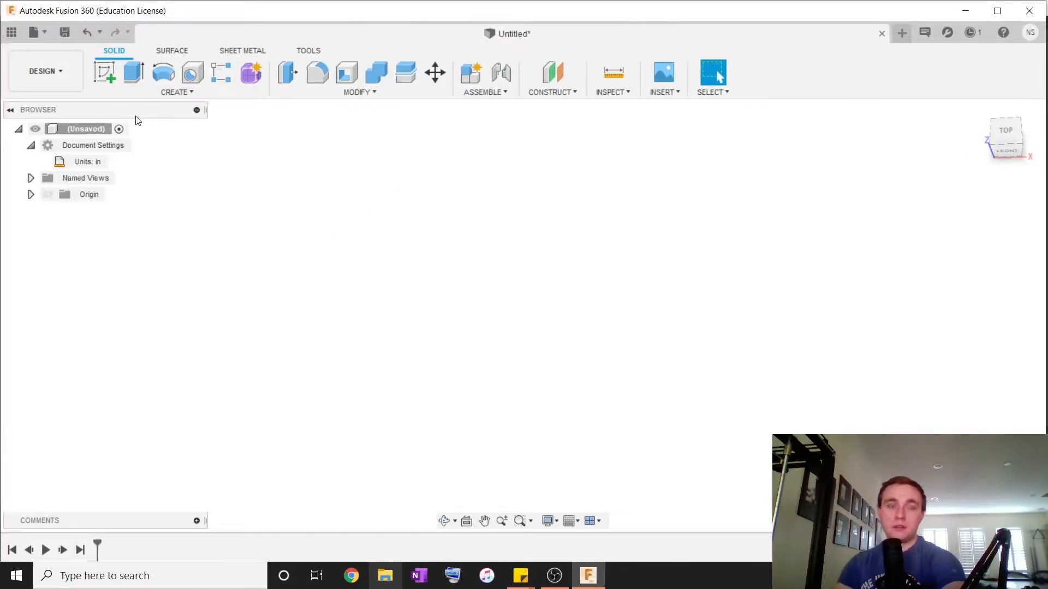
Examine the unit types available for the document without changing the active units
{"action": "mouse_move", "coordinate": [86, 164]}
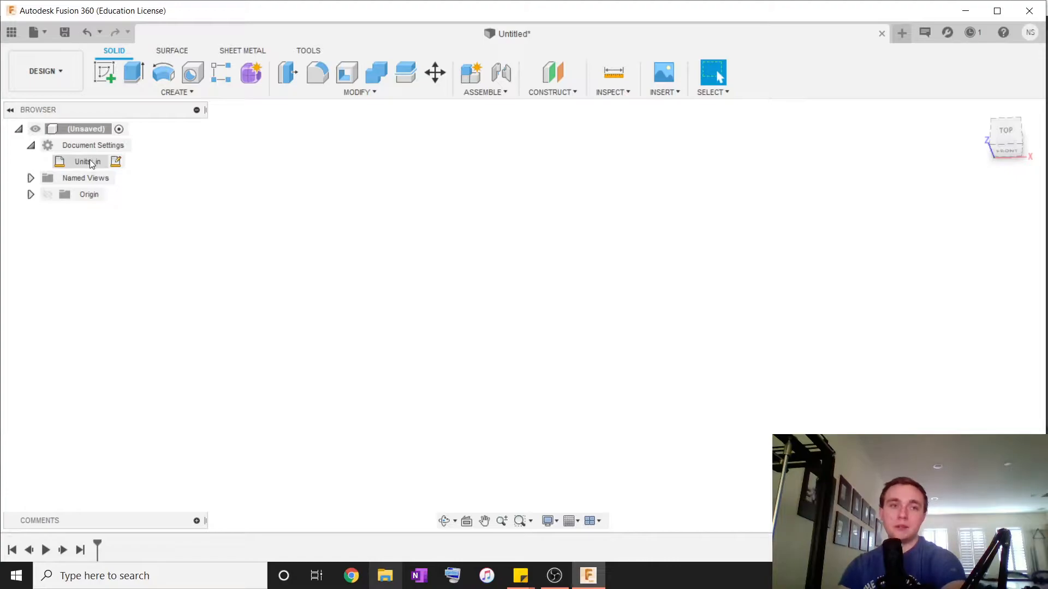
{"action": "left_click", "coordinate": [30, 146]}
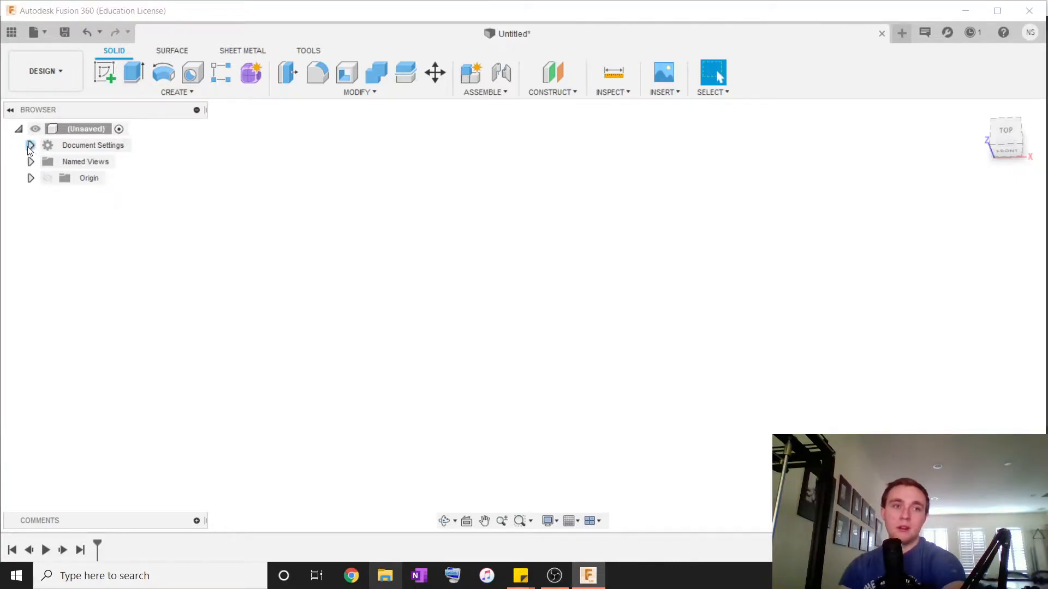
{"action": "left_click", "coordinate": [30, 147]}
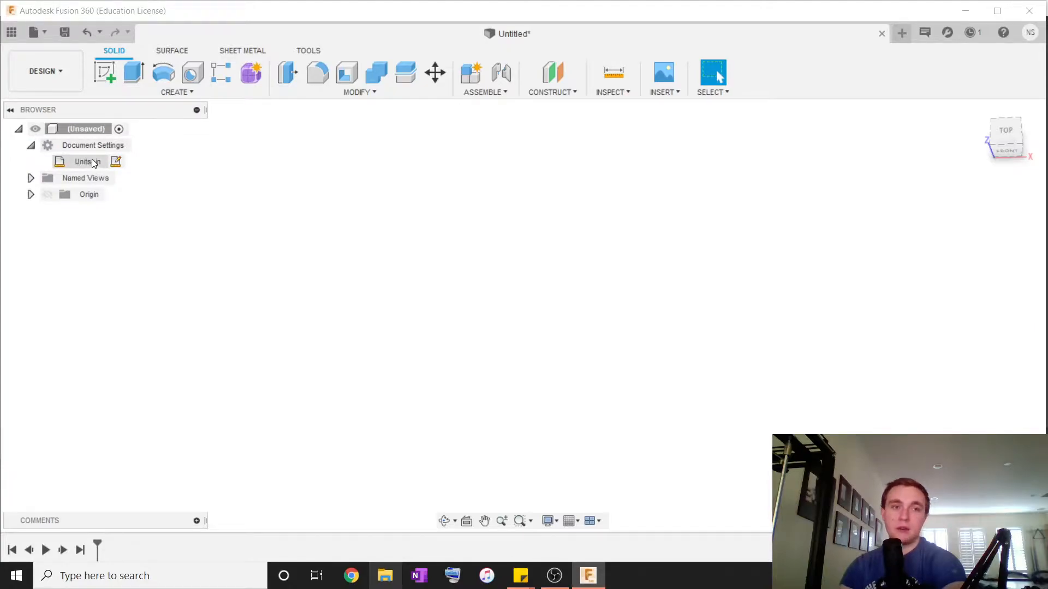
{"action": "left_click", "coordinate": [115, 162]}
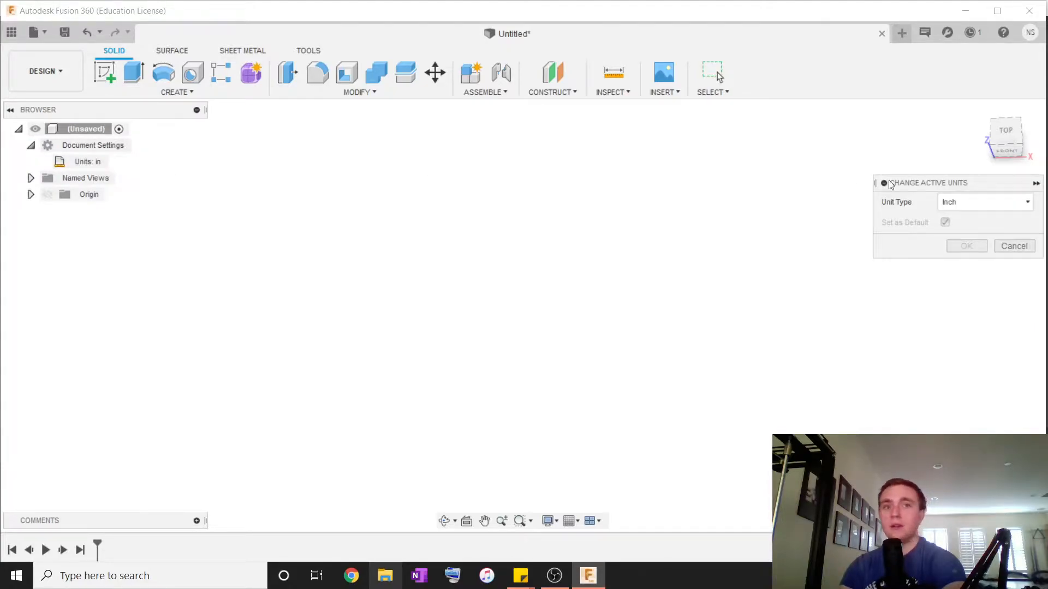
{"action": "left_click", "coordinate": [973, 201]}
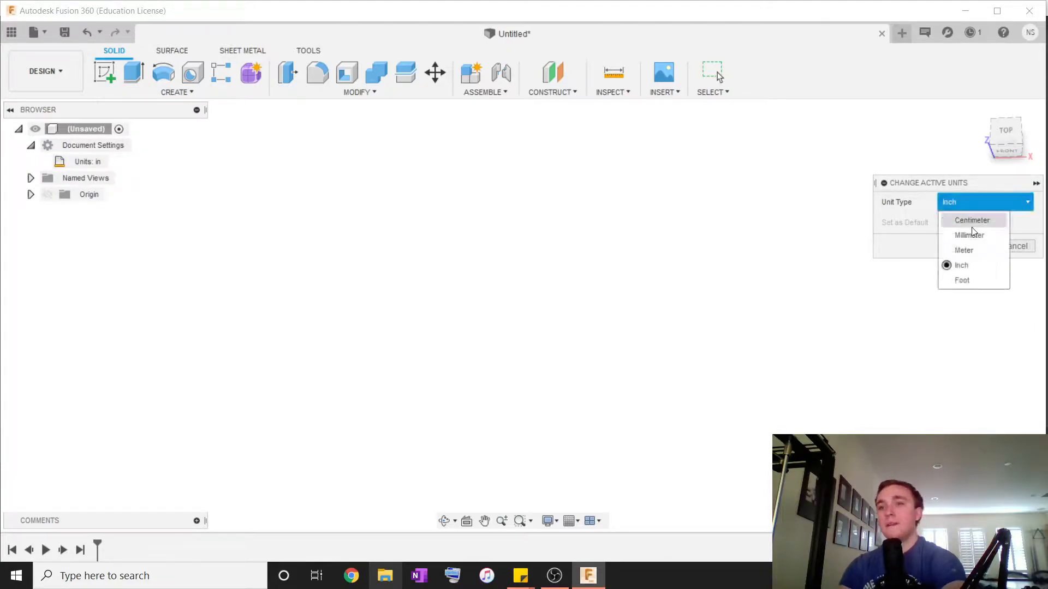
{"action": "left_click", "coordinate": [943, 205]}
{"action": "left_click", "coordinate": [1009, 248]}
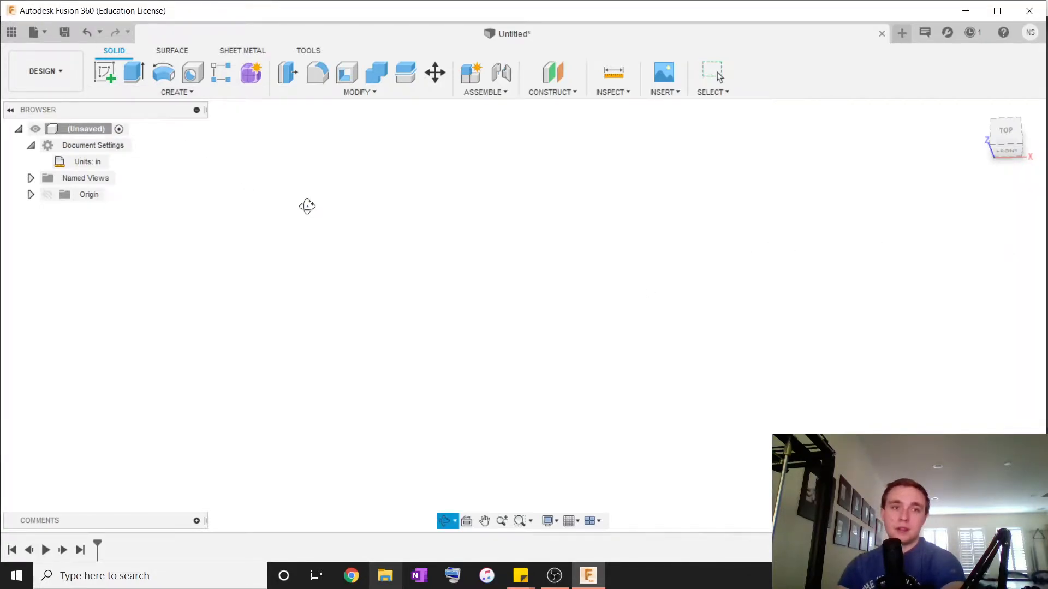
{"action": "middle_click_drag", "start_coordinate": [443, 235], "coordinate": [453, 238], "text": "shift"}
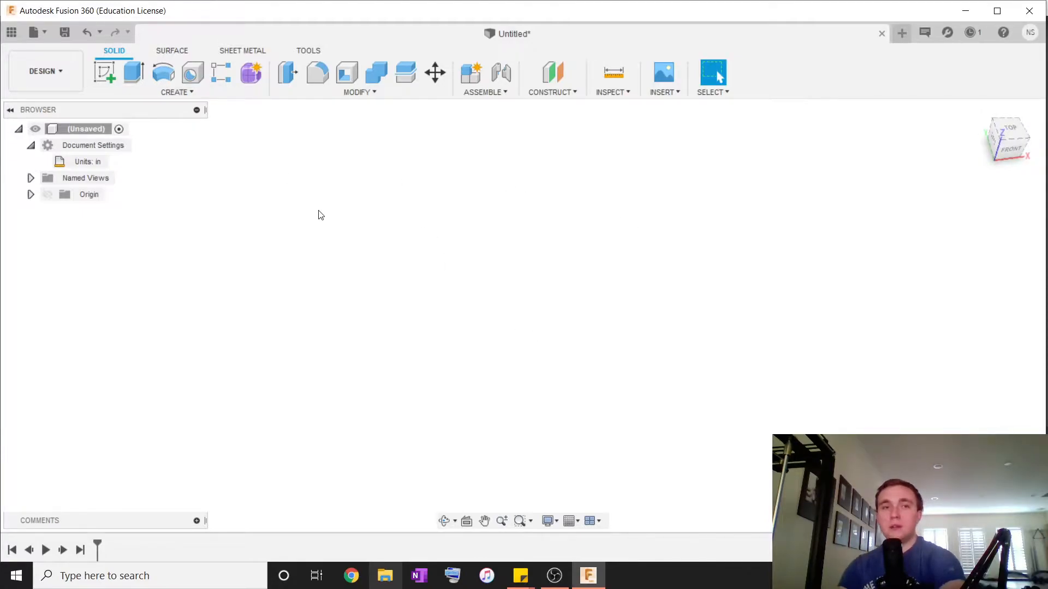
{"action": "right_click", "coordinate": [80, 135]}
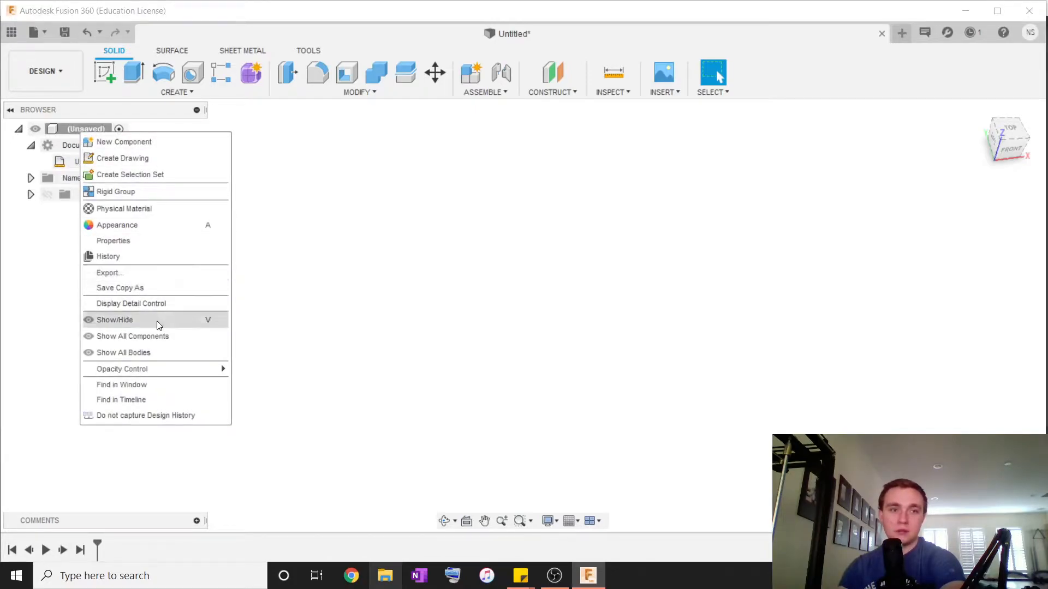
{"action": "left_click", "coordinate": [374, 292]}
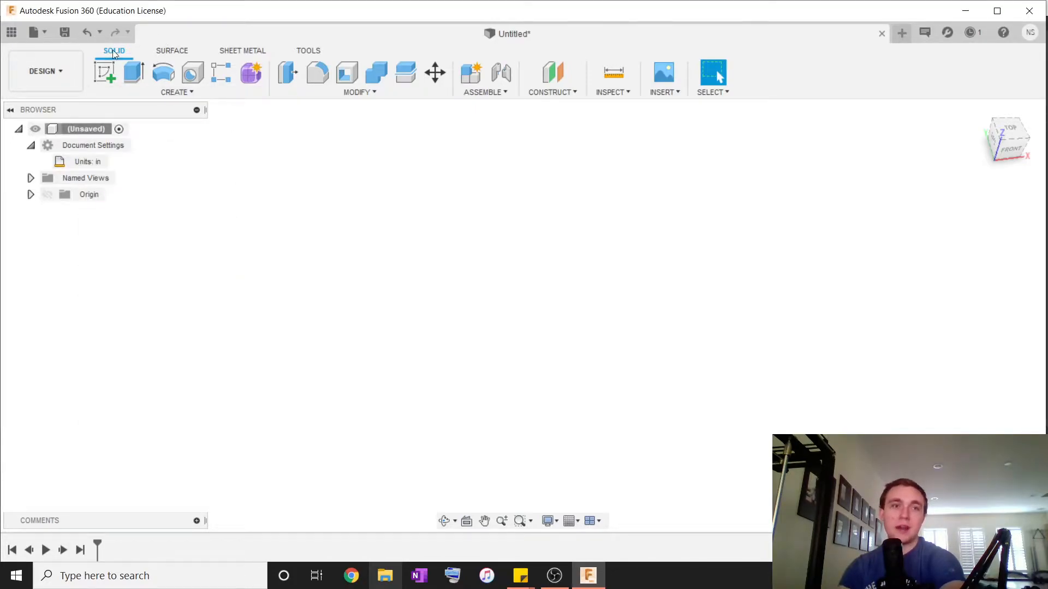
Start a sketch on the horizontal XY plane and draw a small center rectangle near the origin
{"action": "left_click", "coordinate": [104, 72]}
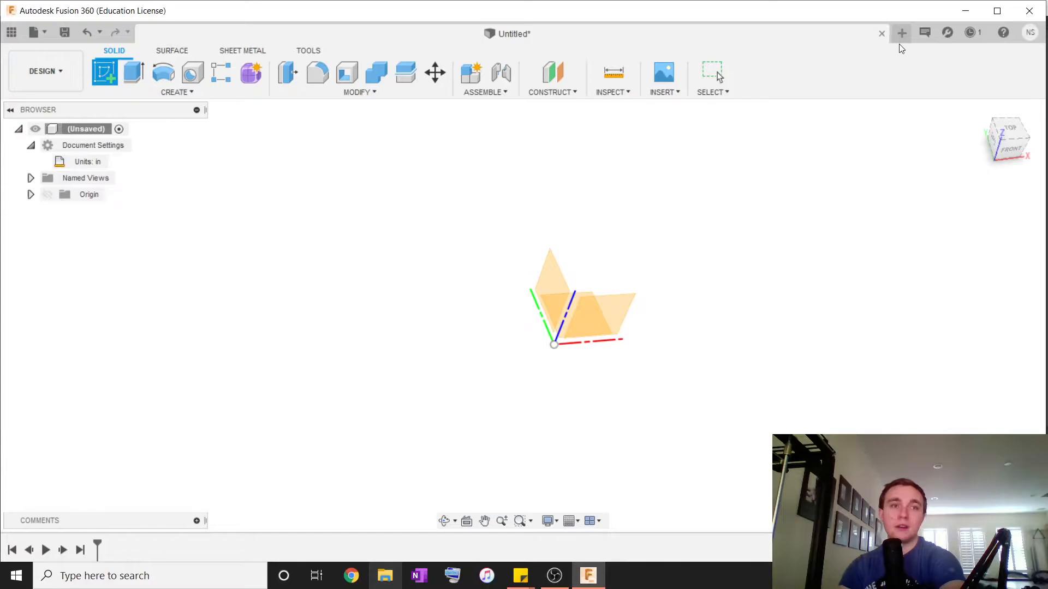
{"action": "left_click", "coordinate": [581, 290]}
{"action": "left_click", "coordinate": [192, 72]}
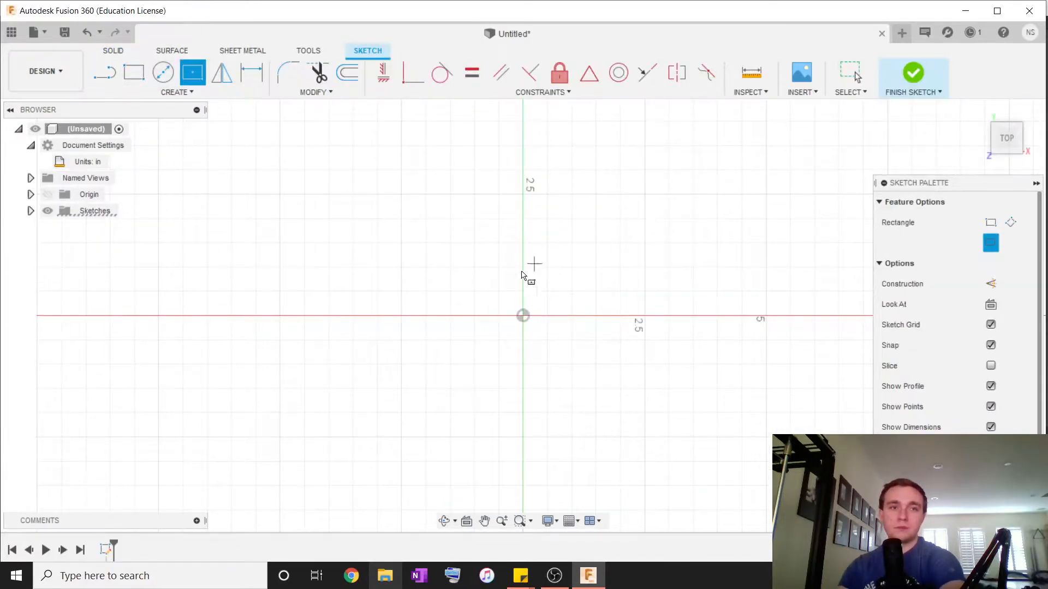
{"action": "left_click", "coordinate": [530, 316]}
{"action": "left_click", "coordinate": [562, 284]}
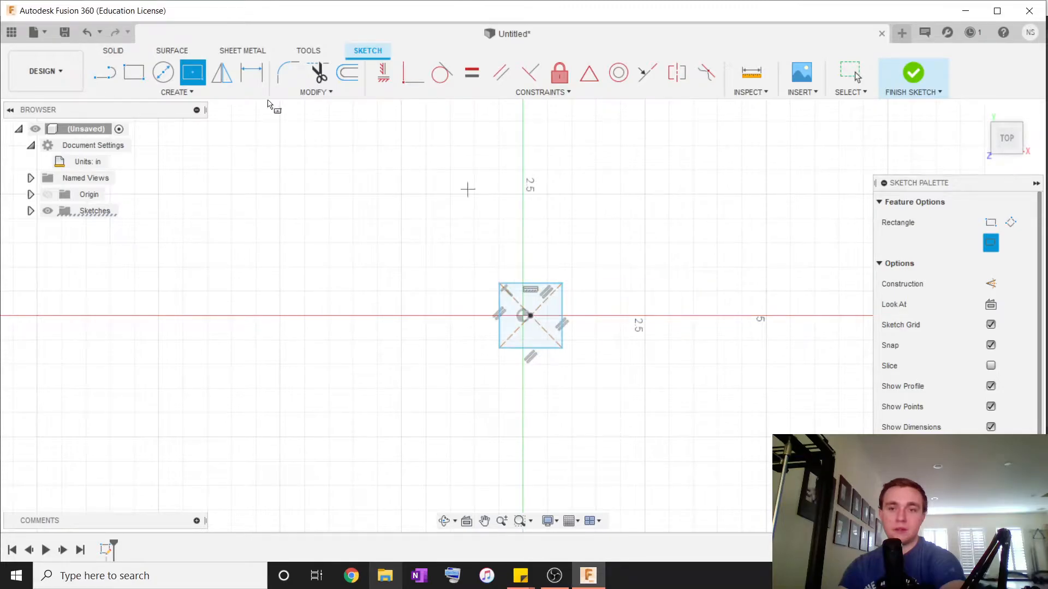
Extrude the sketched rectangle upward into a solid rectangular block
{"action": "key", "text": "e"}
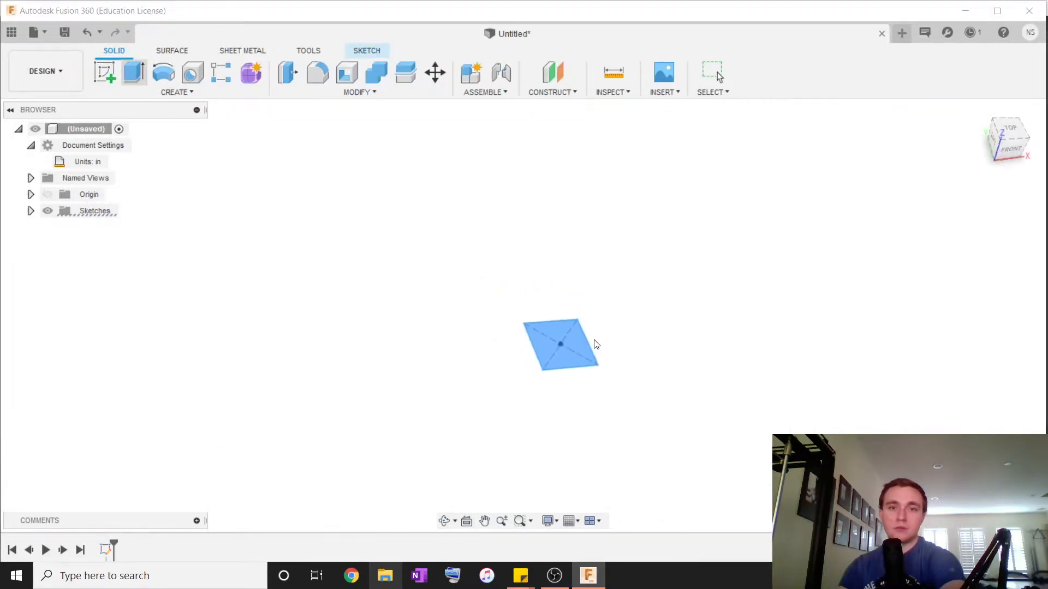
{"action": "left_click_drag", "start_coordinate": [566, 335], "coordinate": [628, 285]}
{"action": "left_click", "coordinate": [965, 355]}
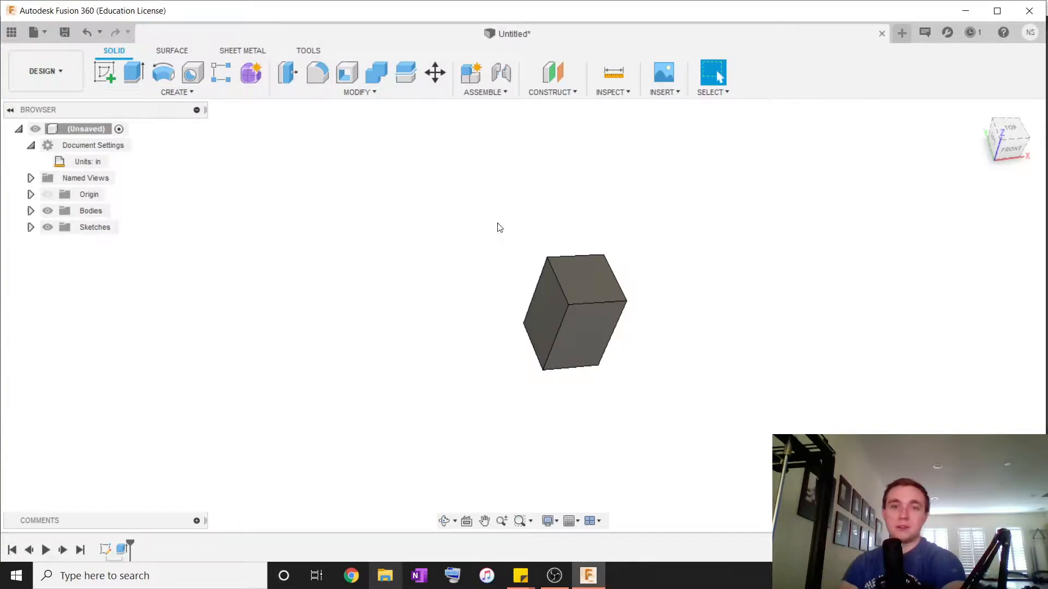
{"action": "right_click", "coordinate": [74, 131]}
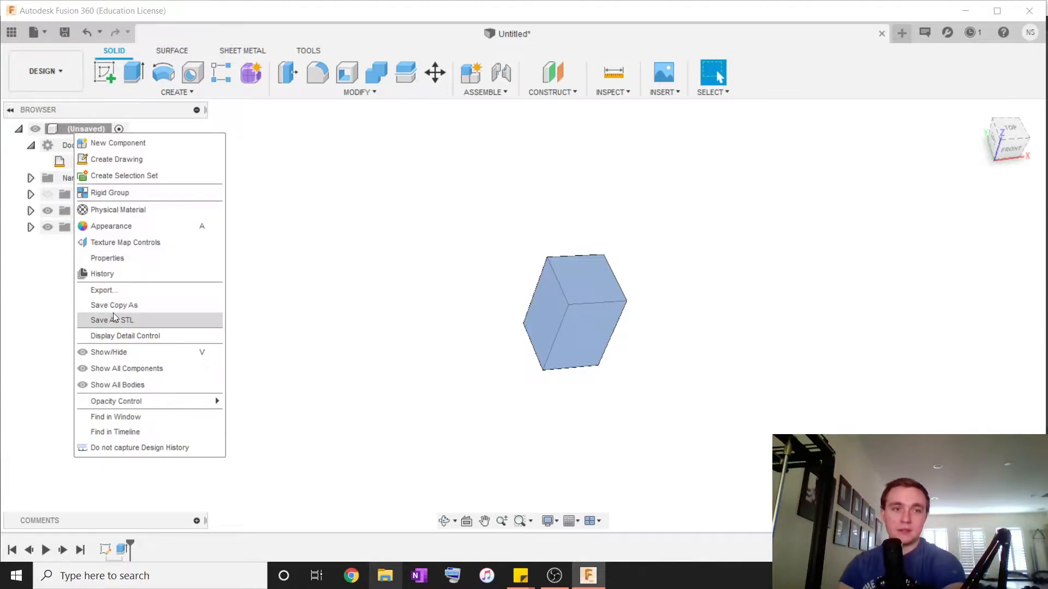
{"action": "left_click", "coordinate": [297, 299]}
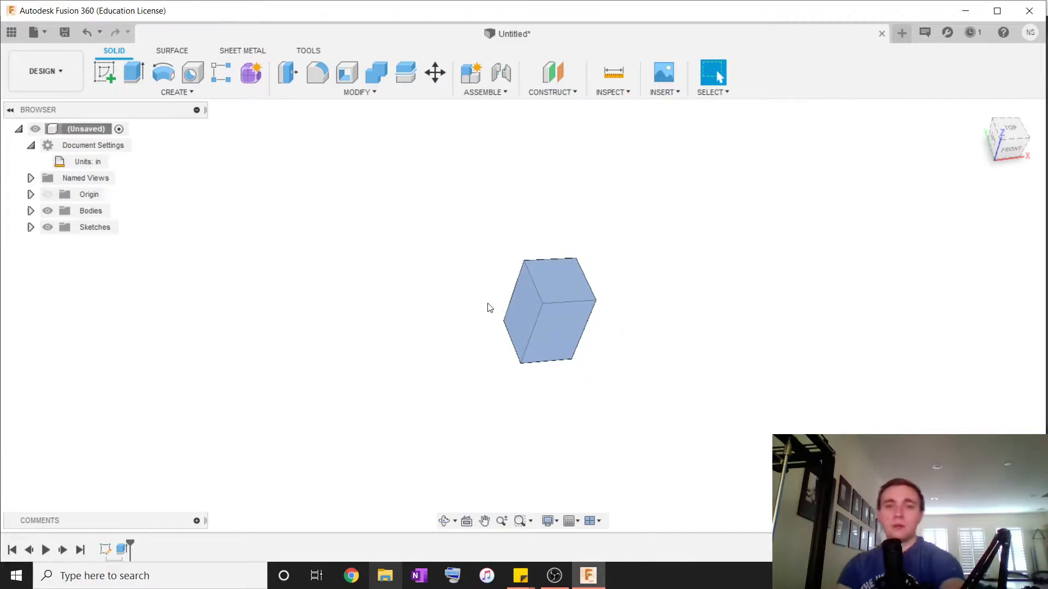
Examine the block from several angles and distances by orbiting, panning and zooming the view
{"action": "scroll", "coordinate": [524, 311], "scroll_direction": "up", "scroll_amount": 2}
{"action": "middle_click_drag", "start_coordinate": [700, 310], "coordinate": [693, 312], "text": "shift"}
{"action": "left_click", "coordinate": [692, 312]}
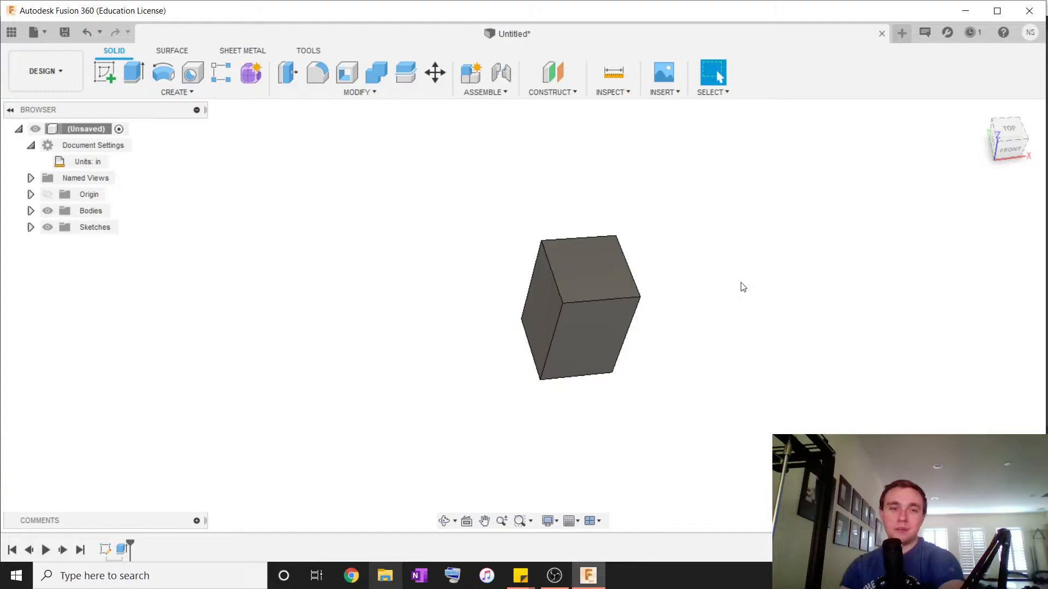
{"action": "middle_click_drag", "start_coordinate": [681, 301], "coordinate": [729, 287], "text": "shift"}
{"action": "scroll", "coordinate": [651, 312], "scroll_direction": "up", "scroll_amount": 2}
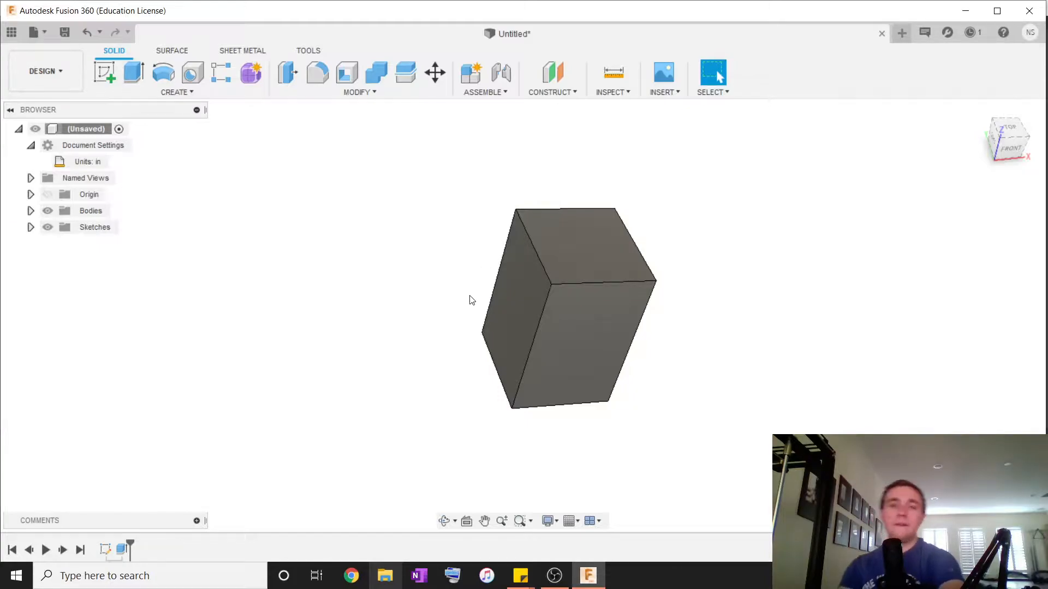
{"action": "scroll", "coordinate": [470, 296], "scroll_direction": "down", "scroll_amount": 1}
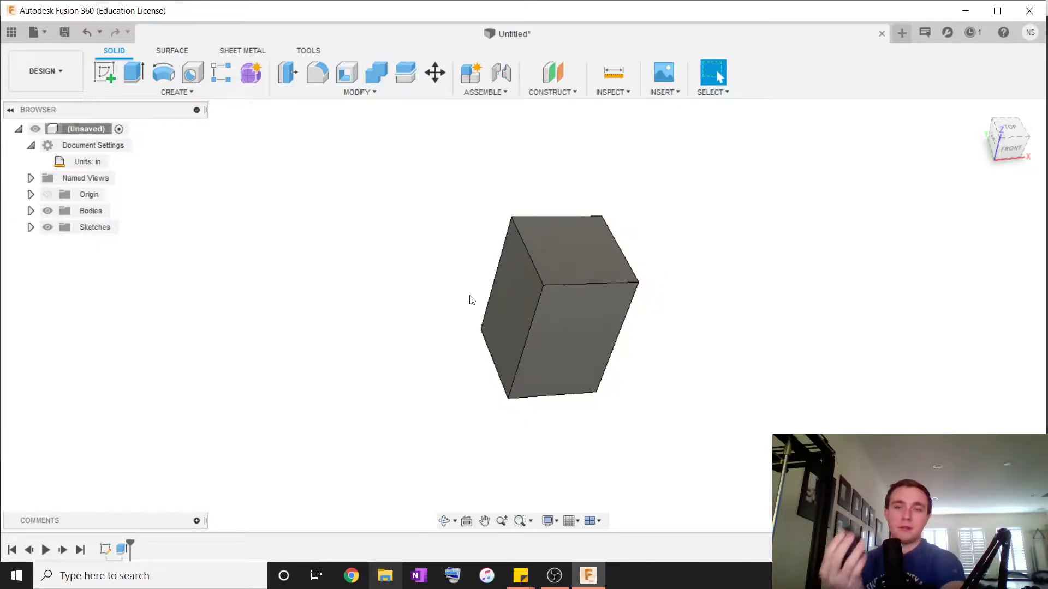
{"action": "middle_click_drag", "start_coordinate": [473, 313], "coordinate": [379, 314]}
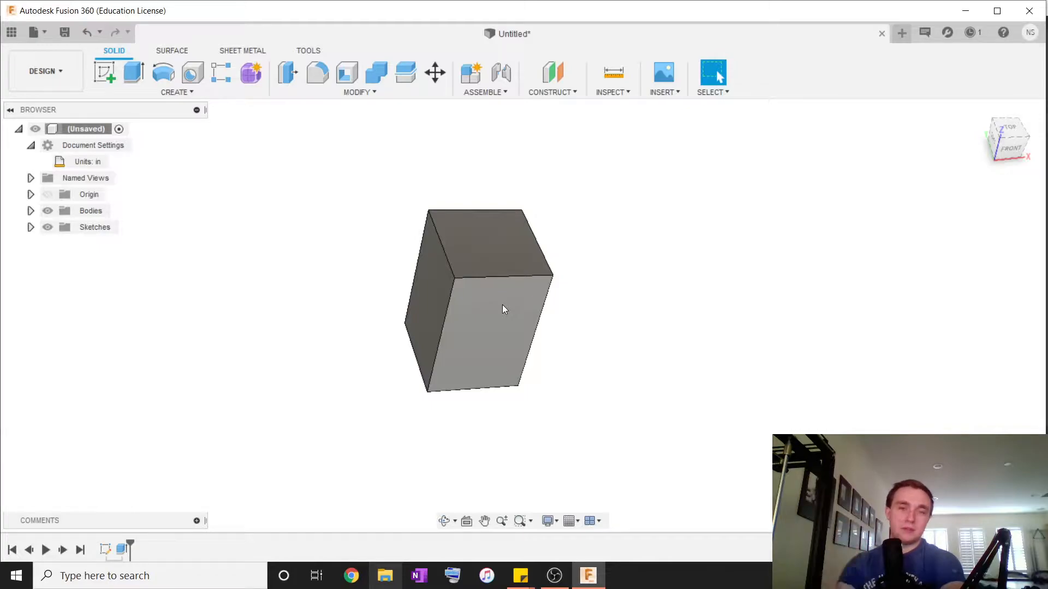
{"action": "mouse_move", "coordinate": [533, 346]}
{"action": "middle_mouse_down", "text": "shift"}
{"action": "mouse_move", "coordinate": [729, 353]}
{"action": "mouse_move", "coordinate": [837, 391]}
{"action": "mouse_move", "coordinate": [348, 444]}
{"action": "mouse_move", "coordinate": [631, 463]}
{"action": "mouse_move", "coordinate": [549, 339]}
{"action": "middle_mouse_up", "text": "shift"}
{"action": "scroll", "coordinate": [547, 280], "scroll_direction": "up", "scroll_amount": 3}
{"action": "middle_click_drag", "start_coordinate": [546, 276], "coordinate": [523, 312]}
{"action": "scroll", "coordinate": [476, 343], "scroll_direction": "up", "scroll_amount": 3}
{"action": "scroll", "coordinate": [476, 343], "scroll_direction": "down", "scroll_amount": 5}
{"action": "scroll", "coordinate": [529, 312], "scroll_direction": "up", "scroll_amount": 3}
{"action": "scroll", "coordinate": [547, 310], "scroll_direction": "down", "scroll_amount": 4}
{"action": "scroll", "coordinate": [522, 312], "scroll_direction": "up", "scroll_amount": 5}
{"action": "scroll", "coordinate": [523, 310], "scroll_direction": "down", "scroll_amount": 3}
{"action": "scroll", "coordinate": [523, 311], "scroll_direction": "down", "scroll_amount": 3}
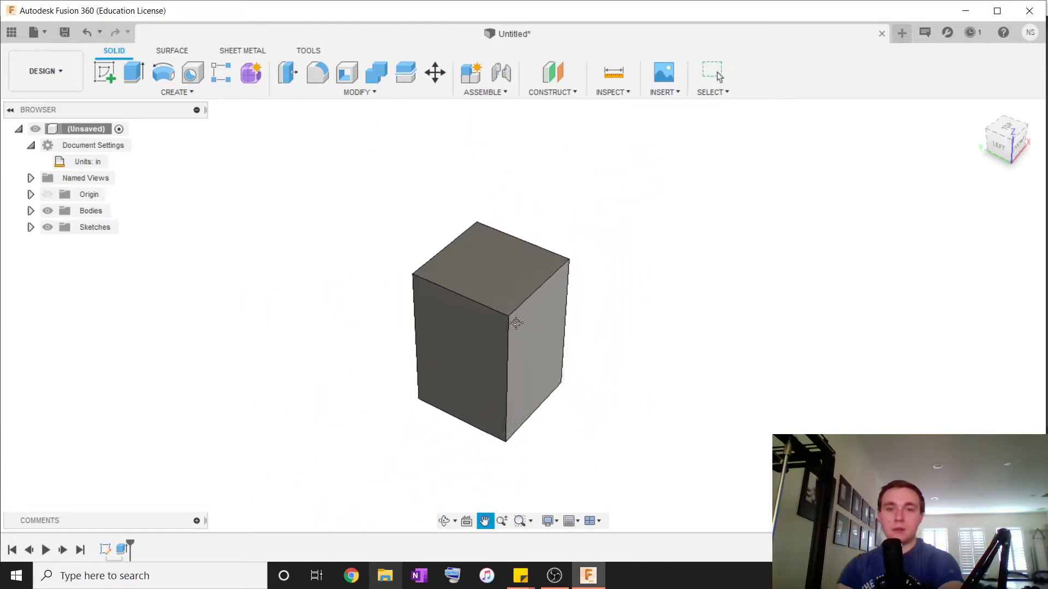
{"action": "scroll", "coordinate": [523, 311], "scroll_direction": "up", "scroll_amount": 4}
{"action": "scroll", "coordinate": [525, 304], "scroll_direction": "down", "scroll_amount": 3}
{"action": "scroll", "coordinate": [527, 307], "scroll_direction": "down", "scroll_amount": 2}
{"action": "scroll", "coordinate": [526, 307], "scroll_direction": "up", "scroll_amount": 3}
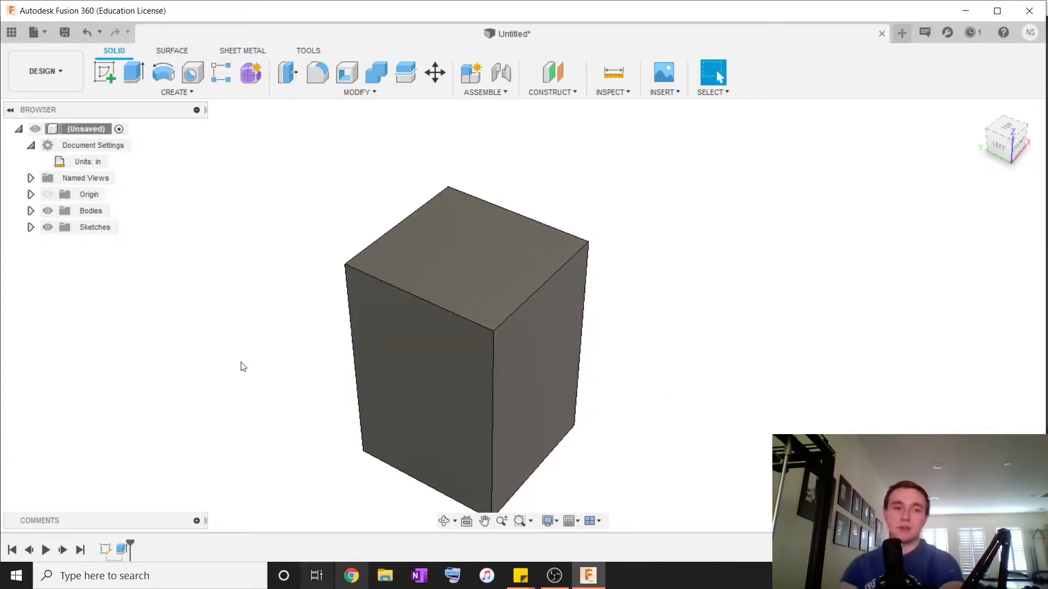
Delete both the rectangle sketch and its extrusion from the design history
{"action": "left_click", "coordinate": [106, 553]}
{"action": "left_click", "coordinate": [122, 555], "text": "shift"}
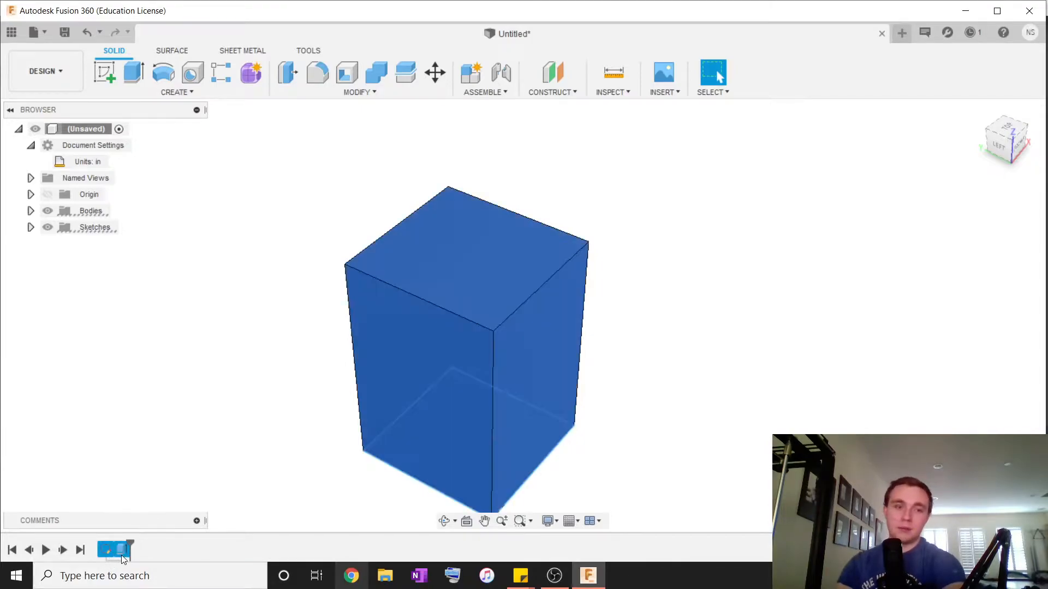
{"action": "key", "text": "Delete"}
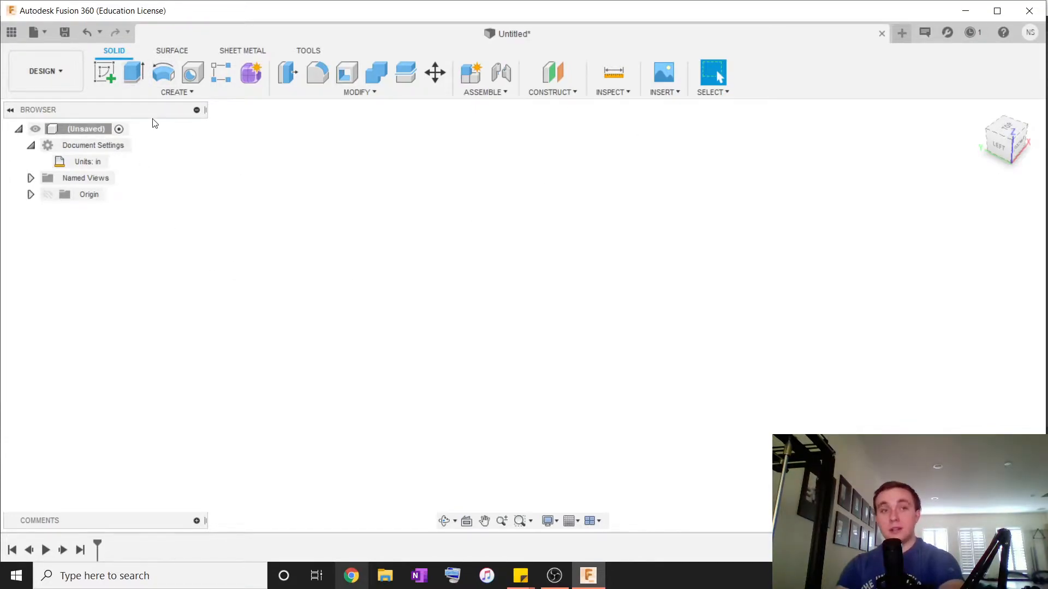
Start a new sketch on the horizontal XY plane
{"action": "left_click", "coordinate": [107, 77]}
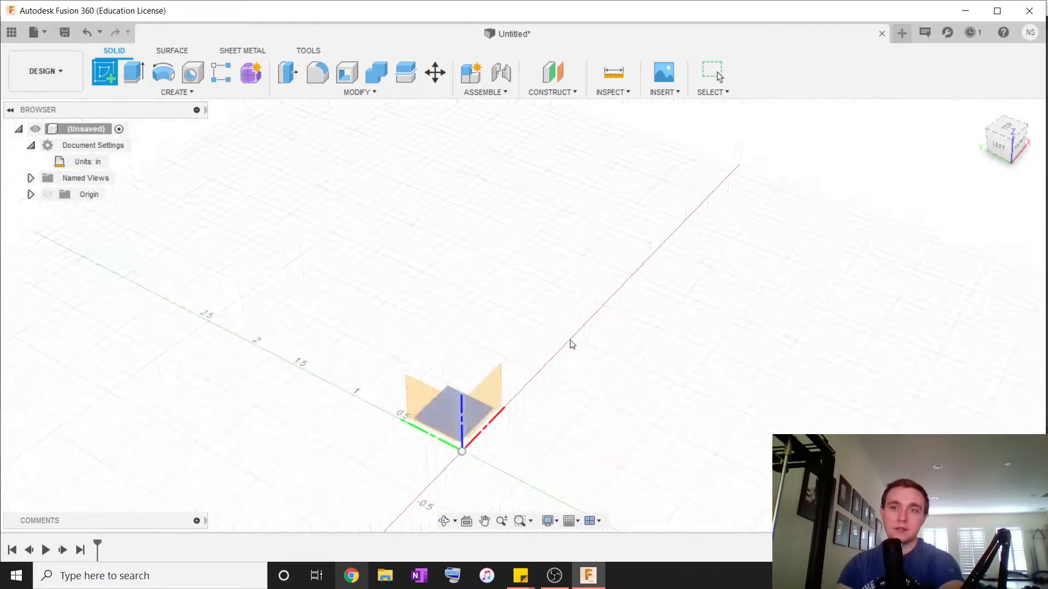
{"action": "left_click", "coordinate": [1011, 132]}
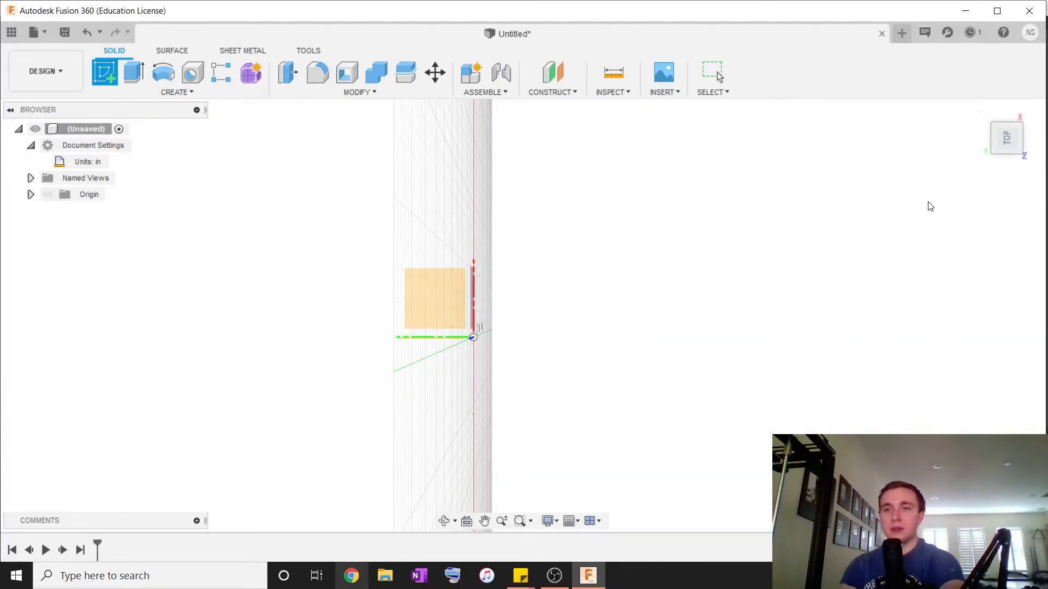
{"action": "left_click", "coordinate": [456, 300]}
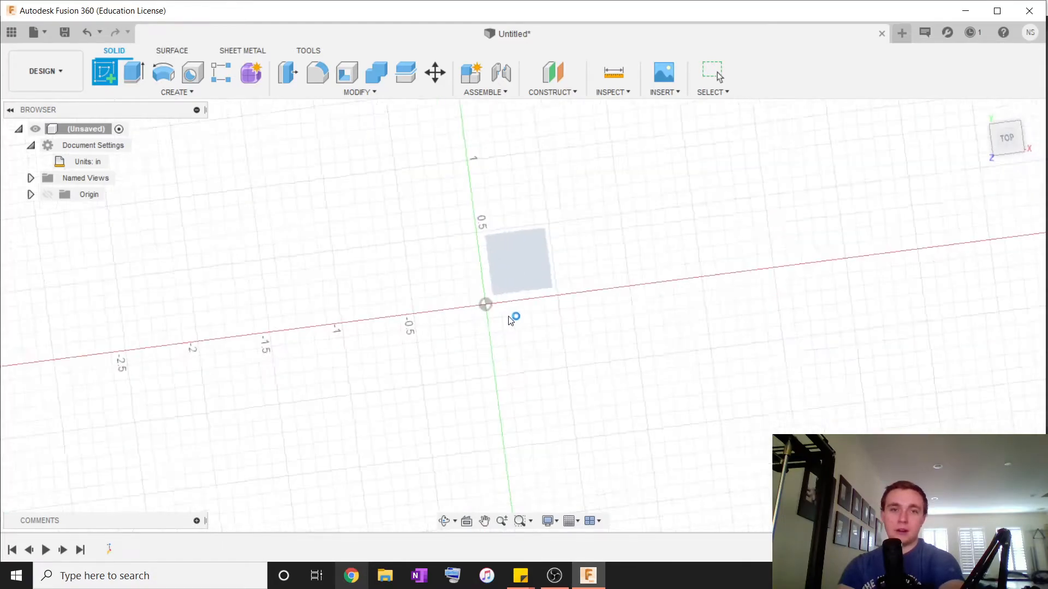
Pin the 3-Point Arc tool to the sketch toolbar
{"action": "scroll", "coordinate": [477, 366], "scroll_direction": "down", "scroll_amount": 1}
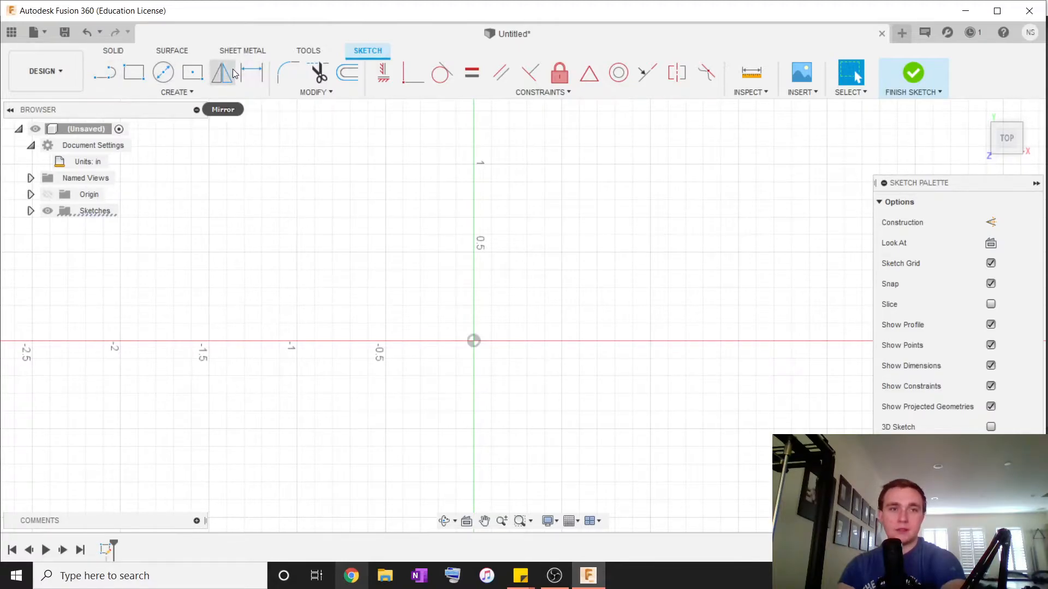
{"action": "left_click", "coordinate": [201, 95]}
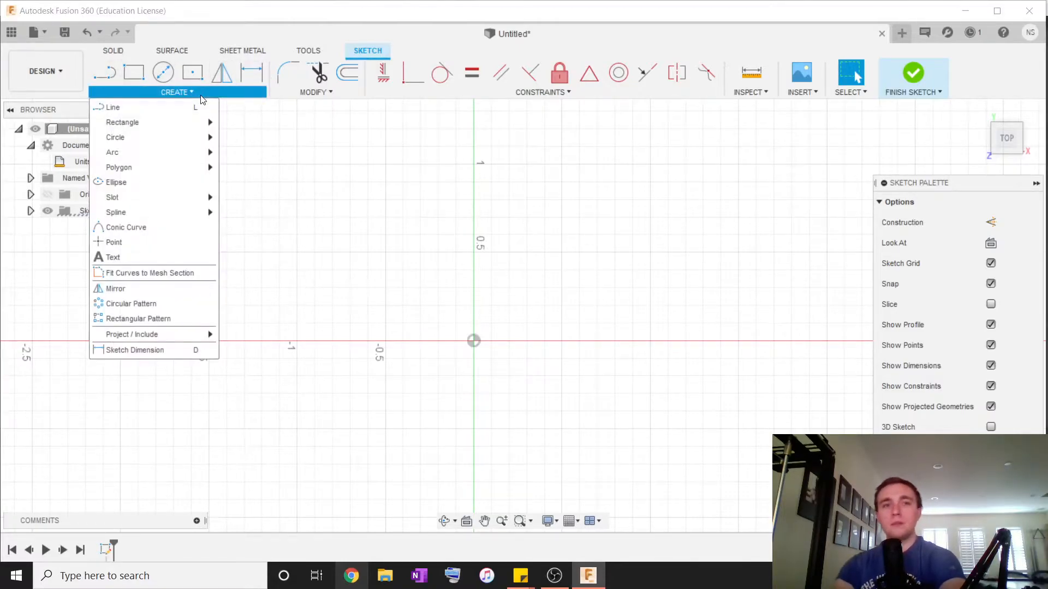
{"action": "left_click", "coordinate": [186, 93]}
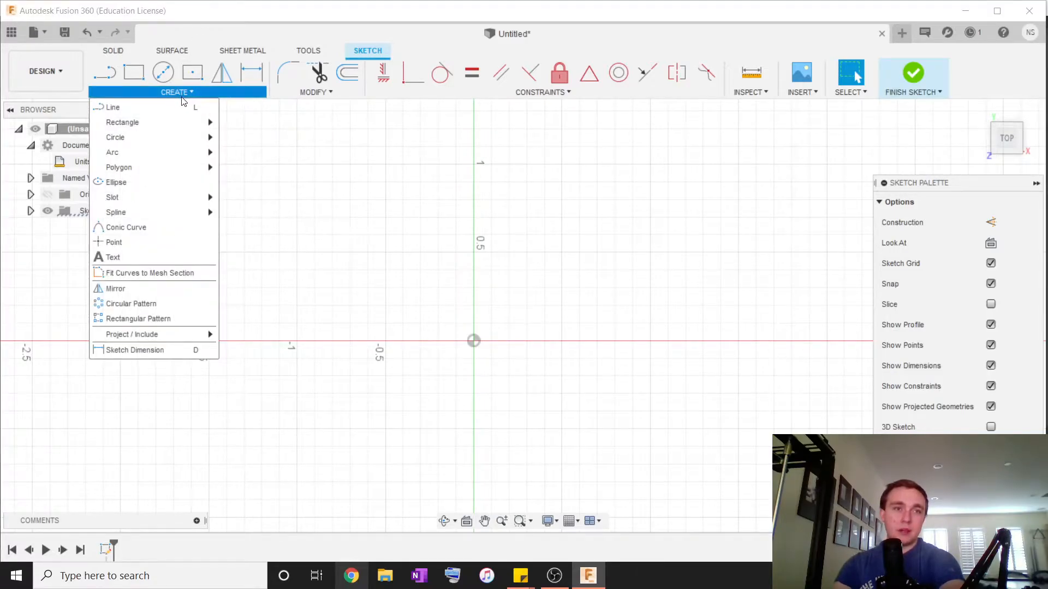
{"action": "mouse_move", "coordinate": [191, 122]}
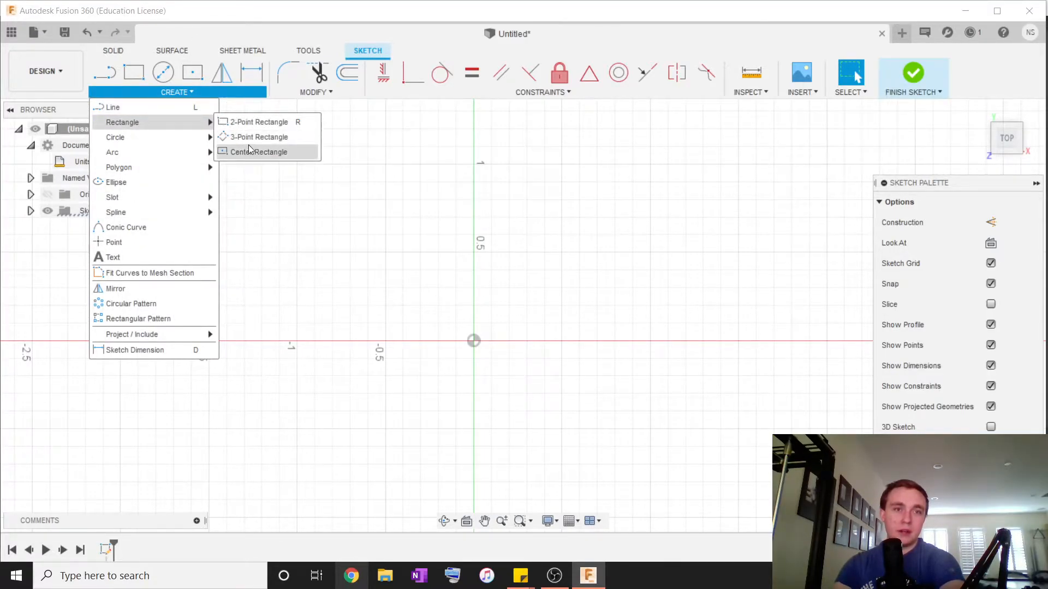
{"action": "left_click", "coordinate": [311, 153]}
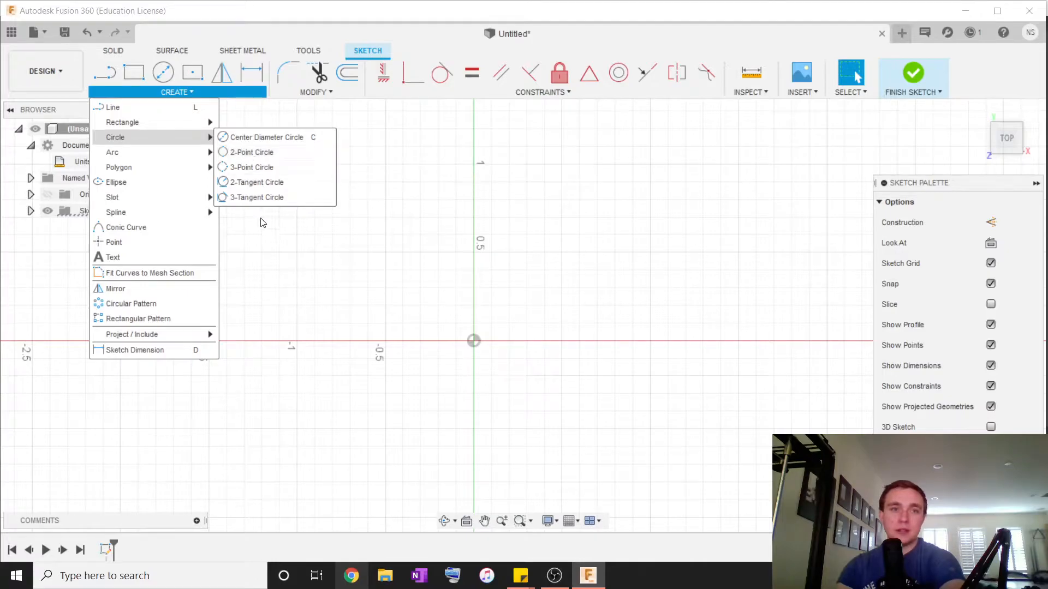
{"action": "mouse_move", "coordinate": [175, 155]}
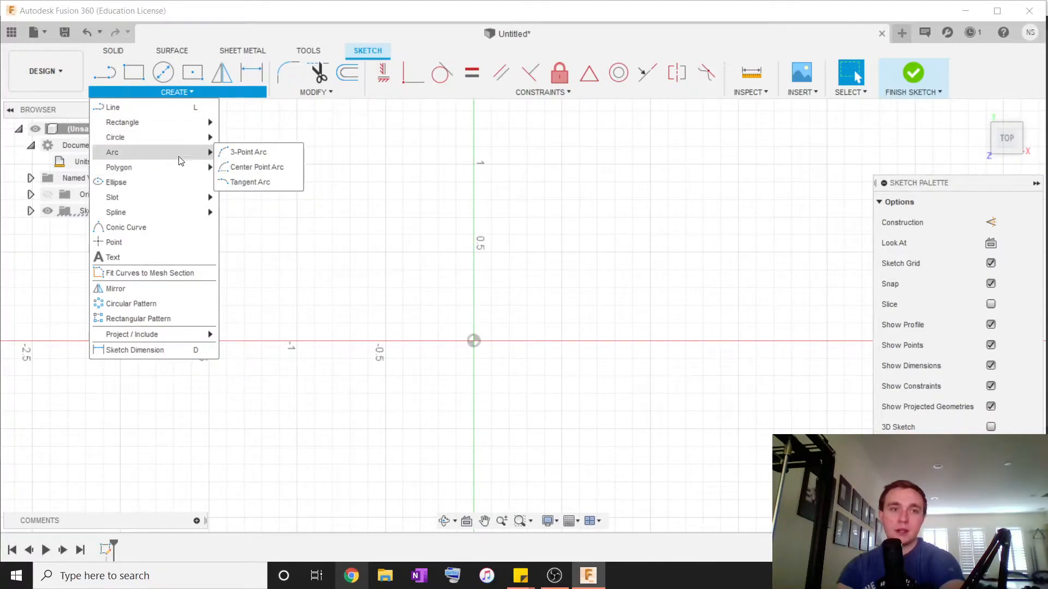
{"action": "left_click", "coordinate": [293, 153]}
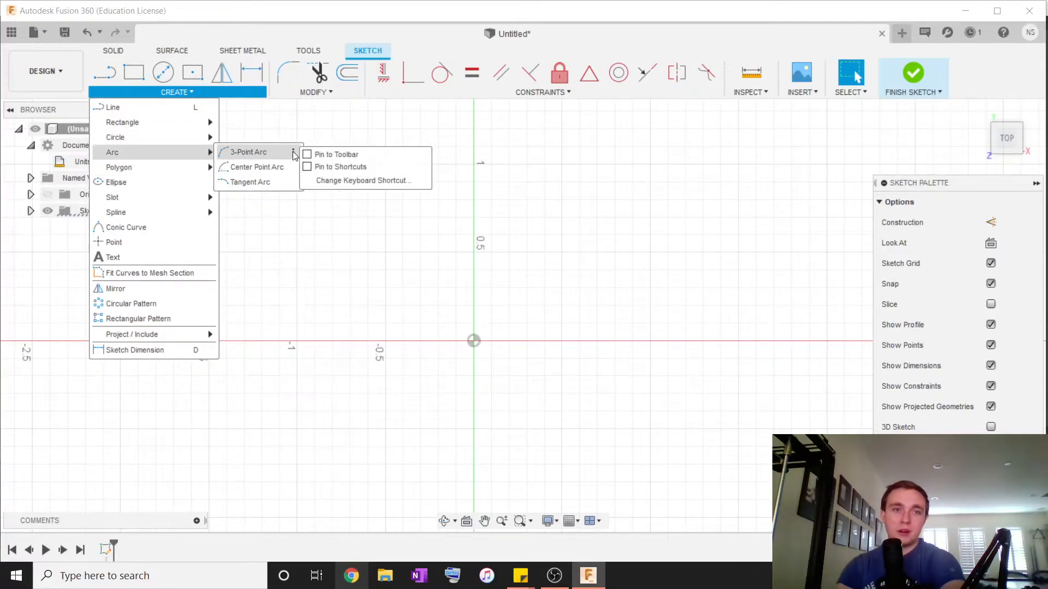
{"action": "left_click", "coordinate": [307, 155]}
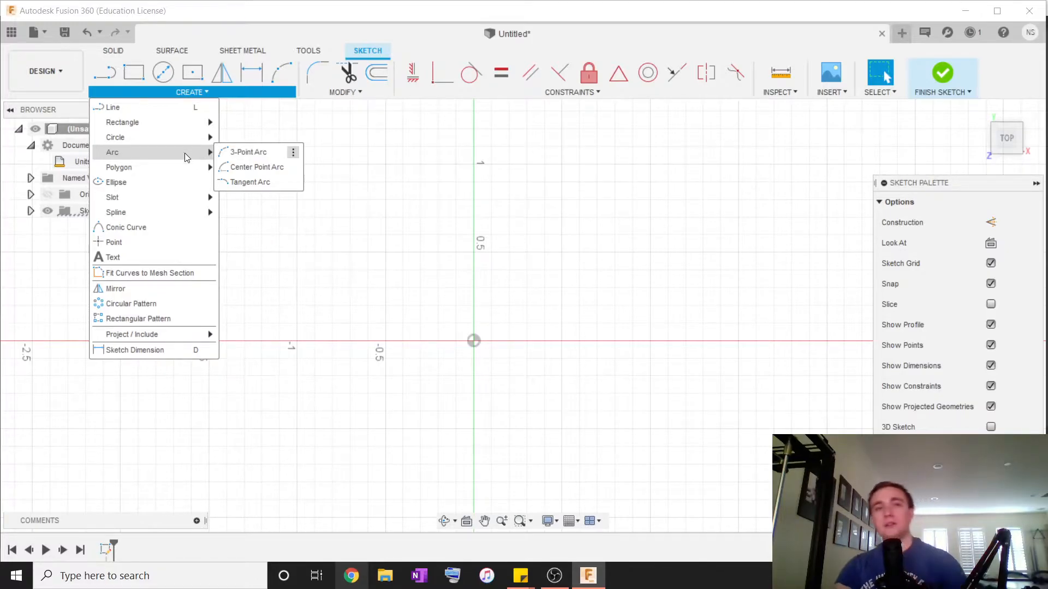
{"action": "mouse_move", "coordinate": [173, 96]}
{"action": "mouse_move", "coordinate": [164, 173]}
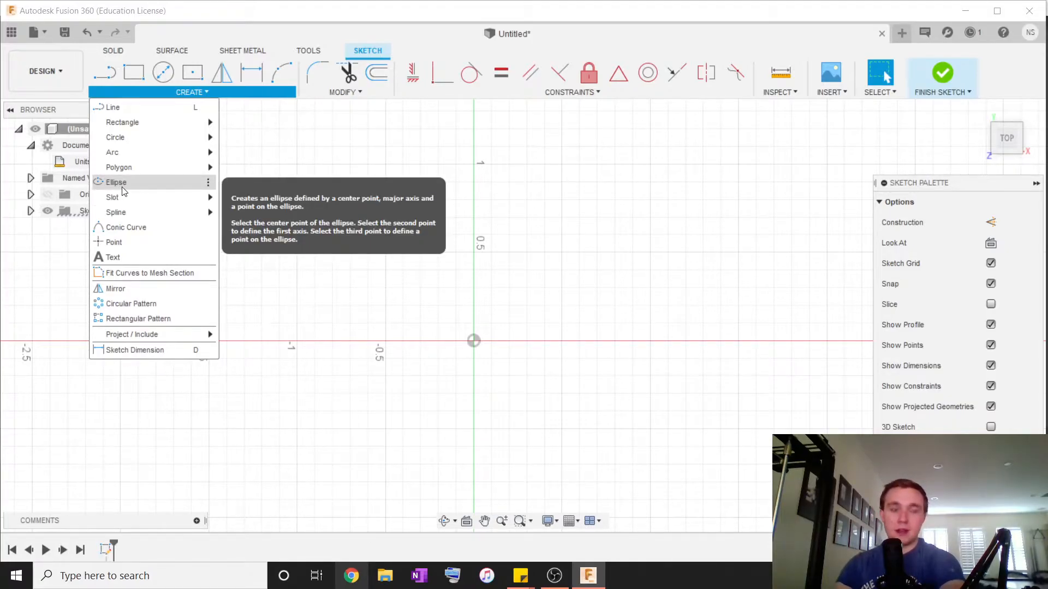
{"action": "mouse_move", "coordinate": [136, 194]}
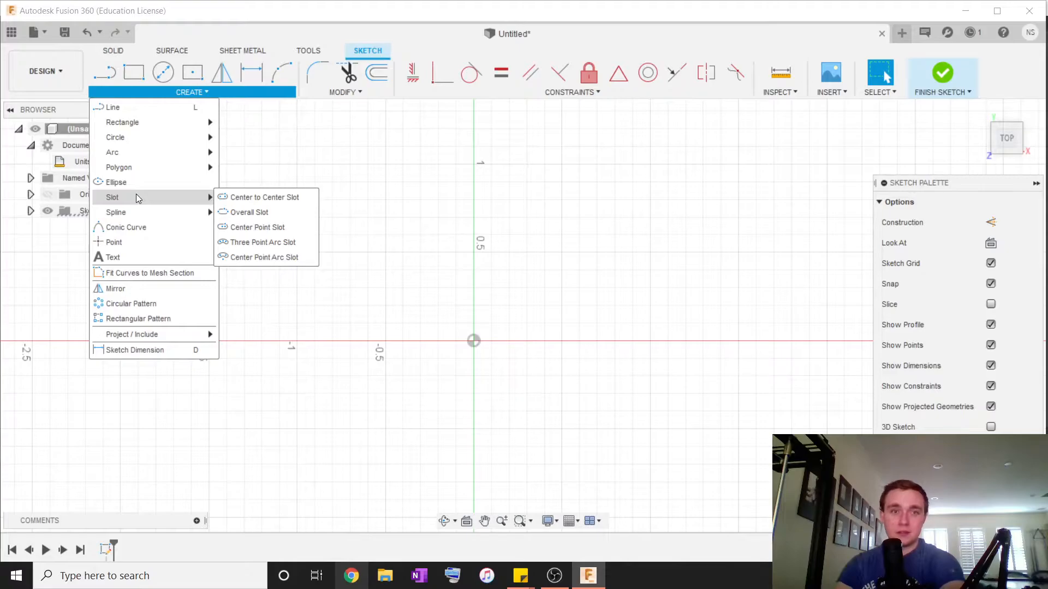
{"action": "left_click", "coordinate": [500, 226]}
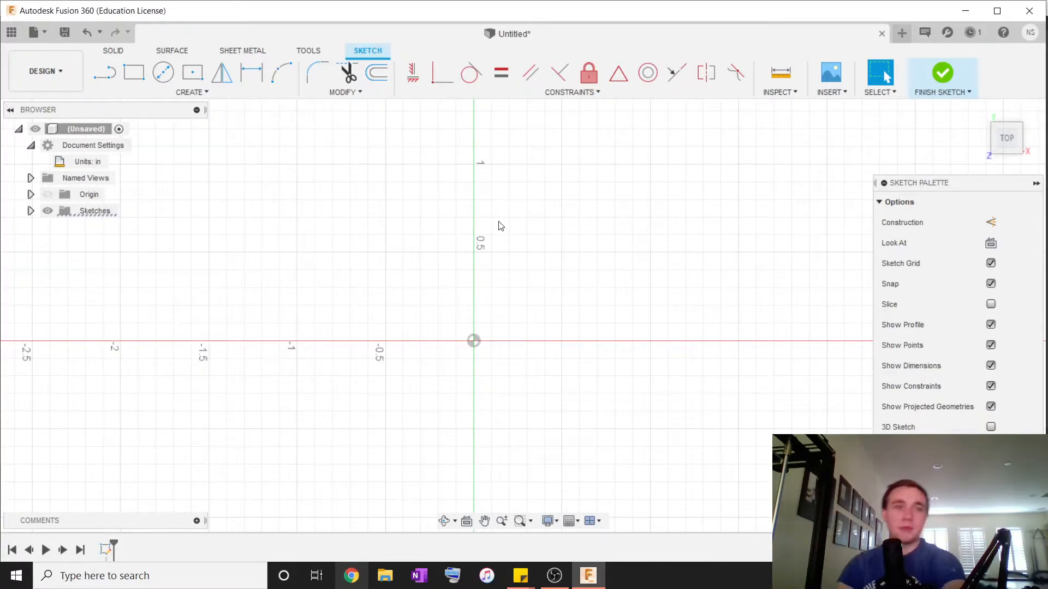
{"action": "left_click", "coordinate": [249, 87]}
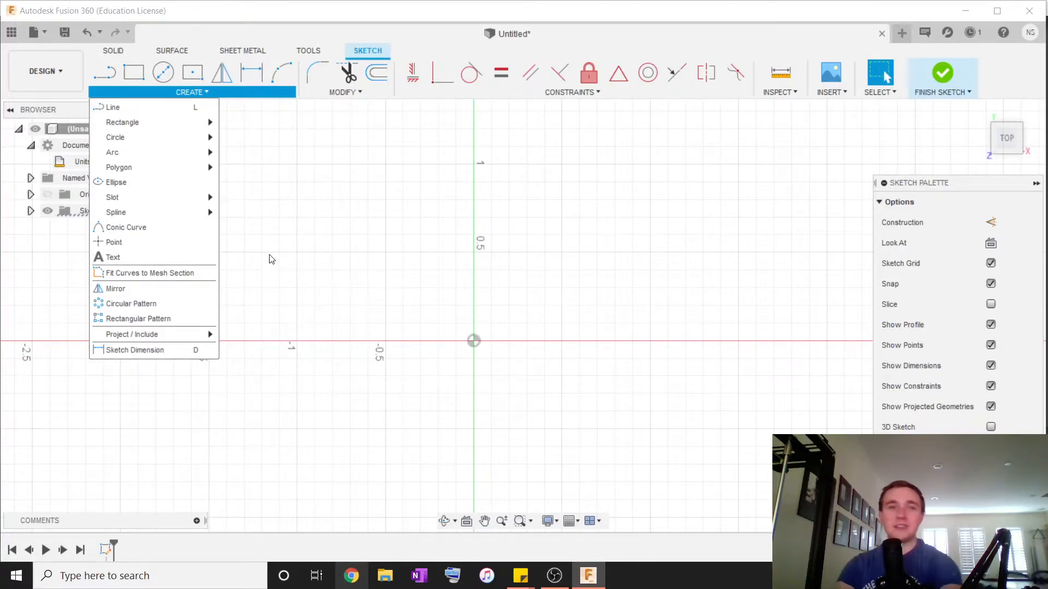
{"action": "left_click", "coordinate": [361, 225]}
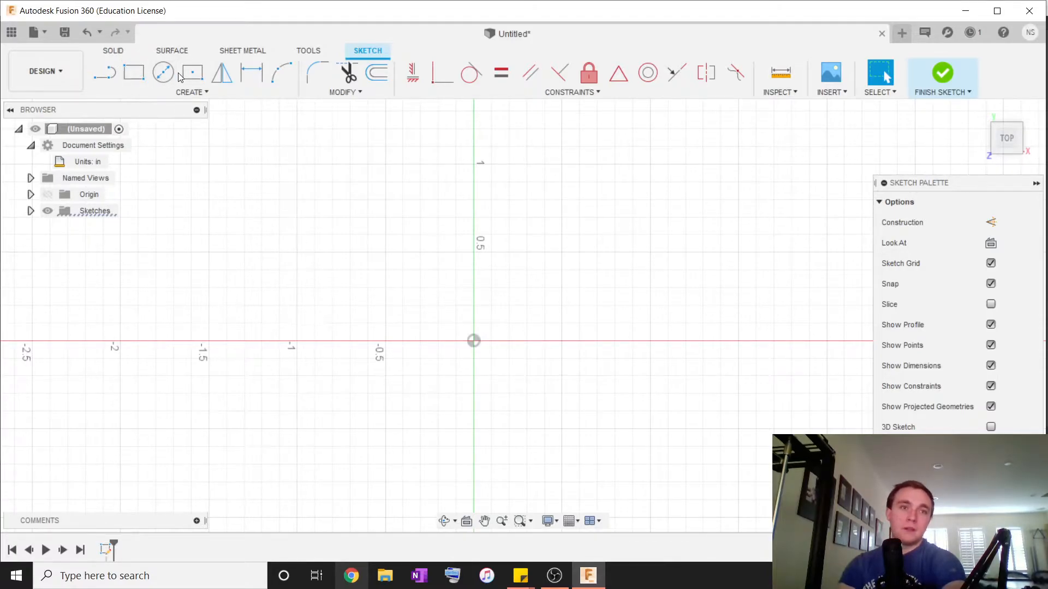
Draw a 2-point rectangle from the origin with a height of 2 in and a width of 2 in
{"action": "left_click", "coordinate": [132, 79]}
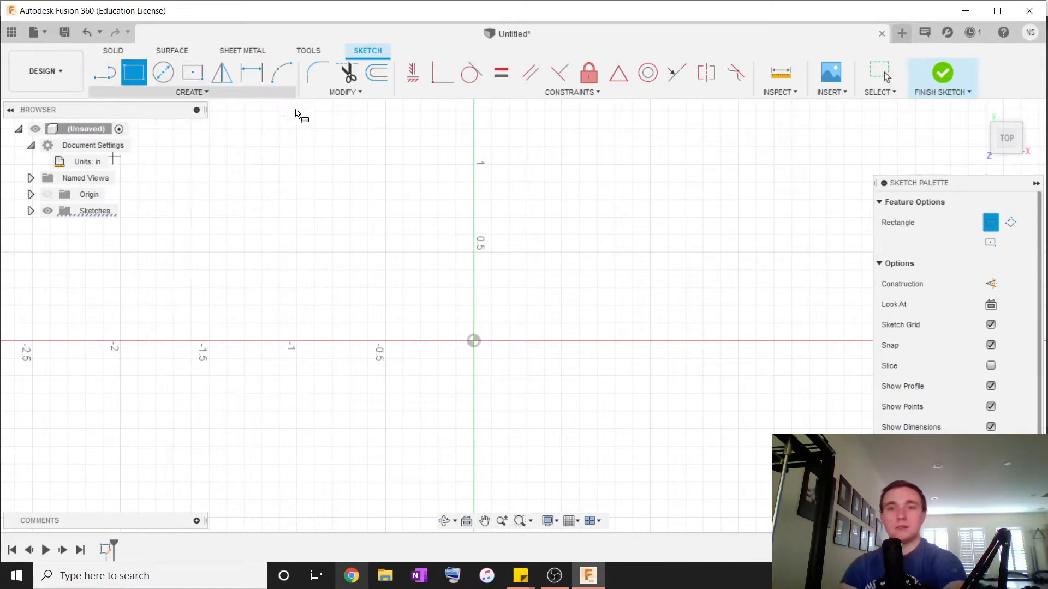
{"action": "left_click", "coordinate": [474, 341]}
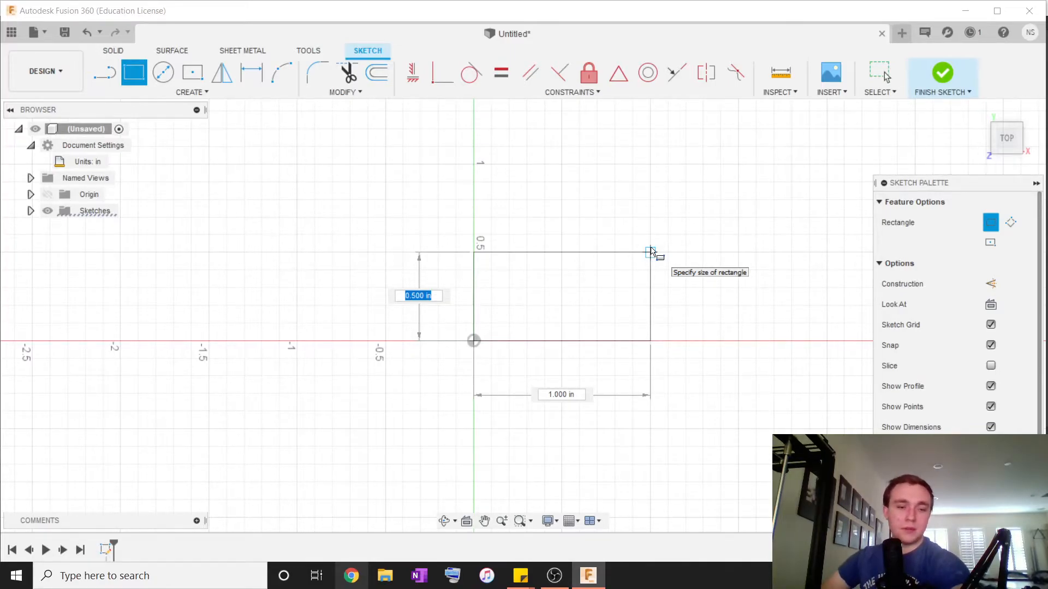
{"action": "type", "text": "2"}
{"action": "key", "text": "Tab"}
{"action": "type", "text": "2"}
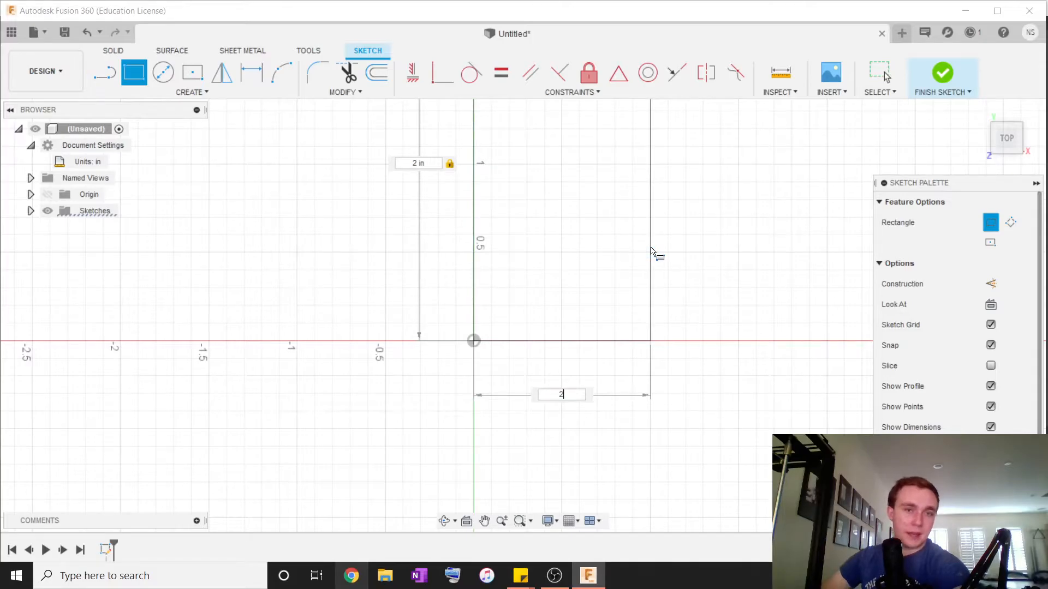
{"action": "scroll", "coordinate": [653, 252], "scroll_direction": "down", "scroll_amount": 8}
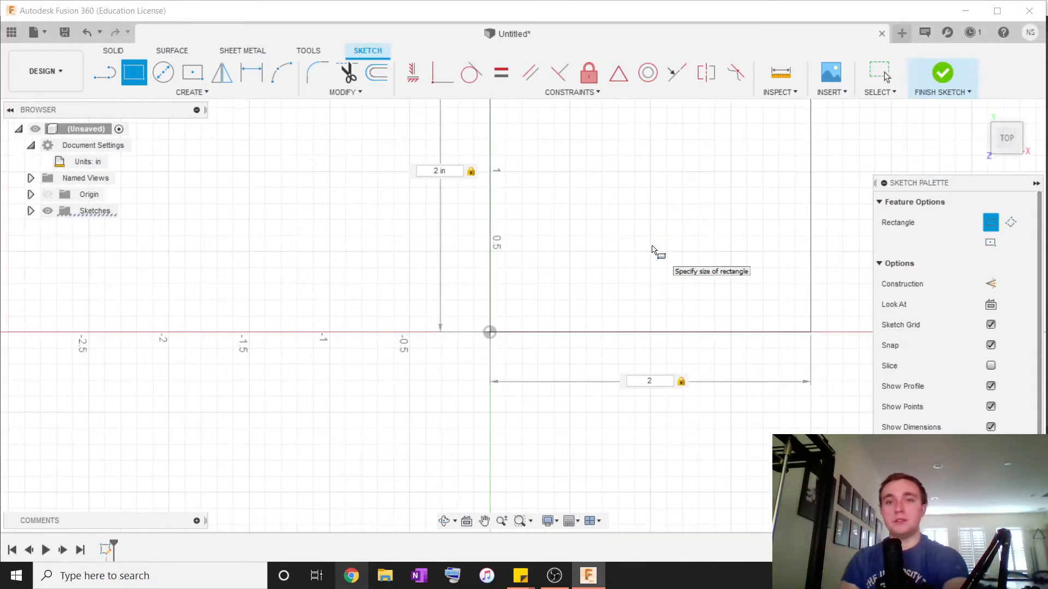
{"action": "scroll", "coordinate": [653, 253], "scroll_direction": "up", "scroll_amount": 3}
{"action": "middle_click_drag", "start_coordinate": [653, 252], "coordinate": [568, 400]}
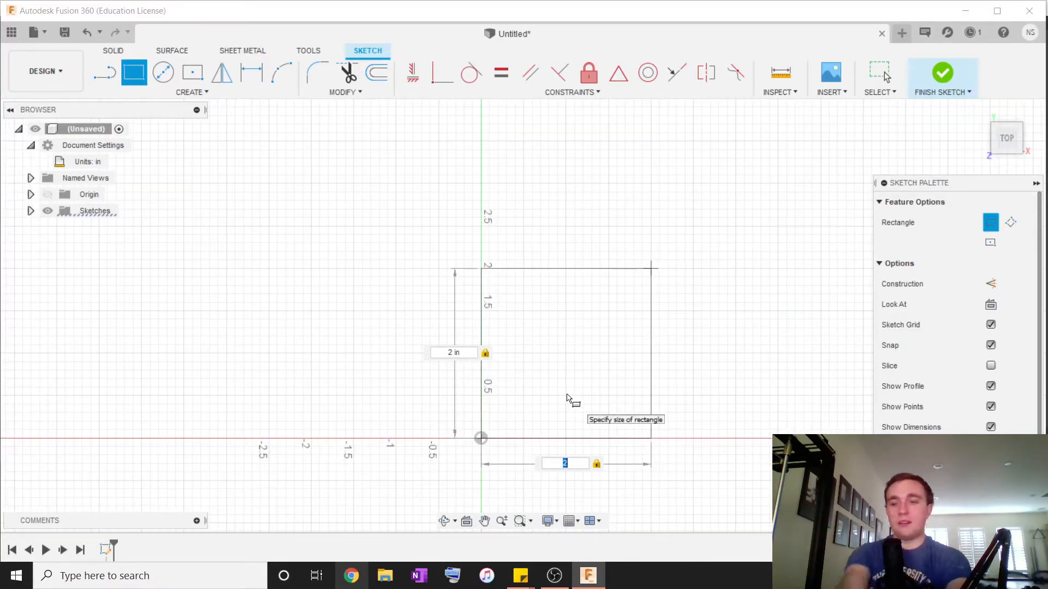
{"action": "key", "text": "Return"}
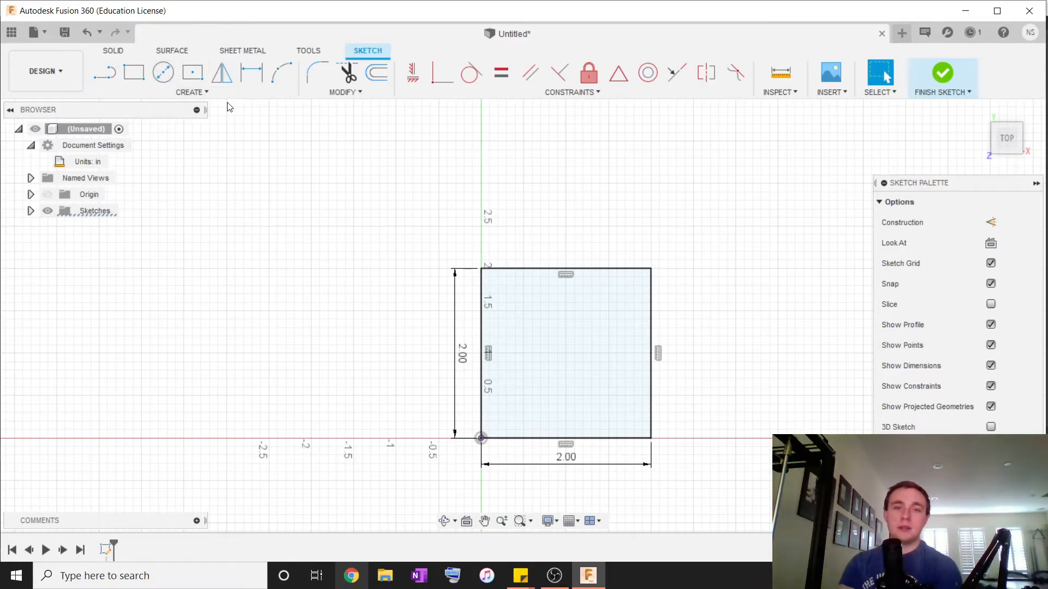
Extrude the square profile 2 in as a new body
{"action": "left_click", "coordinate": [113, 51]}
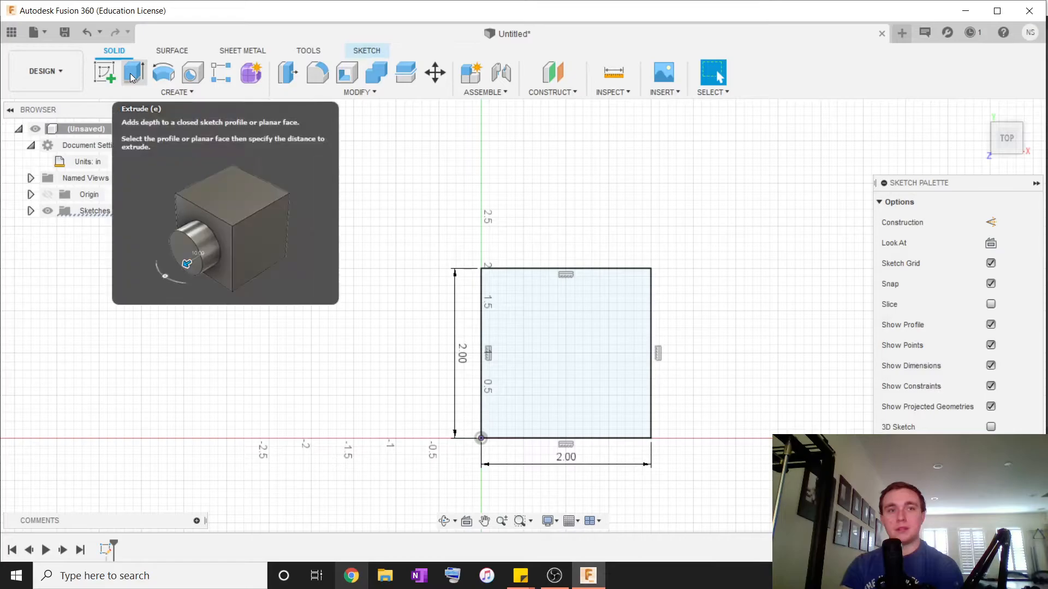
{"action": "left_click", "coordinate": [131, 75]}
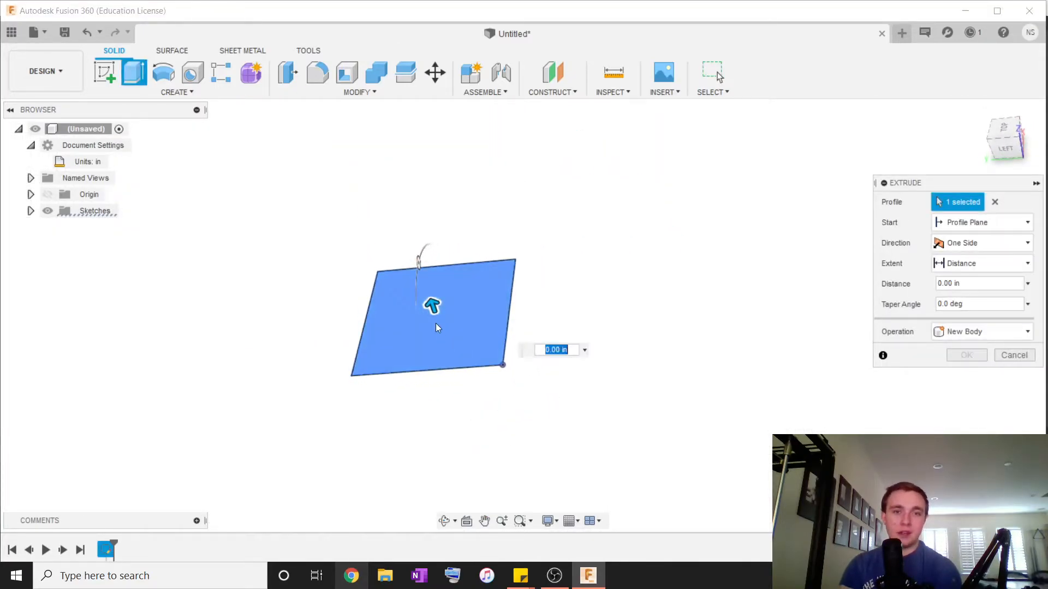
{"action": "left_click", "coordinate": [487, 300]}
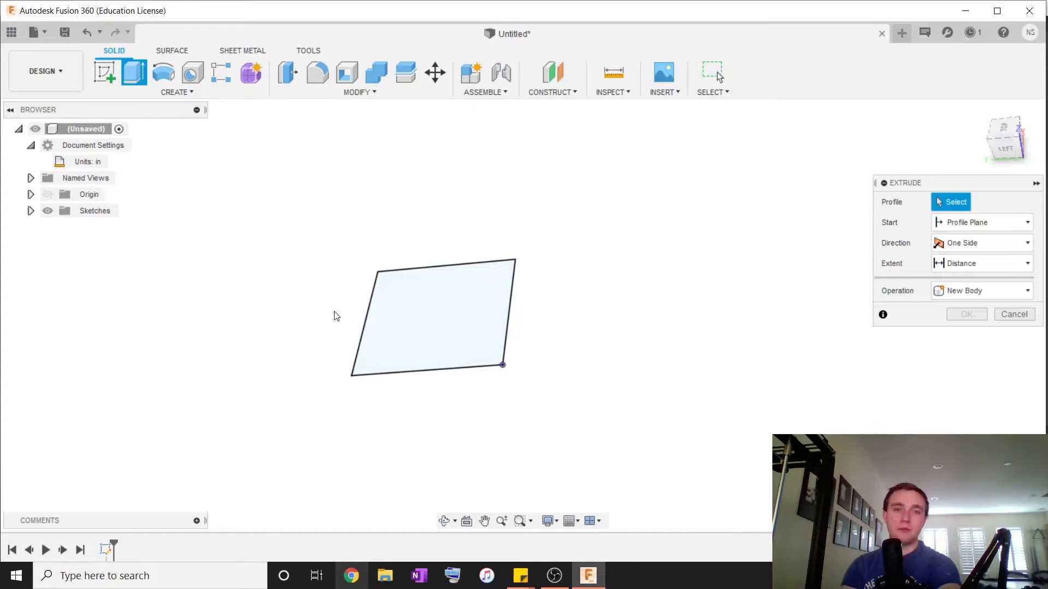
{"action": "left_click", "coordinate": [465, 306]}
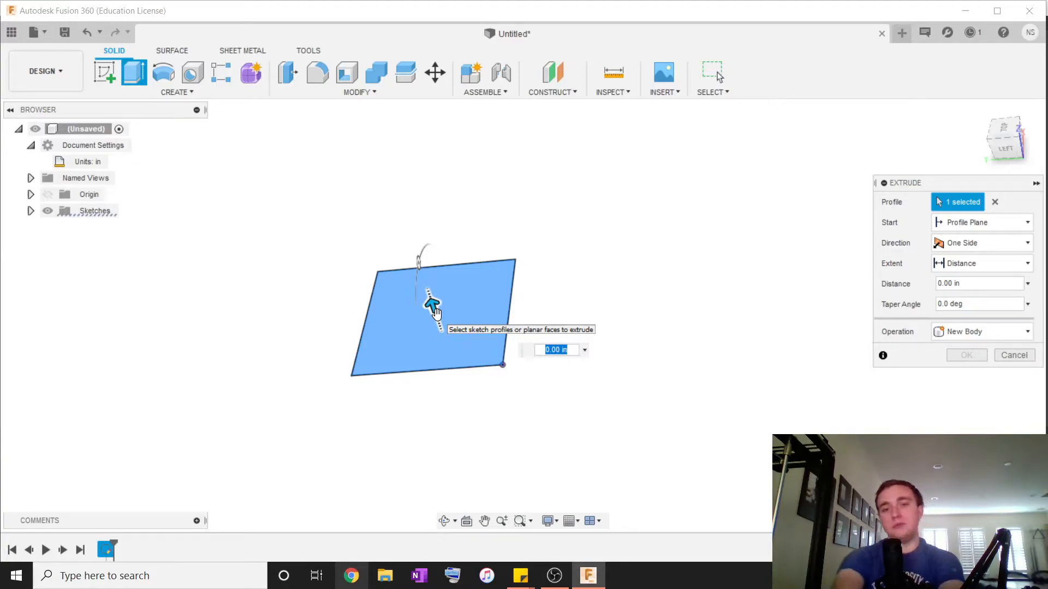
{"action": "type", "text": "2"}
{"action": "key", "text": "Return"}
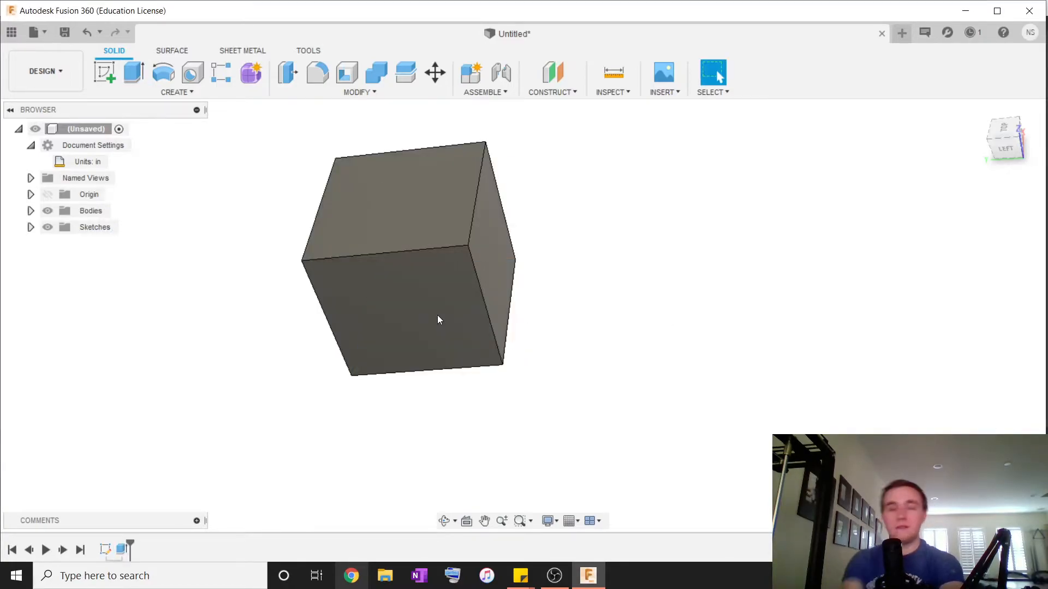
Examine the cube from several angles with its base sketch highlighted to locate the sketch's origin corner
{"action": "scroll", "coordinate": [440, 306], "scroll_direction": "down", "scroll_amount": 4}
{"action": "middle_click_drag", "start_coordinate": [449, 343], "coordinate": [807, 218], "text": "shift"}
{"action": "middle_click_drag", "start_coordinate": [922, 158], "coordinate": [917, 294], "text": "shift"}
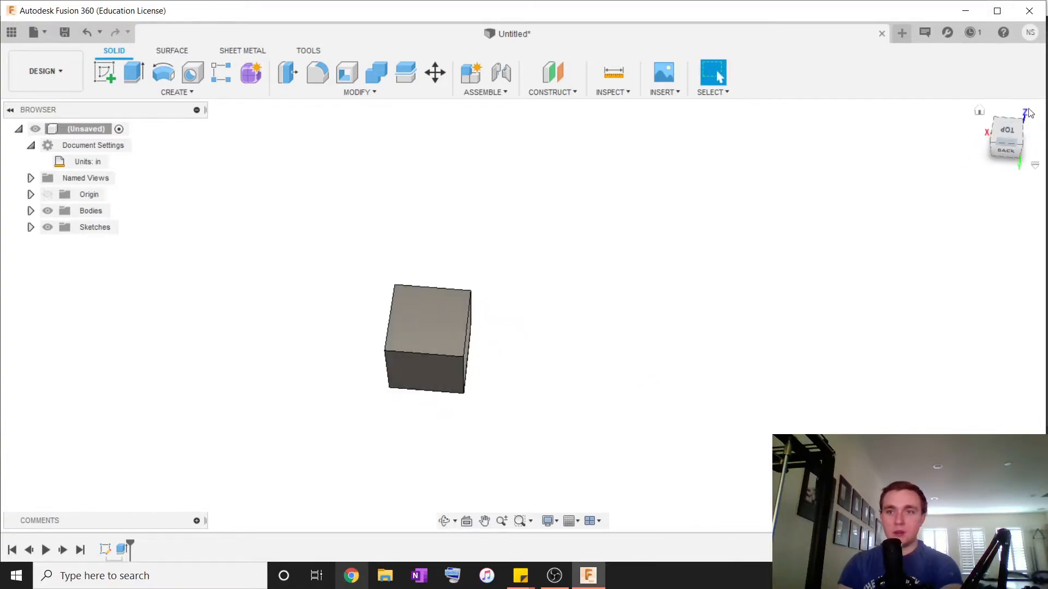
{"action": "left_click", "coordinate": [1000, 129]}
{"action": "middle_click_drag", "start_coordinate": [398, 382], "coordinate": [446, 366], "text": "shift"}
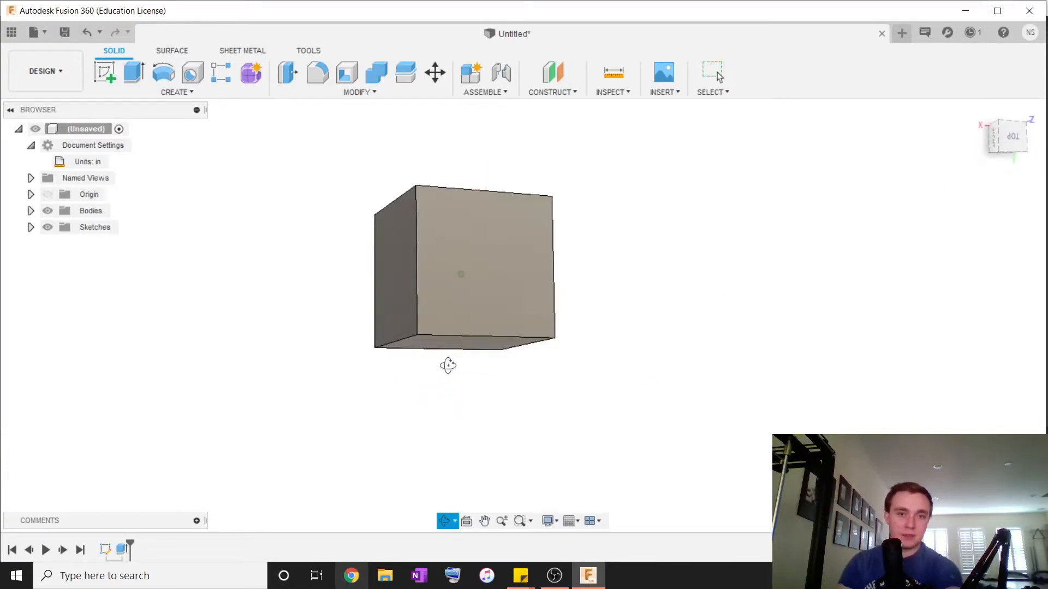
{"action": "left_click", "coordinate": [105, 550]}
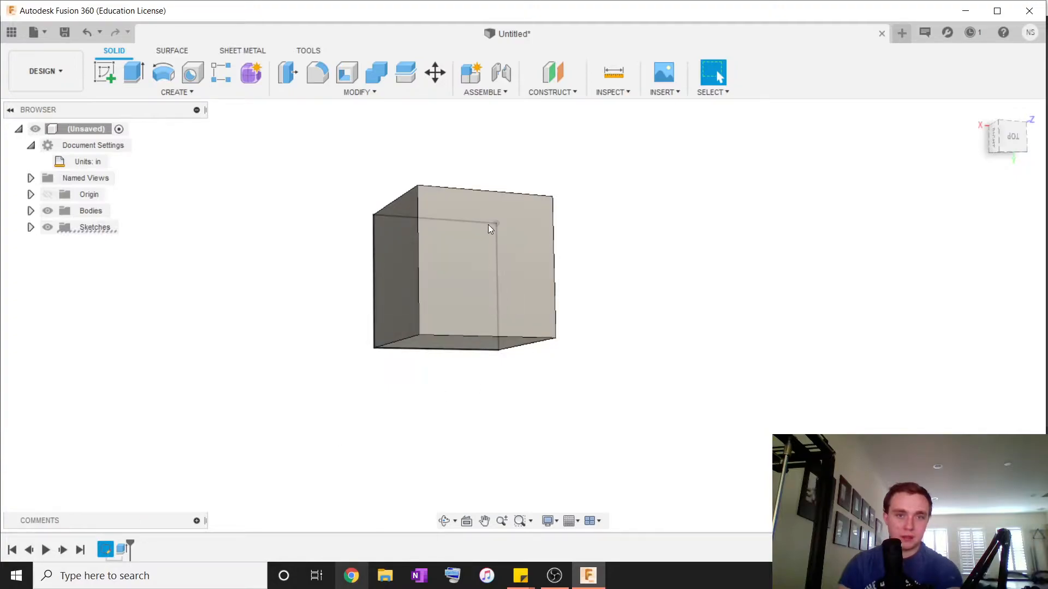
{"action": "middle_click_drag", "start_coordinate": [561, 231], "coordinate": [554, 201], "text": "shift"}
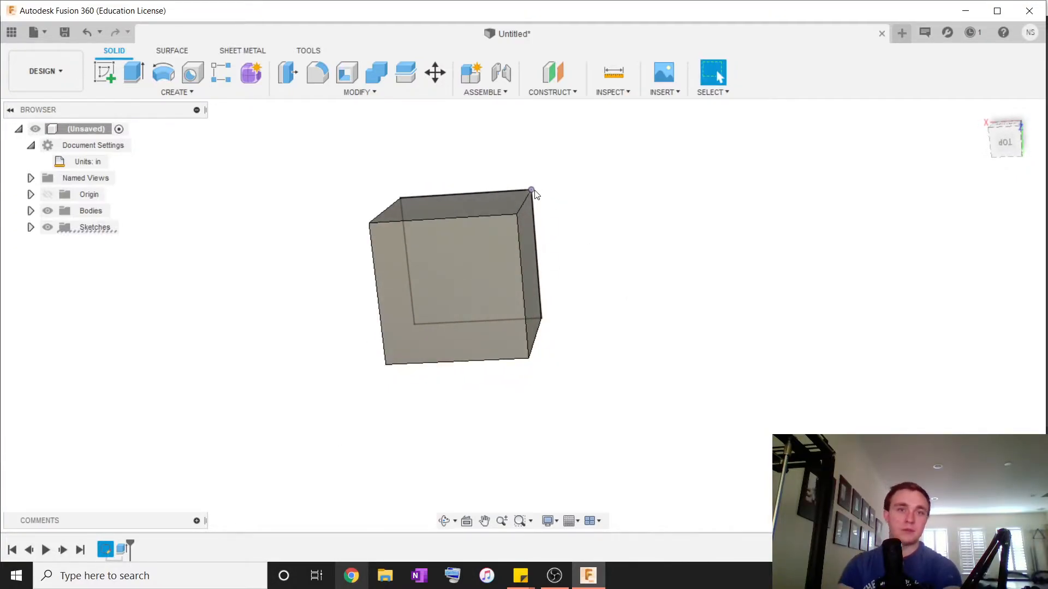
{"action": "left_click", "coordinate": [532, 190]}
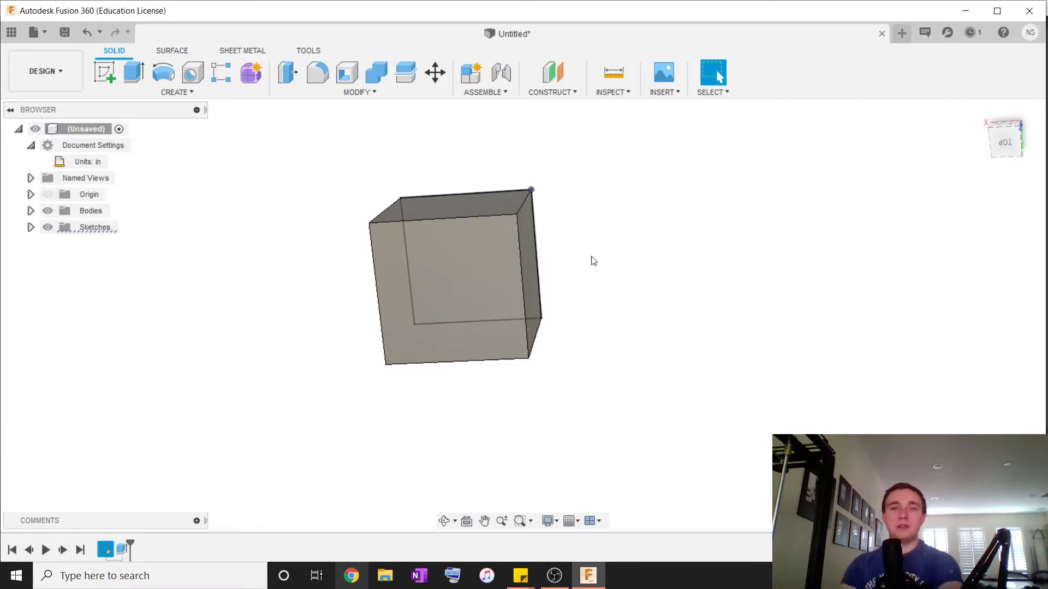
{"action": "scroll", "coordinate": [592, 258], "scroll_direction": "down", "scroll_amount": 2}
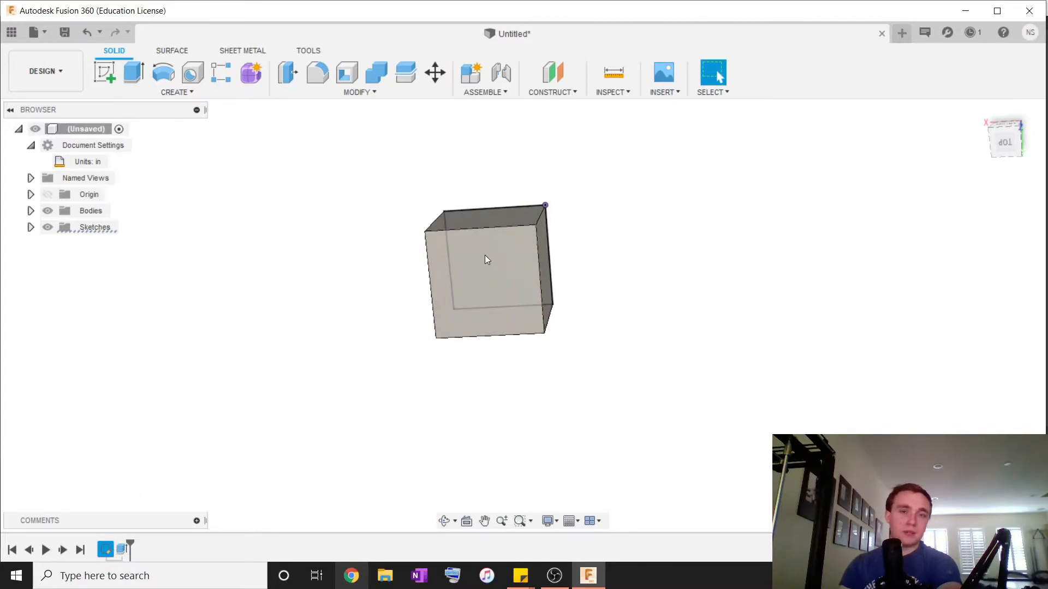
Delete the square sketch together with the cube's extrusion from the design history
{"action": "left_click", "coordinate": [107, 551]}
{"action": "left_click", "coordinate": [121, 550], "text": "shift"}
{"action": "right_click", "coordinate": [121, 550]}
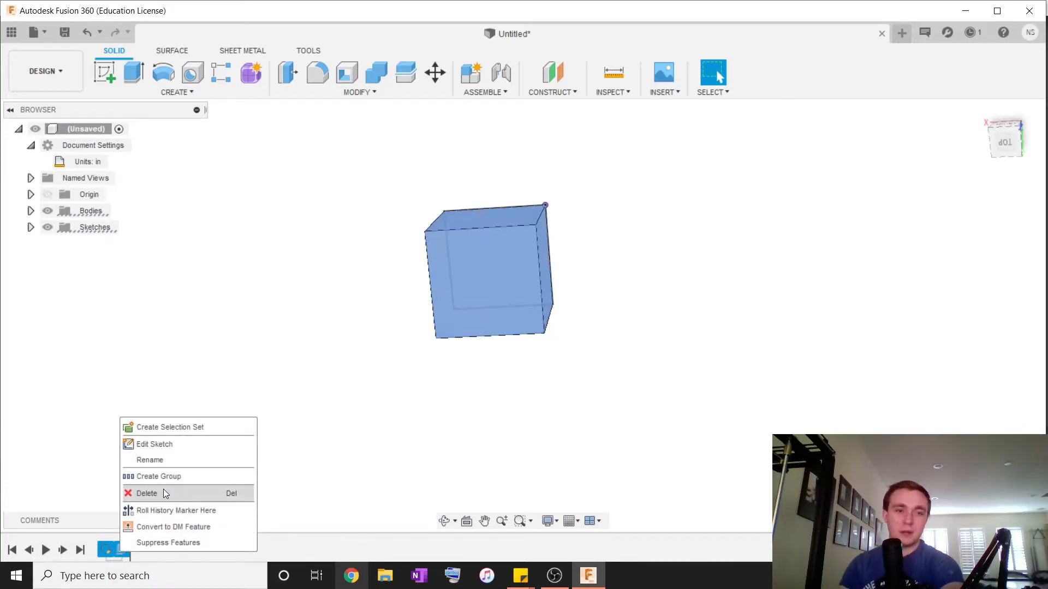
{"action": "left_click", "coordinate": [163, 489]}
{"action": "left_click", "coordinate": [554, 576]}
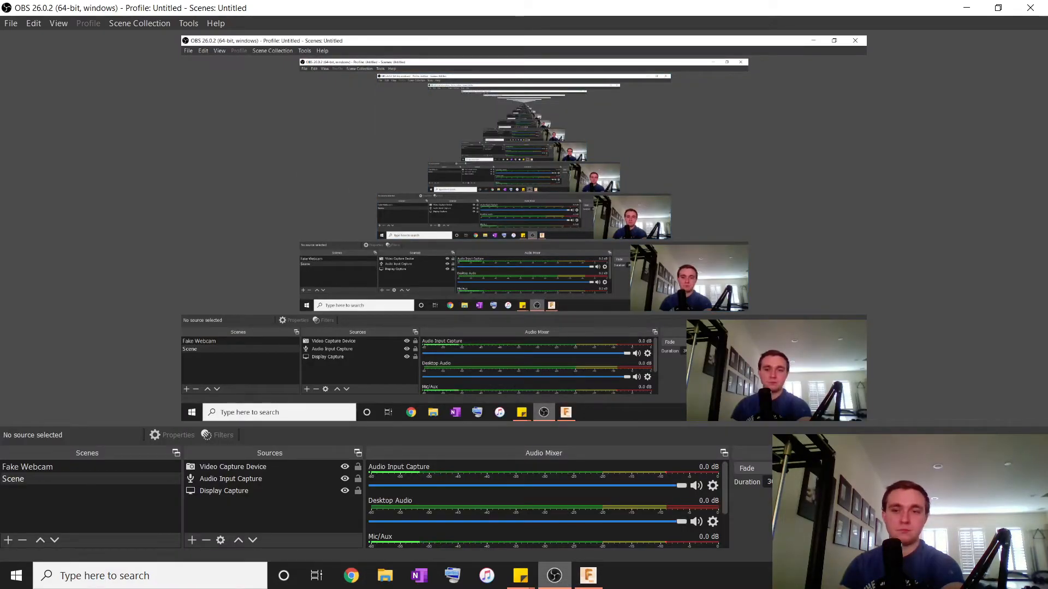
{"action": "left_click", "coordinate": [584, 576]}
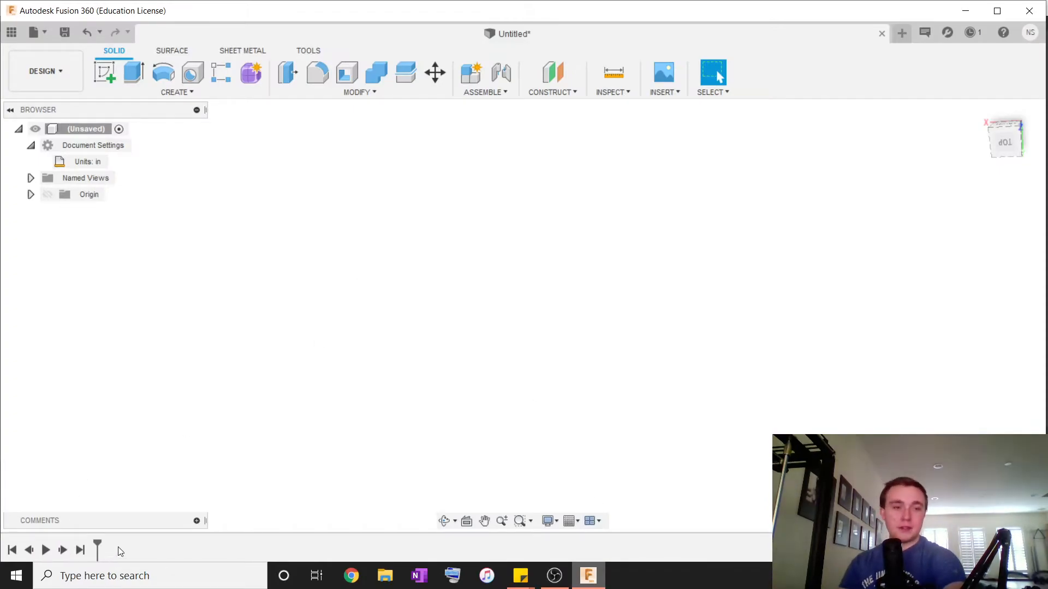
Start a new sketch on the horizontal XY plane
{"action": "left_click", "coordinate": [107, 79]}
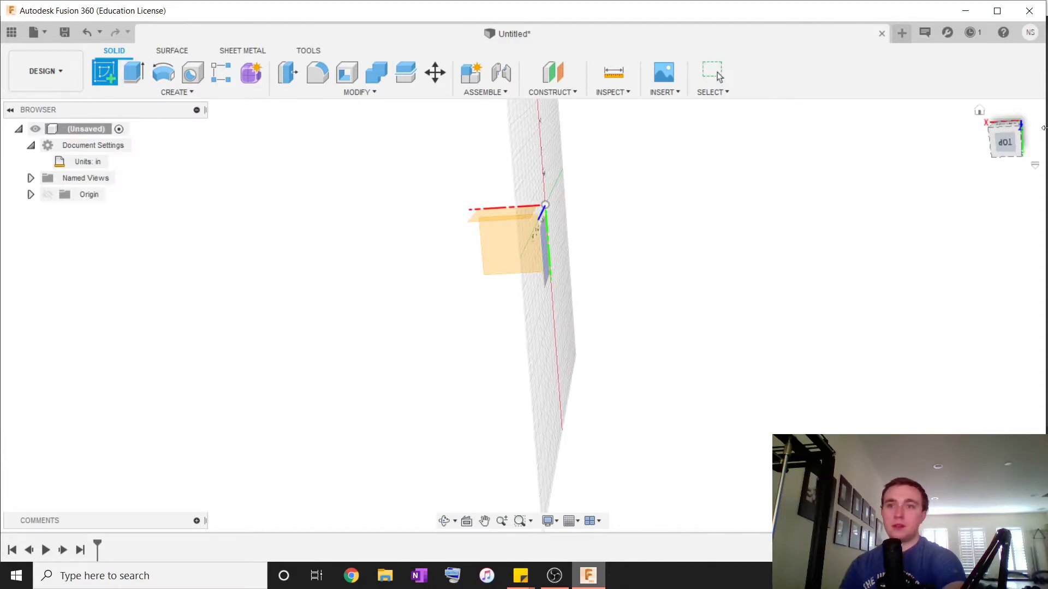
{"action": "left_click", "coordinate": [511, 246]}
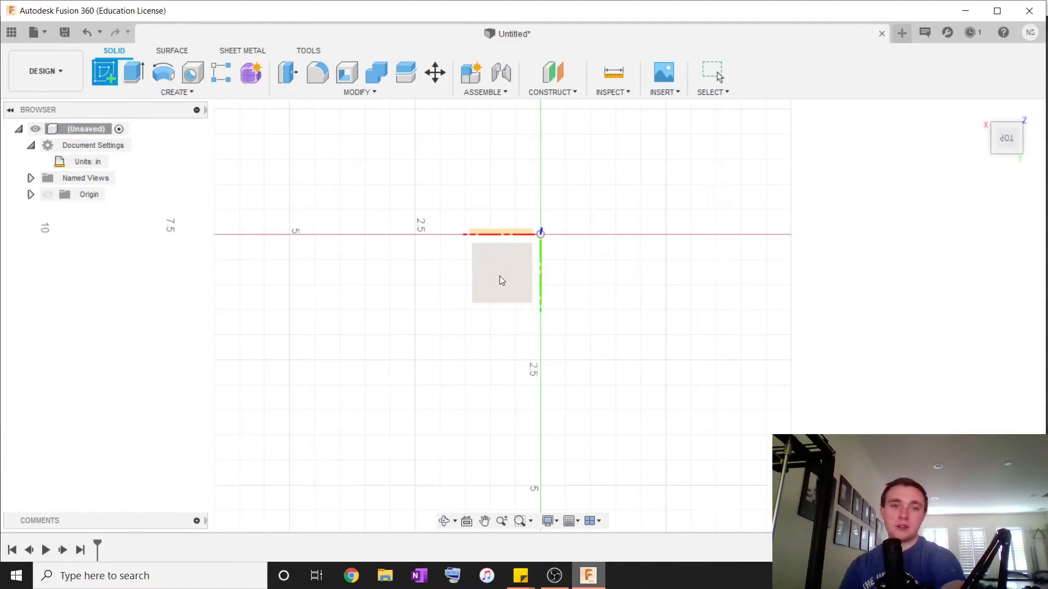
Sketch a 2 in by 2 in center rectangle on the XY plane, centered on the origin
{"action": "left_click", "coordinate": [502, 277]}
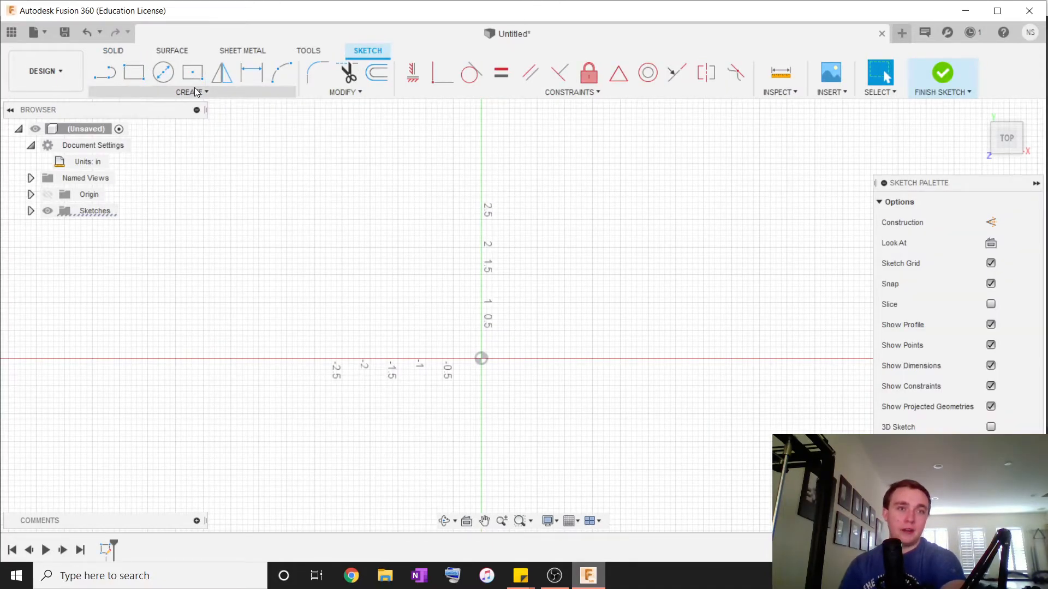
{"action": "left_click", "coordinate": [191, 92]}
{"action": "mouse_move", "coordinate": [196, 121]}
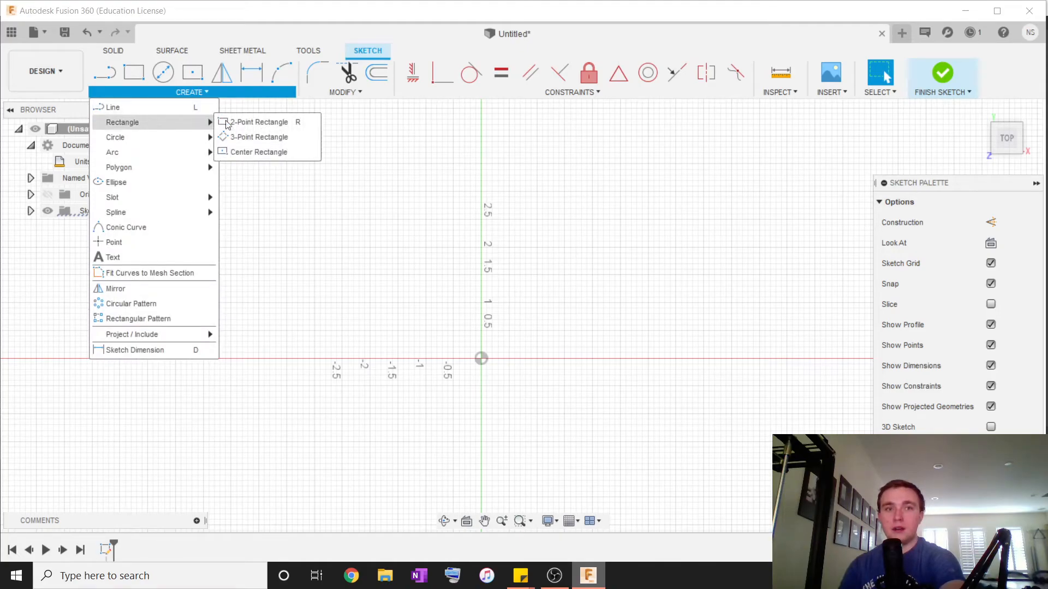
{"action": "left_click", "coordinate": [256, 152]}
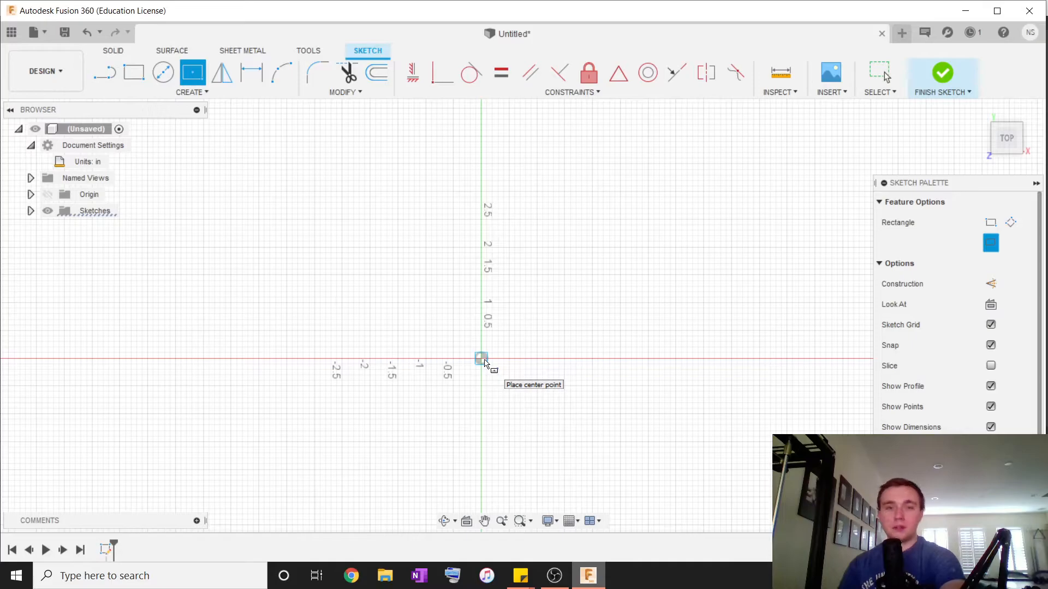
{"action": "left_click", "coordinate": [481, 358]}
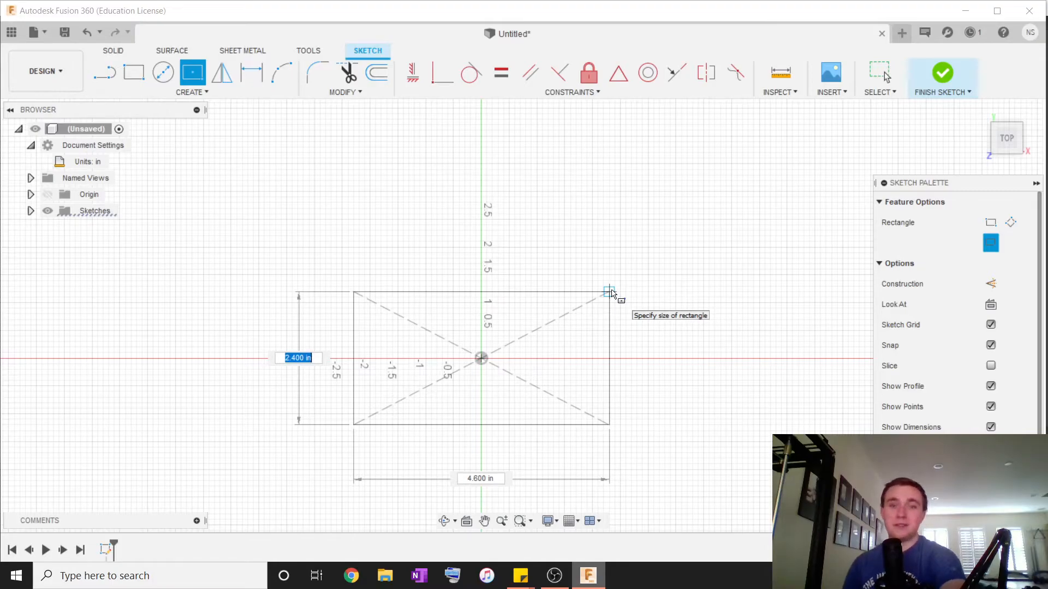
{"action": "type", "text": "2"}
{"action": "key", "text": "Tab"}
{"action": "type", "text": "2"}
{"action": "key", "text": "Tab"}
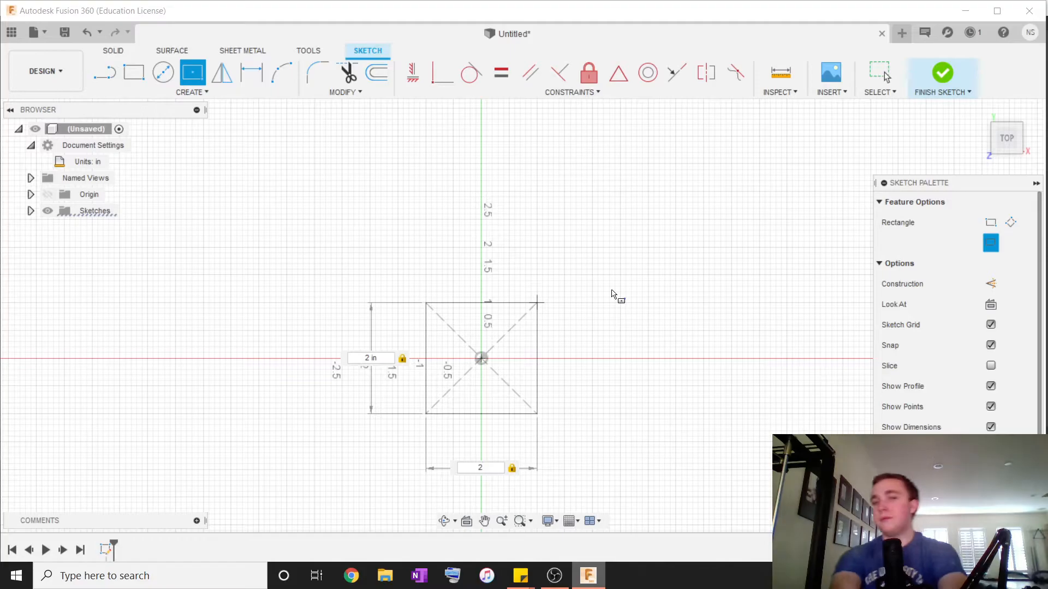
{"action": "key", "text": "Return"}
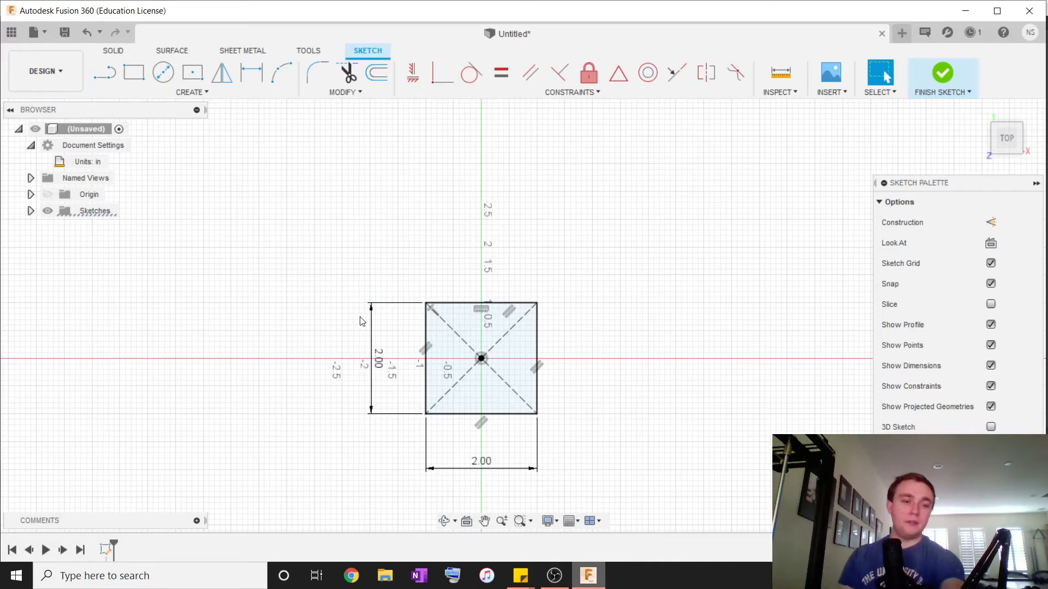
Undo and redo the square, and set its vertical dimension to 1.2 in
{"action": "key", "text": "ctrl+z"}
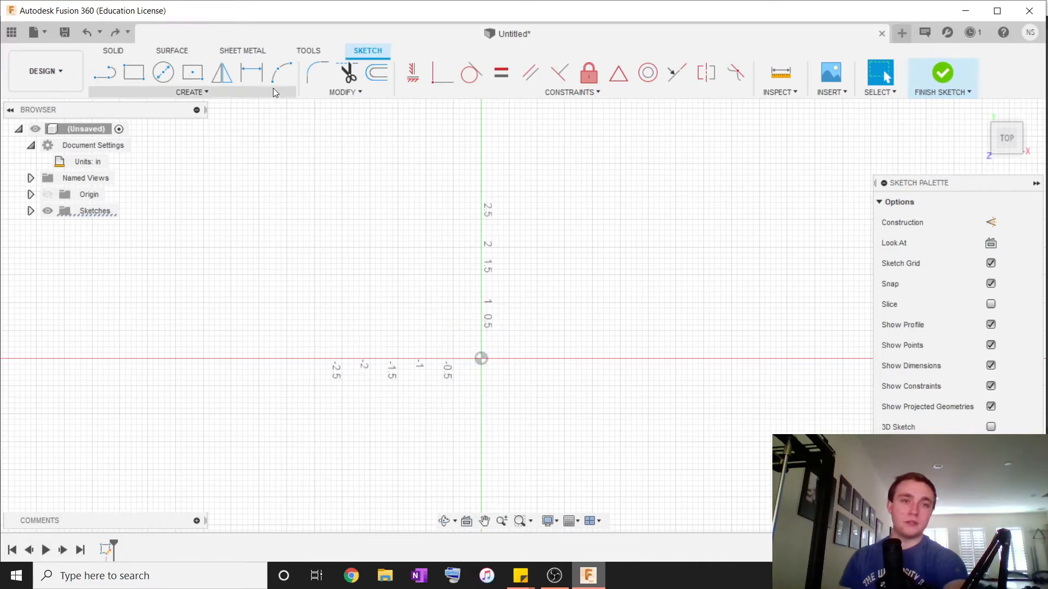
{"action": "key", "text": "ctrl+y"}
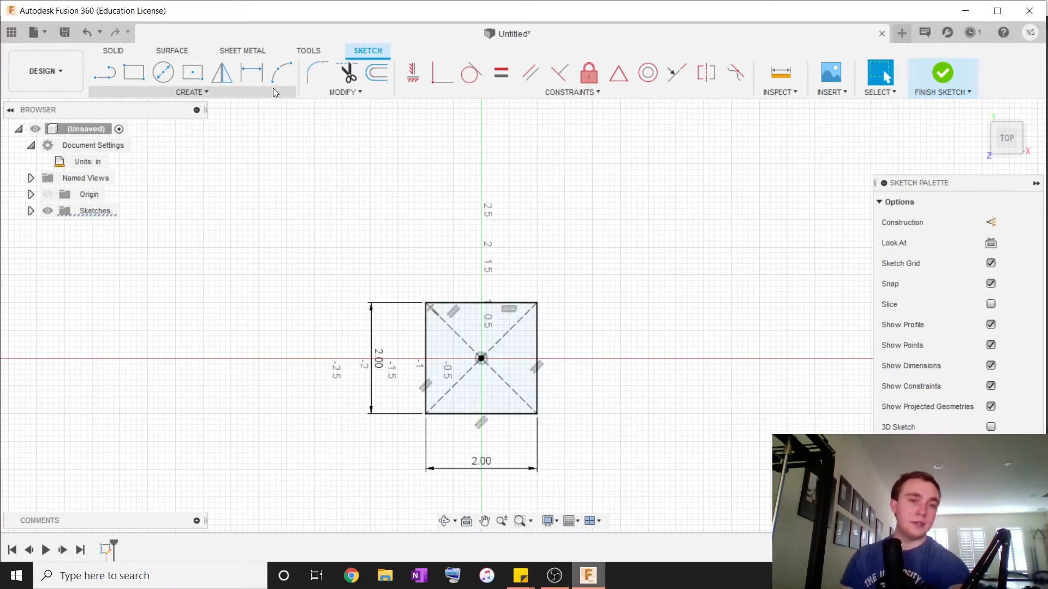
{"action": "double_click", "coordinate": [376, 363]}
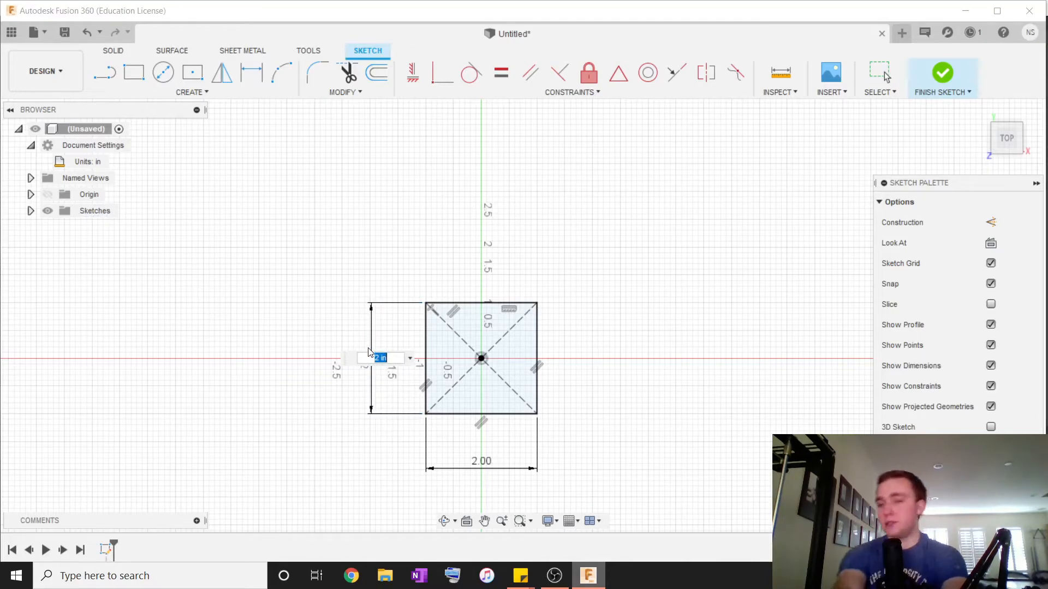
{"action": "type", "text": "1.2"}
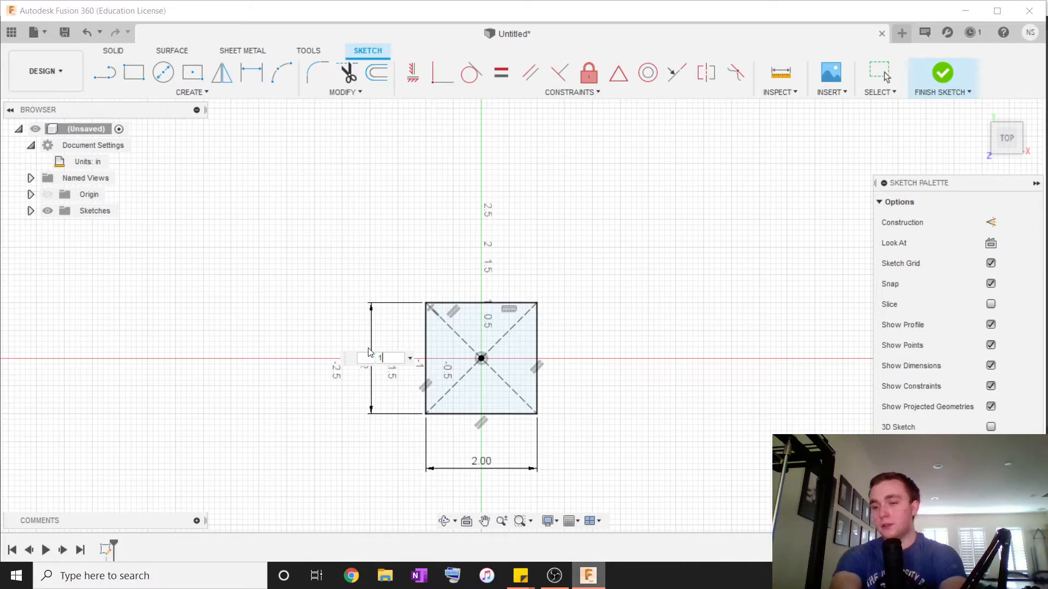
{"action": "key", "text": "Return"}
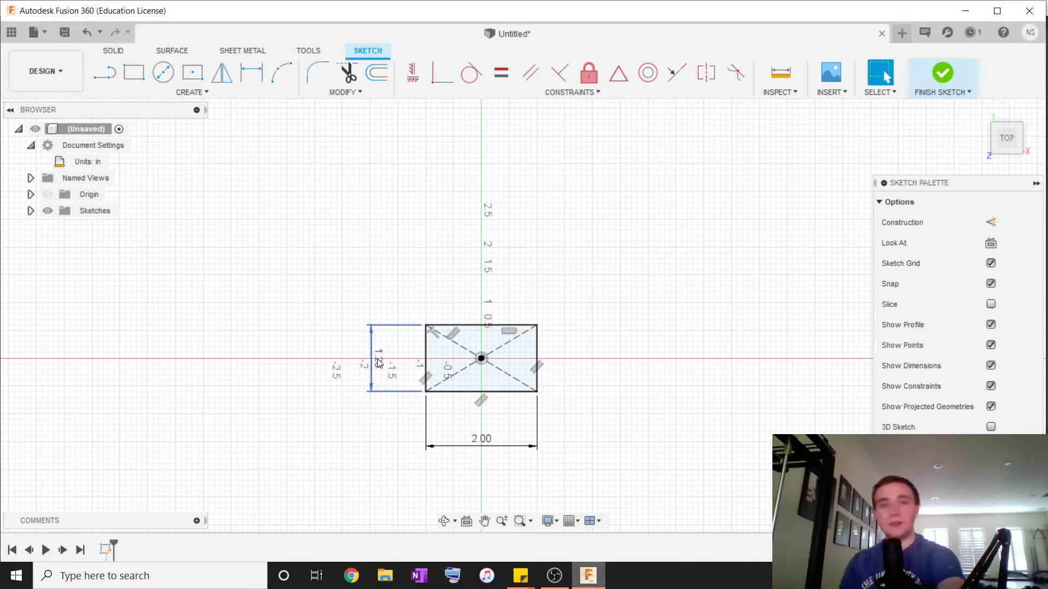
Set the rectangle's vertical dimension back to 2 in
{"action": "double_click", "coordinate": [378, 362]}
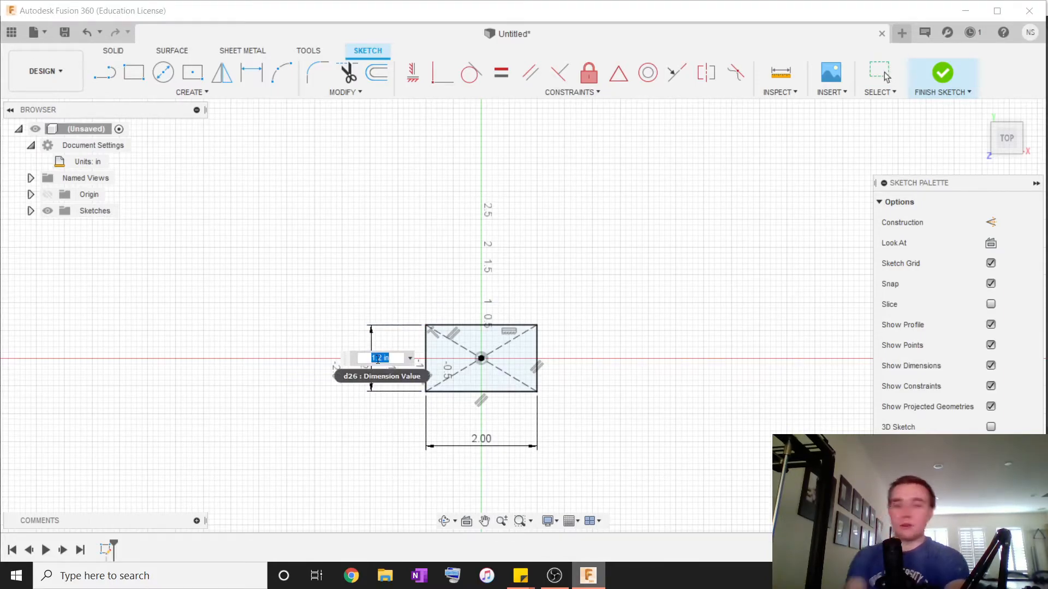
{"action": "type", "text": "2"}
{"action": "key", "text": "Return"}
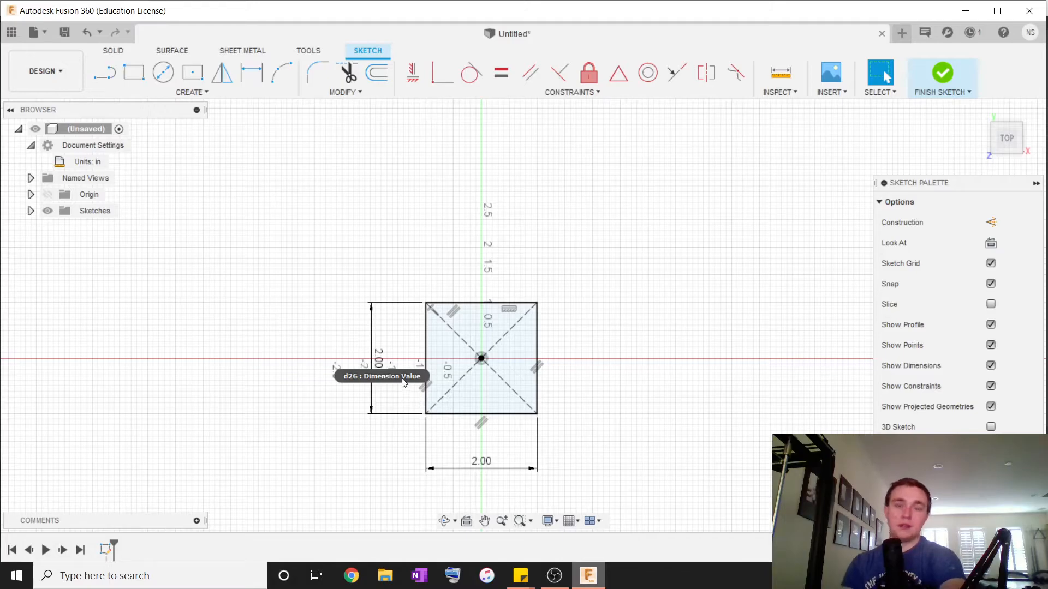
Extrude the centered square profile 2 in into a solid cube
{"action": "left_click", "coordinate": [113, 50]}
{"action": "left_click", "coordinate": [134, 72]}
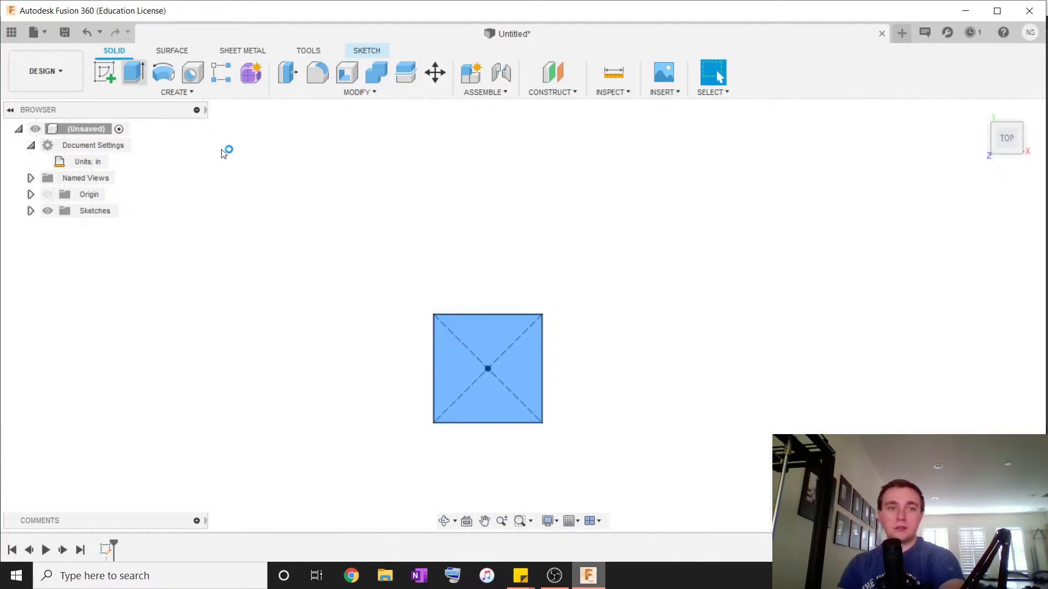
{"action": "type", "text": "1"}
{"action": "key", "text": "Return"}
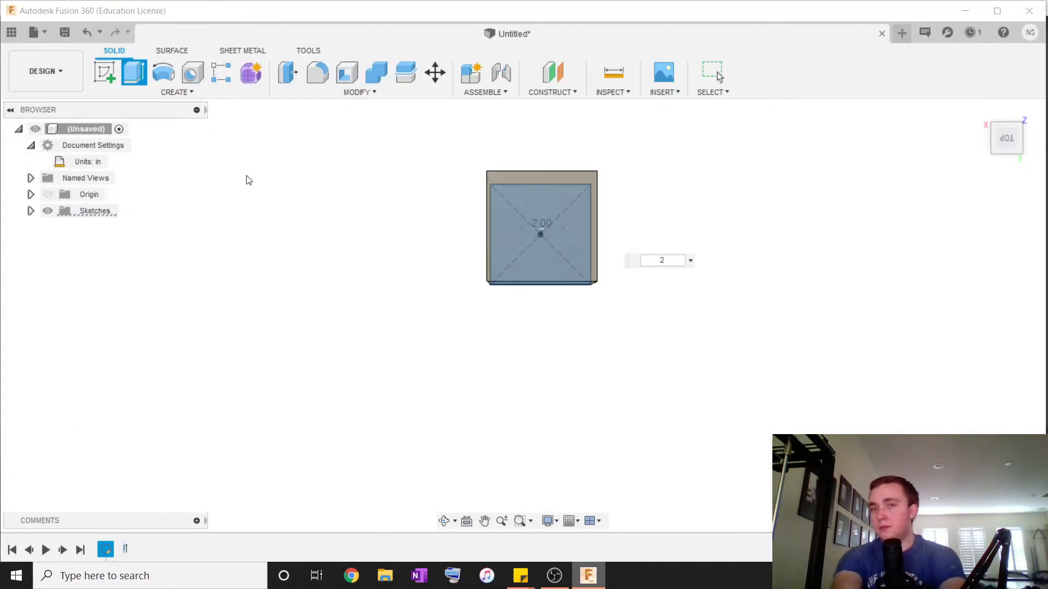
Examine the cube from several angles with its base sketch selected to check where the origin lies
{"action": "left_click", "coordinate": [107, 550]}
{"action": "mouse_move", "coordinate": [377, 450]}
{"action": "middle_mouse_down", "text": "shift"}
{"action": "mouse_move", "coordinate": [478, 351]}
{"action": "mouse_move", "coordinate": [522, 275]}
{"action": "middle_mouse_up", "text": "shift"}
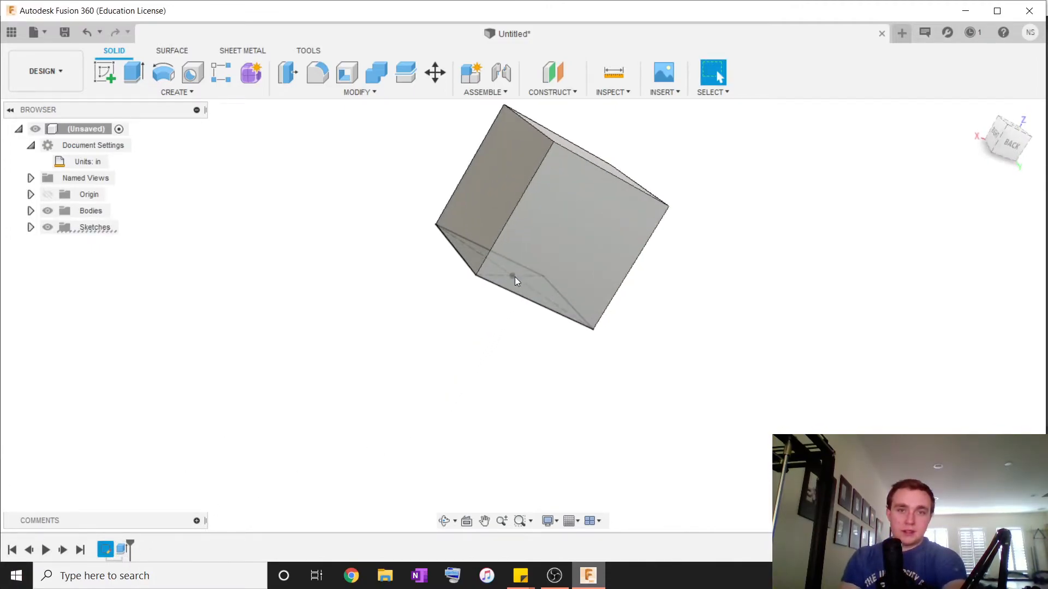
{"action": "left_click", "coordinate": [488, 365]}
{"action": "scroll", "coordinate": [488, 365], "scroll_direction": "down", "scroll_amount": 3}
{"action": "mouse_move", "coordinate": [488, 365]}
{"action": "middle_mouse_down", "text": "shift"}
{"action": "mouse_move", "coordinate": [461, 400]}
{"action": "mouse_move", "coordinate": [460, 382]}
{"action": "middle_mouse_up", "text": "shift"}
{"action": "scroll", "coordinate": [458, 334], "scroll_direction": "up", "scroll_amount": 2}
{"action": "scroll", "coordinate": [460, 337], "scroll_direction": "down", "scroll_amount": 2}
{"action": "middle_click_drag", "start_coordinate": [460, 337], "coordinate": [437, 369]}
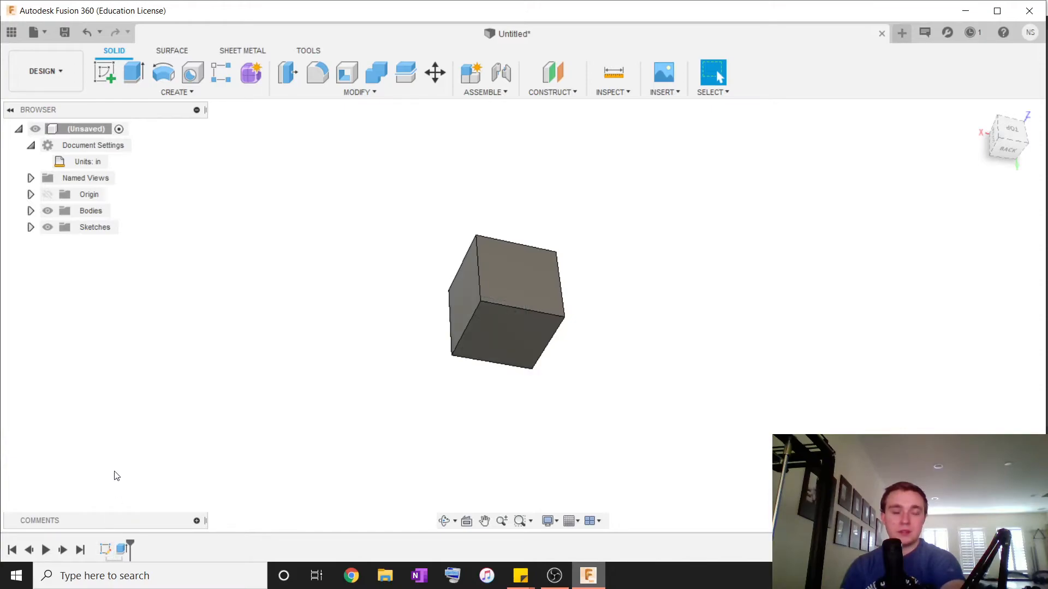
{"action": "left_click_drag", "start_coordinate": [145, 410], "coordinate": [229, 351]}
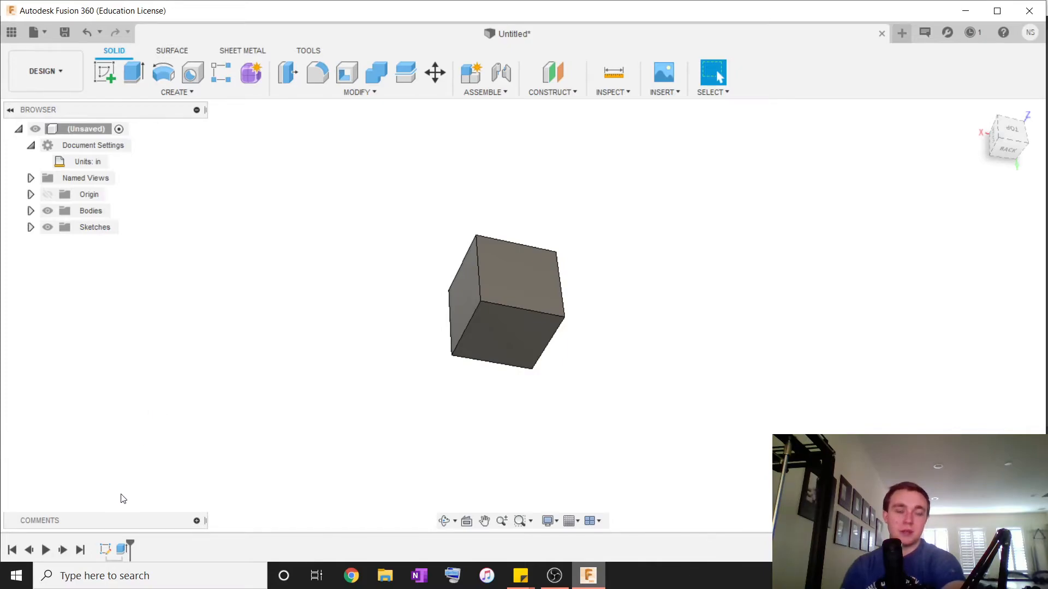
Add a 1 in diameter circle centered on the origin to the cube's base sketch and finish editing it
{"action": "left_click", "coordinate": [105, 551]}
{"action": "double_click", "coordinate": [106, 550]}
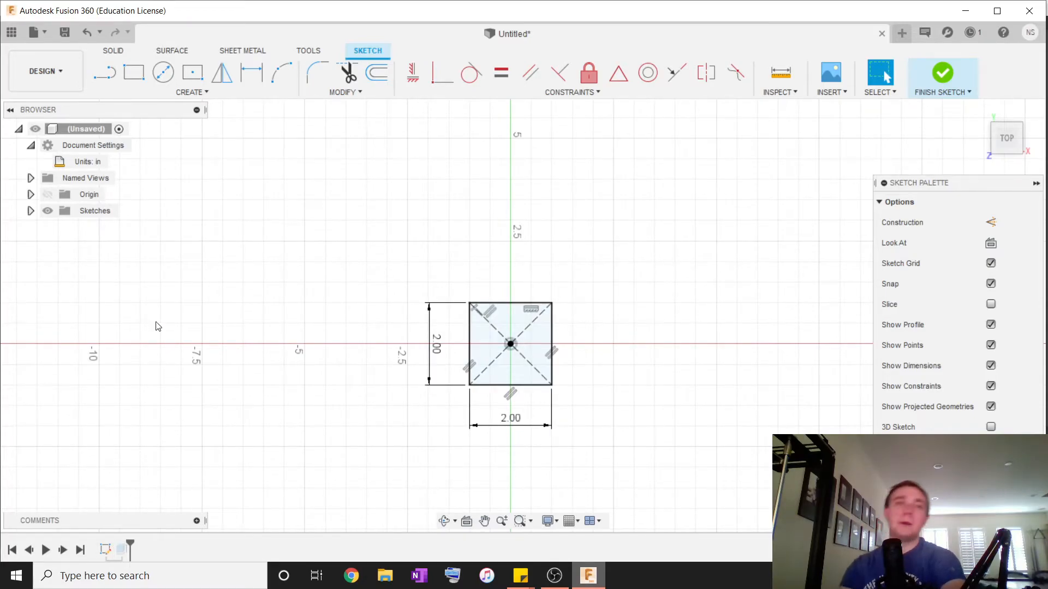
{"action": "left_click", "coordinate": [166, 84]}
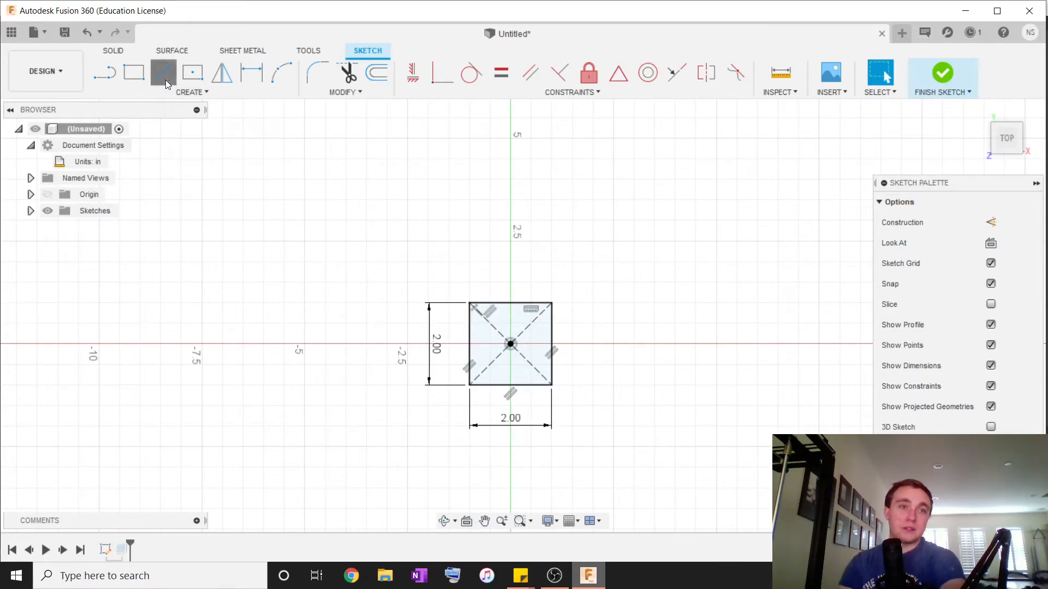
{"action": "scroll", "coordinate": [534, 397], "scroll_direction": "up", "scroll_amount": 3}
{"action": "left_click", "coordinate": [498, 307]}
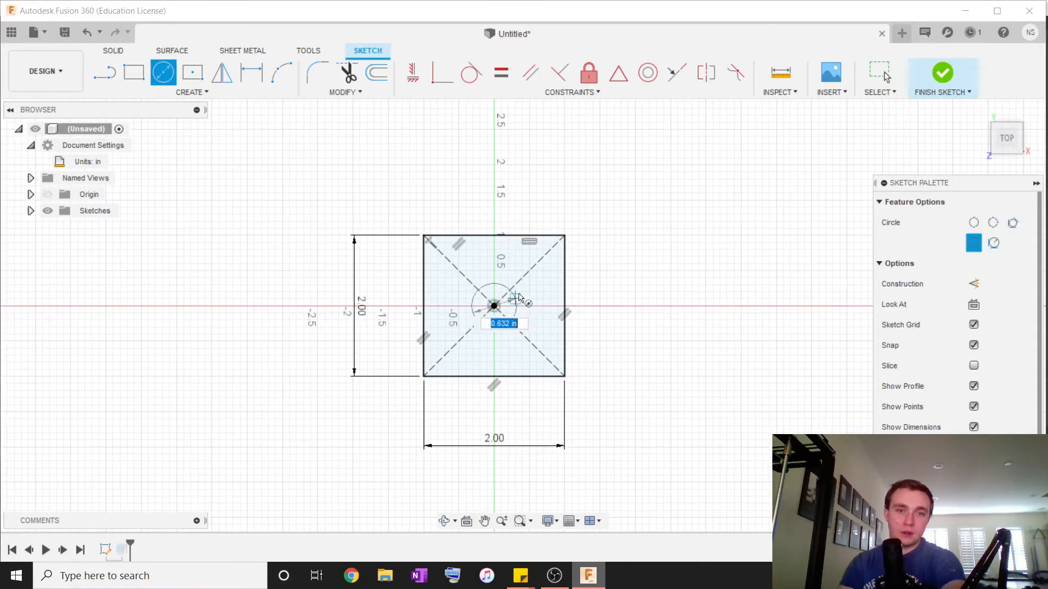
{"action": "type", "text": "1"}
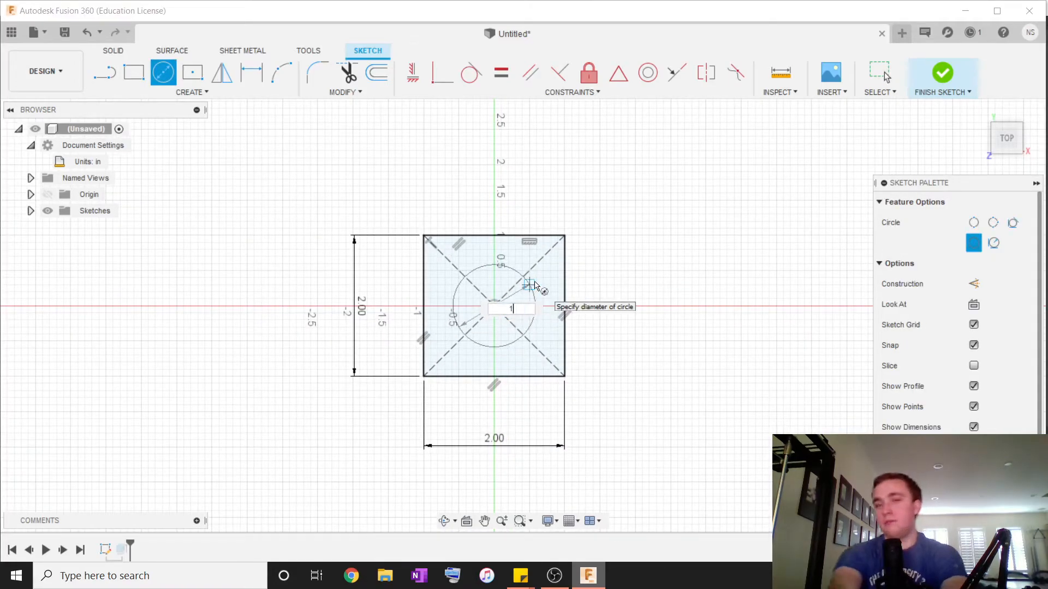
{"action": "key", "text": "Return"}
{"action": "key", "text": "Escape"}
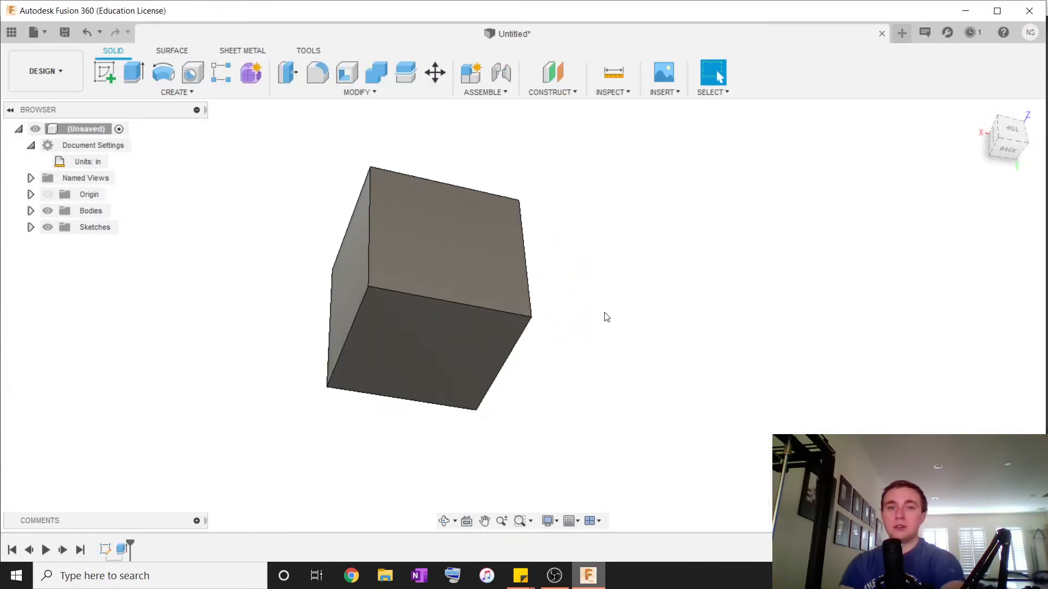
Edit the cube's extrusion to exclude the circle from its profiles, leaving a hole through the body
{"action": "scroll", "coordinate": [603, 314], "scroll_direction": "down", "scroll_amount": 3}
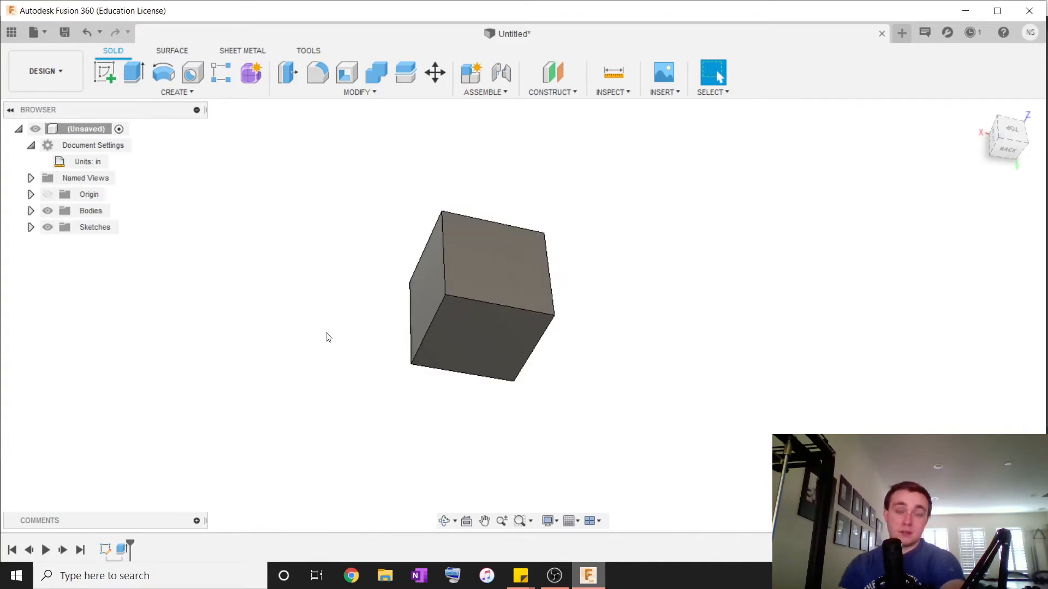
{"action": "double_click", "coordinate": [121, 549]}
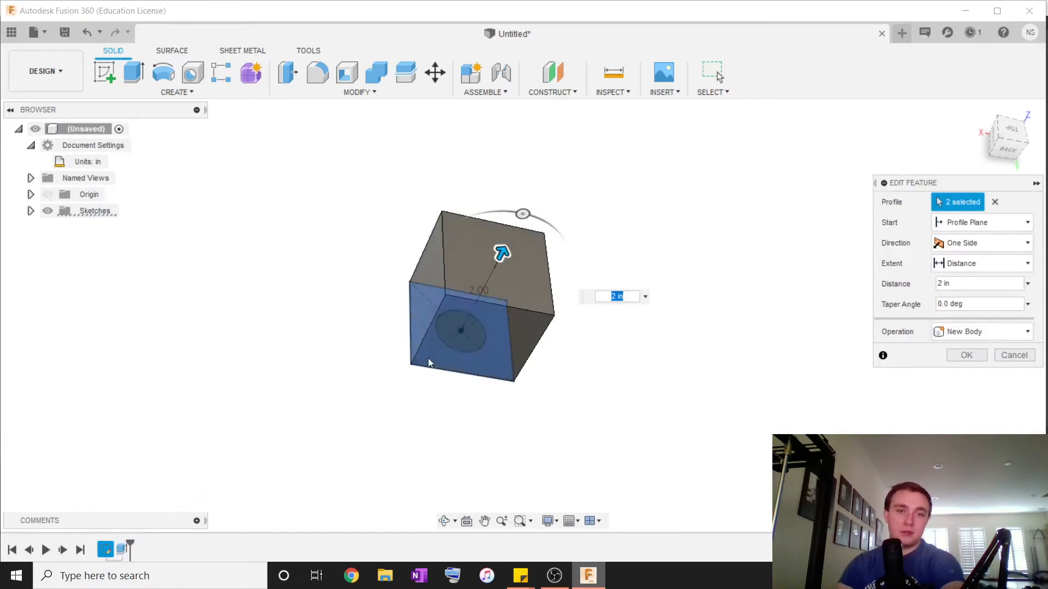
{"action": "scroll", "coordinate": [440, 353], "scroll_direction": "up", "scroll_amount": 2}
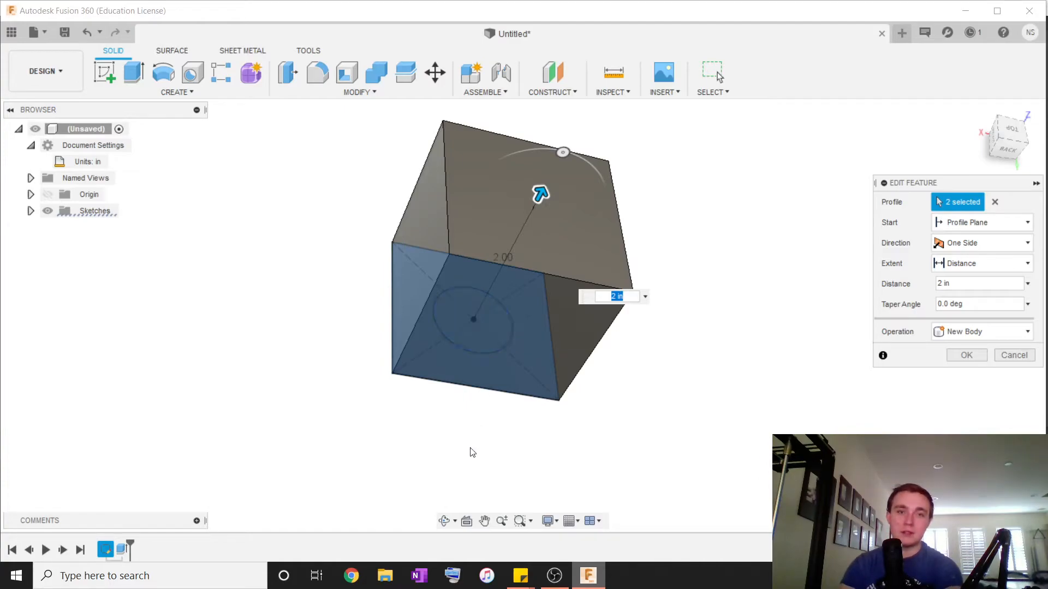
{"action": "left_click", "coordinate": [483, 332]}
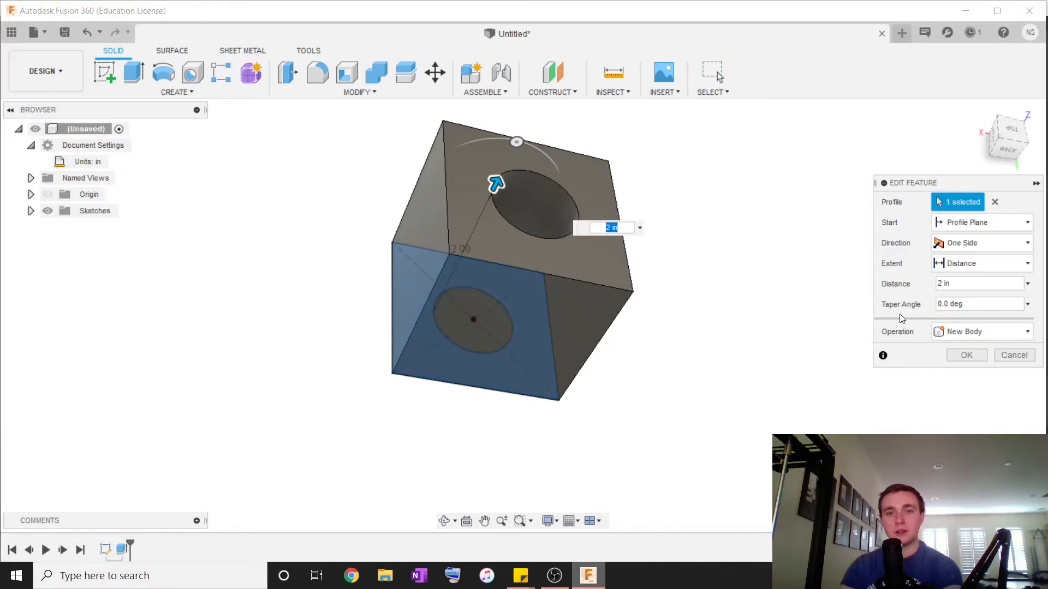
{"action": "left_click", "coordinate": [978, 352]}
Start a new sketch on the front face of the cube, a side face without a hole
{"action": "middle_click_drag", "start_coordinate": [744, 332], "coordinate": [654, 375], "text": "shift"}
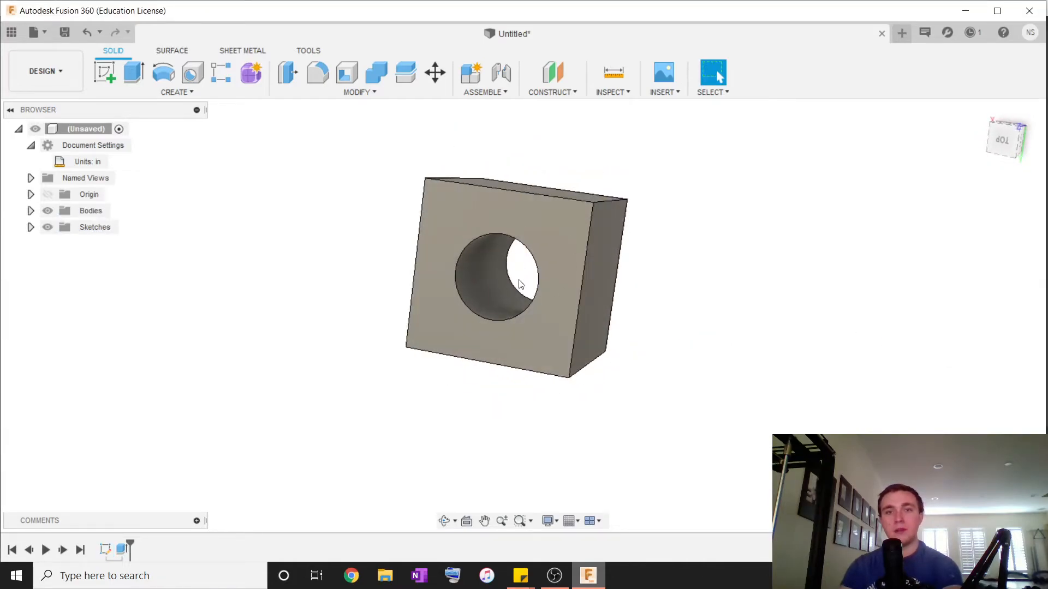
{"action": "scroll", "coordinate": [517, 279], "scroll_direction": "up", "scroll_amount": 3}
{"action": "middle_click_drag", "start_coordinate": [517, 279], "coordinate": [526, 275], "text": "shift"}
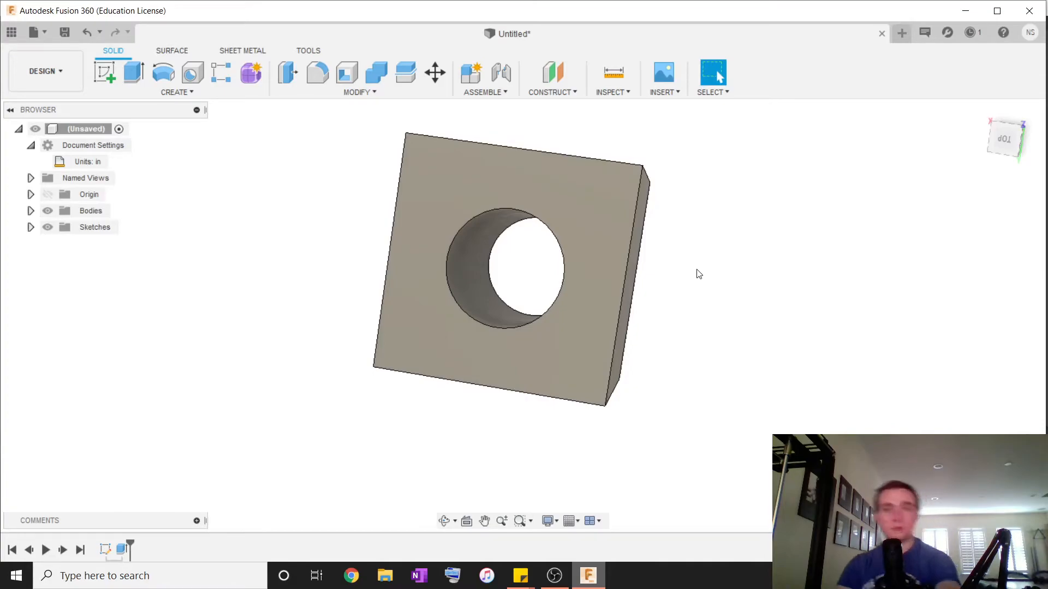
{"action": "middle_click_drag", "start_coordinate": [690, 279], "coordinate": [619, 369], "text": "shift"}
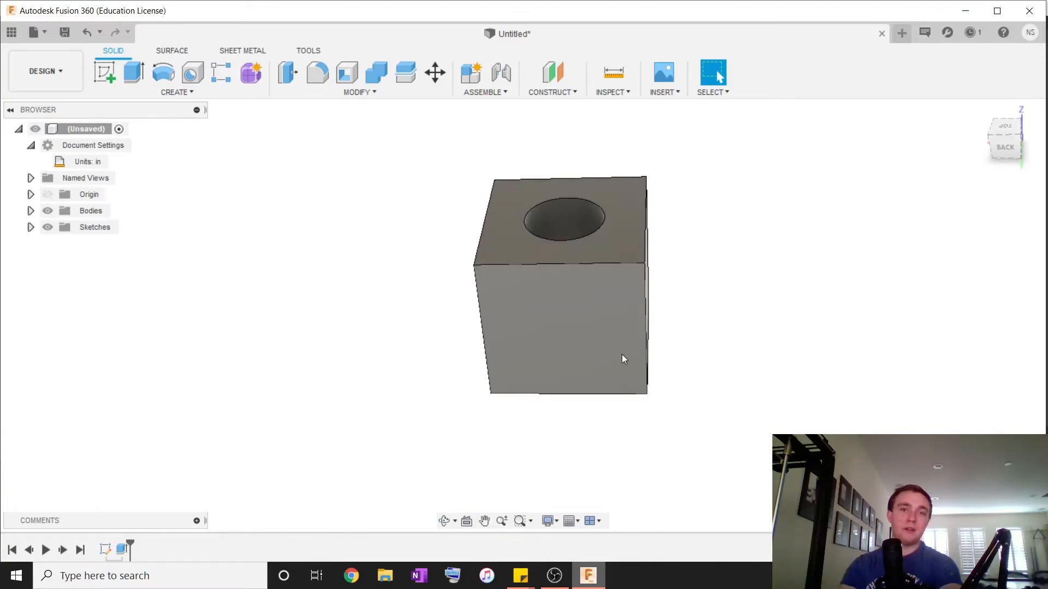
{"action": "middle_click_drag", "start_coordinate": [607, 351], "coordinate": [722, 357], "text": "shift"}
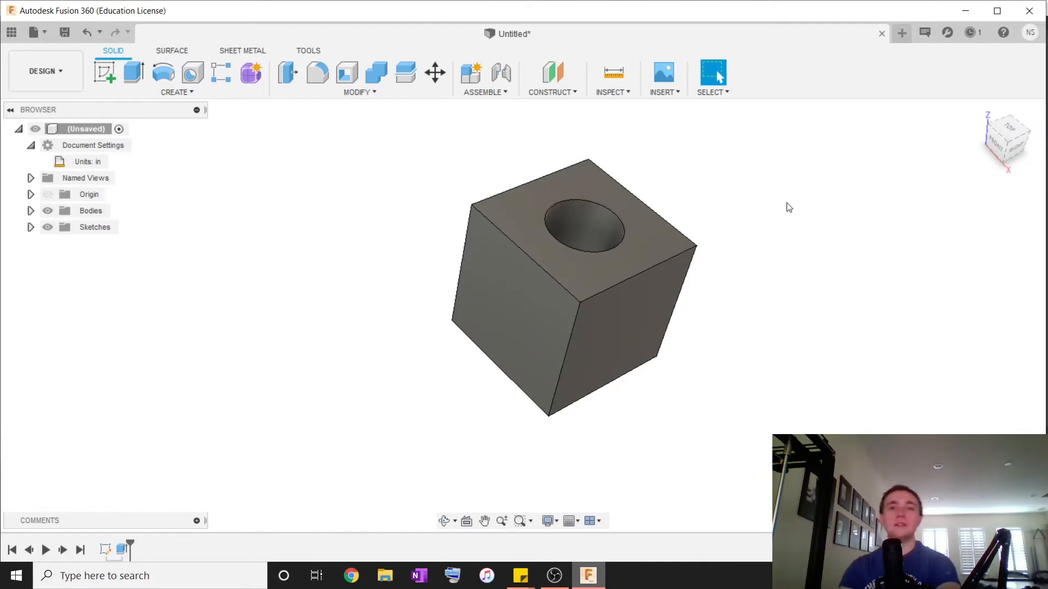
{"action": "left_click", "coordinate": [106, 76]}
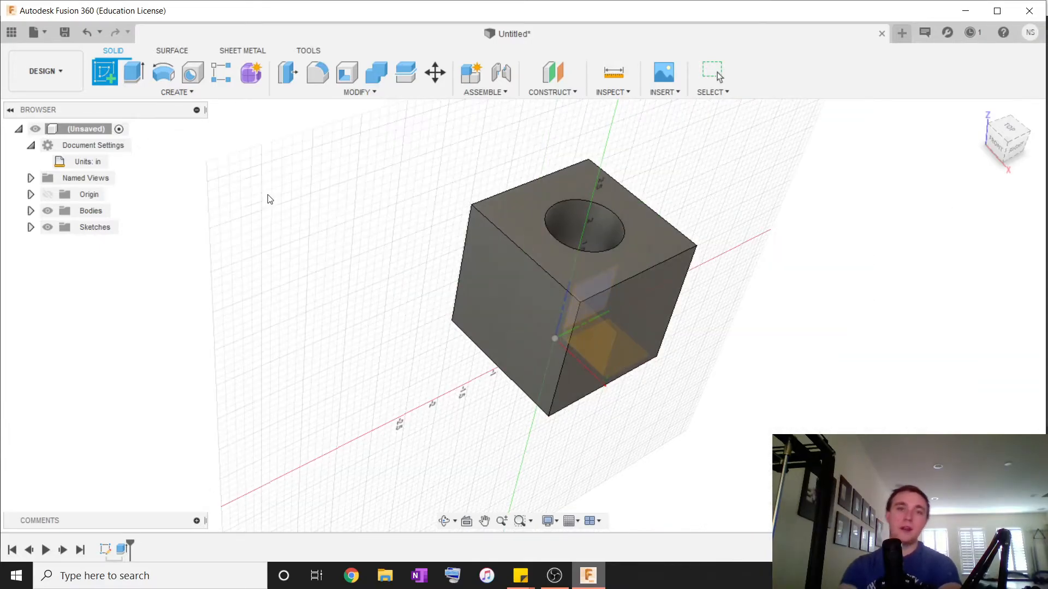
{"action": "left_click", "coordinate": [109, 79]}
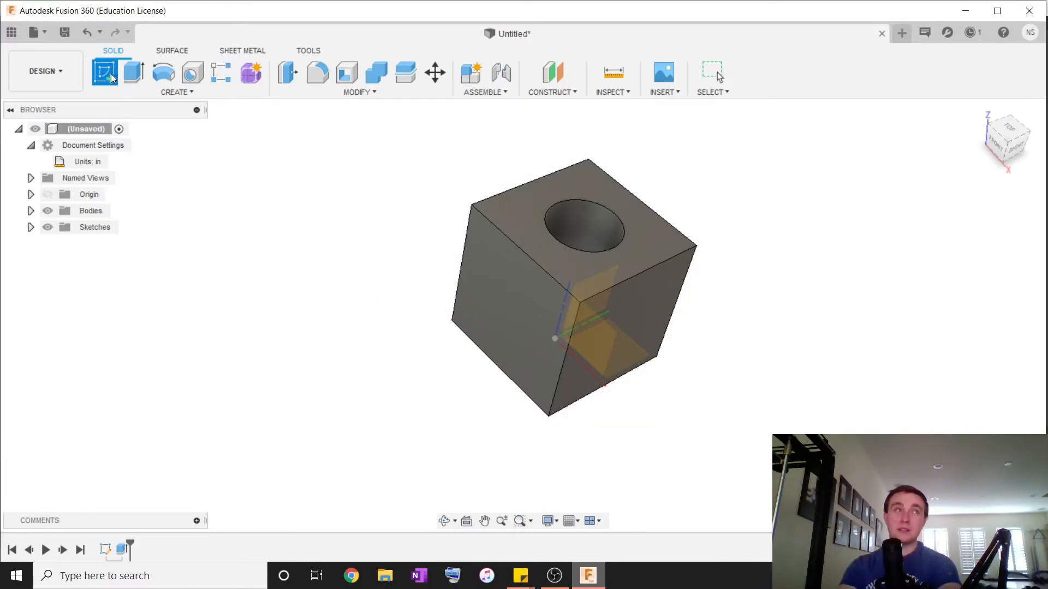
{"action": "left_click", "coordinate": [111, 75]}
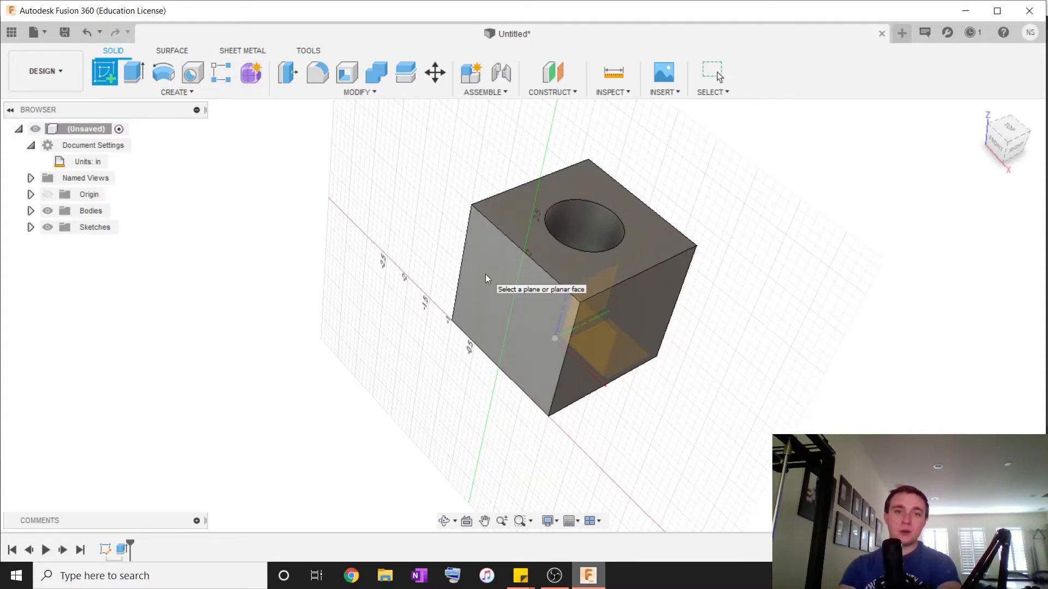
{"action": "mouse_move", "coordinate": [510, 306]}
{"action": "middle_mouse_down", "text": "shift"}
{"action": "mouse_move", "coordinate": [551, 180]}
{"action": "mouse_move", "coordinate": [519, 278]}
{"action": "mouse_move", "coordinate": [533, 255]}
{"action": "mouse_move", "coordinate": [546, 350]}
{"action": "mouse_move", "coordinate": [562, 309]}
{"action": "mouse_move", "coordinate": [537, 343]}
{"action": "middle_mouse_up", "text": "shift"}
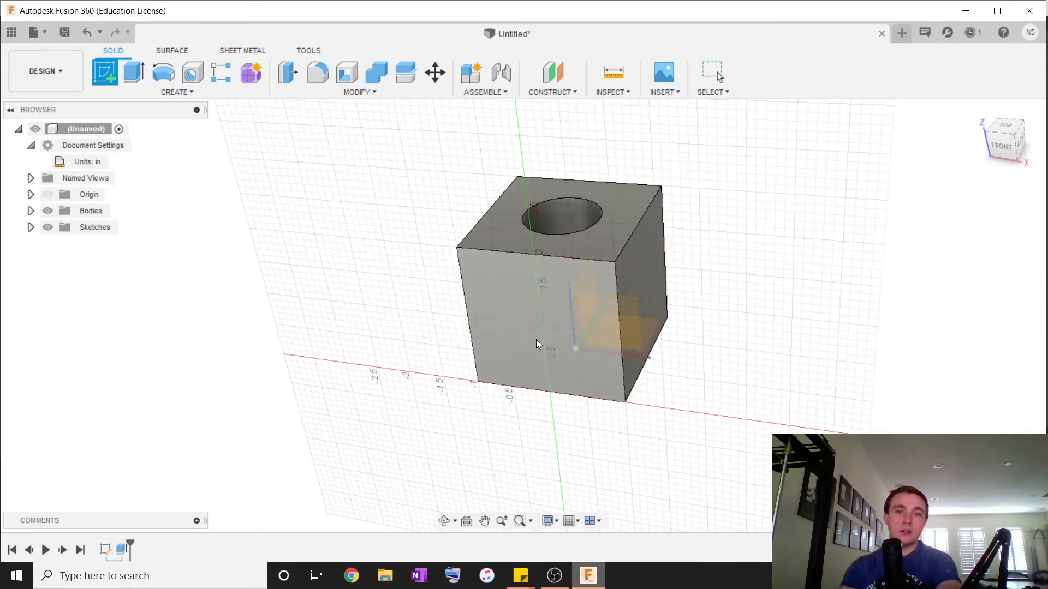
{"action": "left_click", "coordinate": [503, 313]}
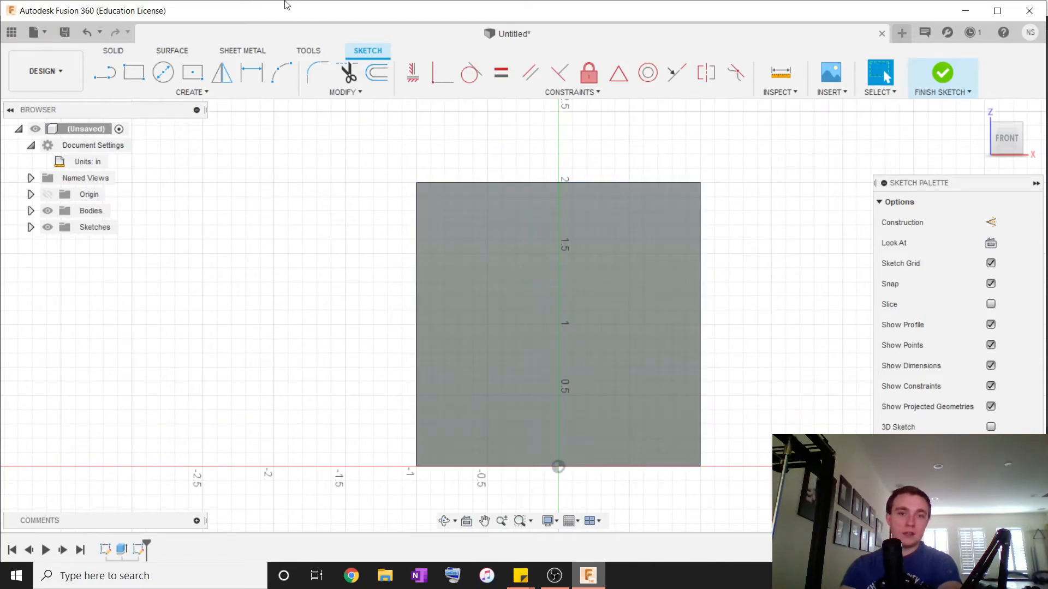
Sketch a 1 in diameter circle placed freehand near the middle of the front face
{"action": "left_click", "coordinate": [163, 72]}
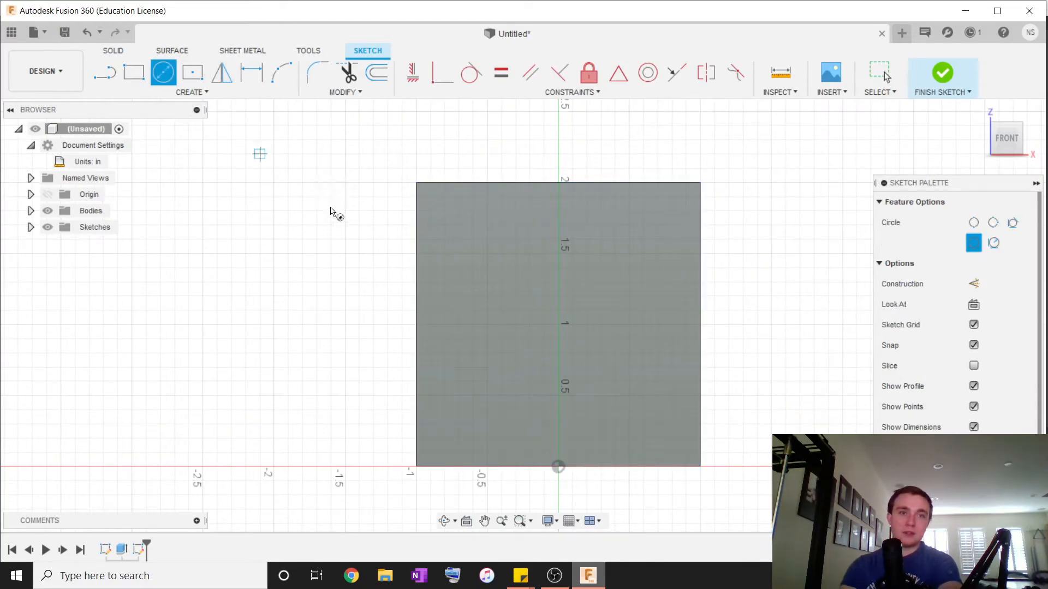
{"action": "left_click", "coordinate": [554, 465]}
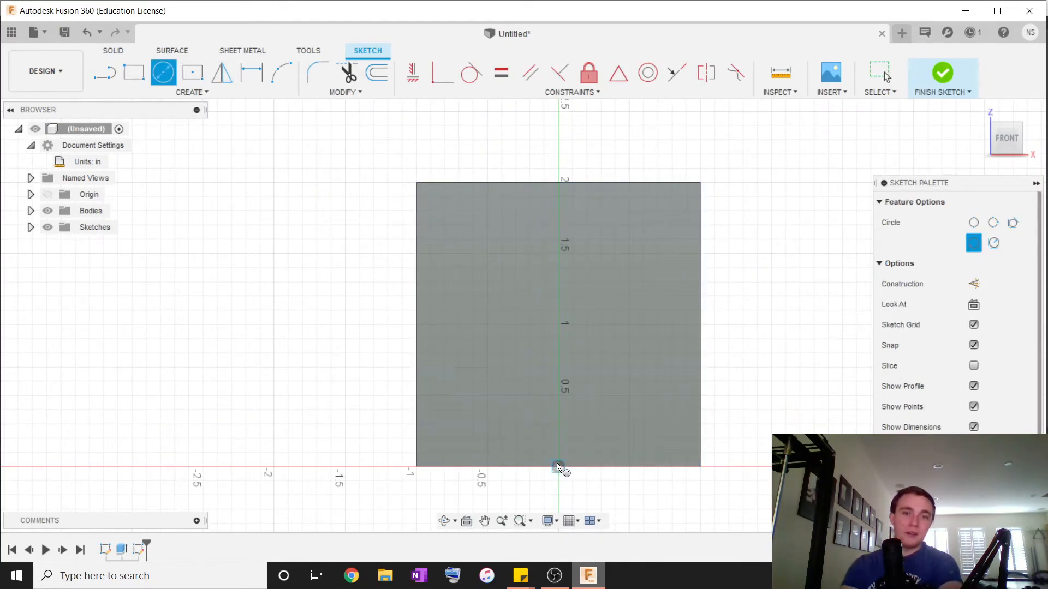
{"action": "left_click", "coordinate": [580, 337]}
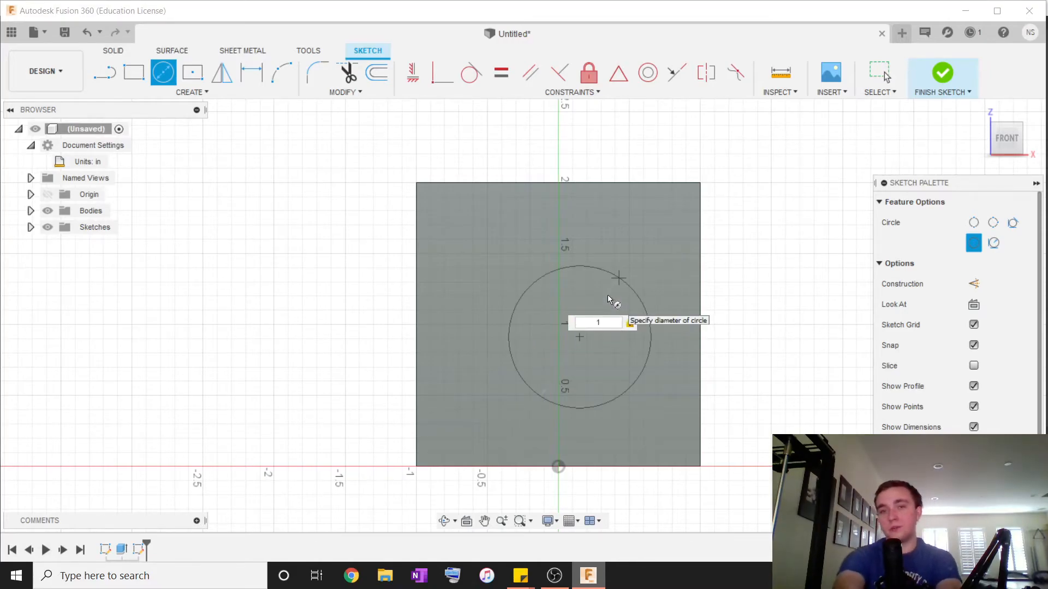
{"action": "key", "text": "Return"}
{"action": "key", "text": "Escape"}
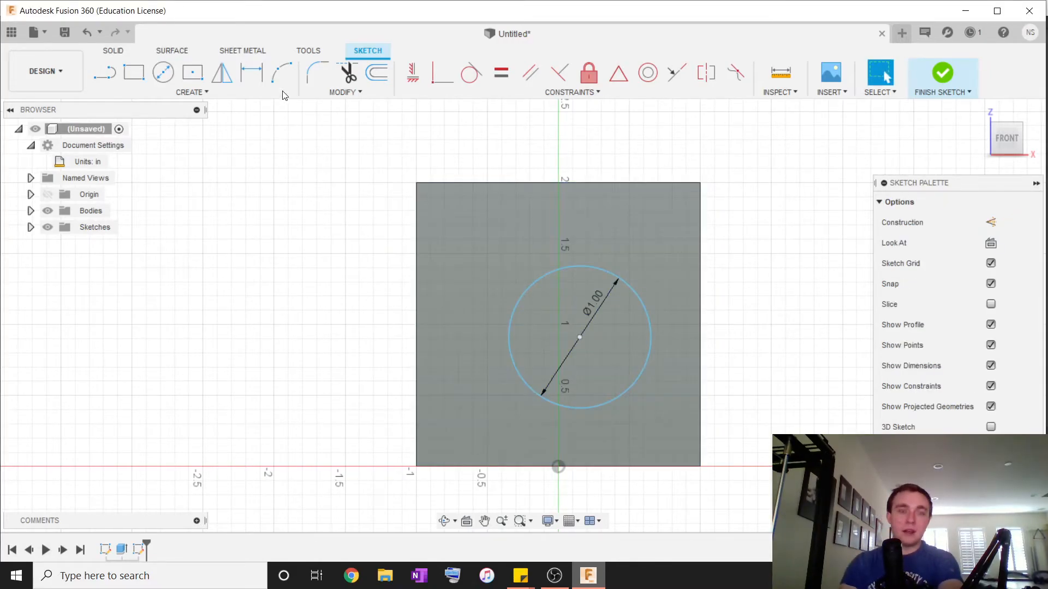
Delete the circle's diameter dimension and enlarge the circle freehand to about 1.38 in diameter
{"action": "left_click", "coordinate": [252, 70]}
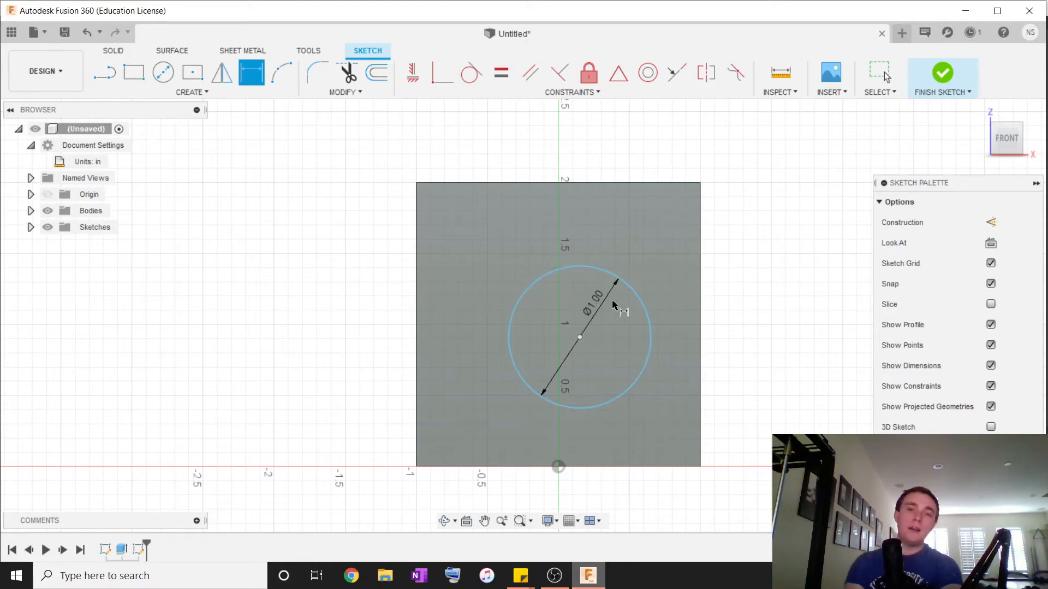
{"action": "key", "text": "Escape"}
{"action": "left_click", "coordinate": [592, 306]}
{"action": "key", "text": "Delete"}
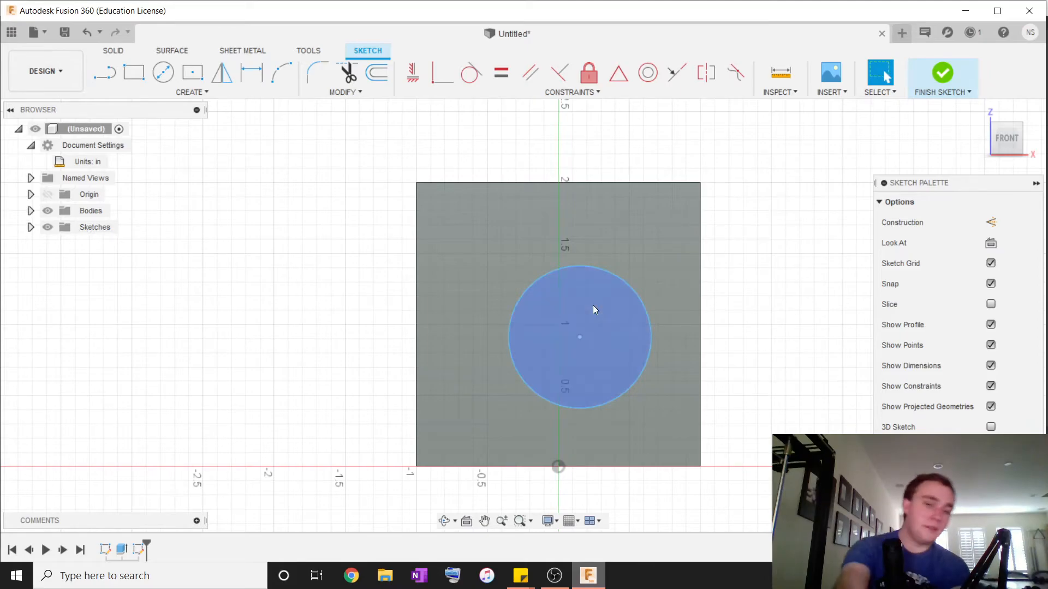
{"action": "left_click_drag", "start_coordinate": [639, 291], "coordinate": [643, 258]}
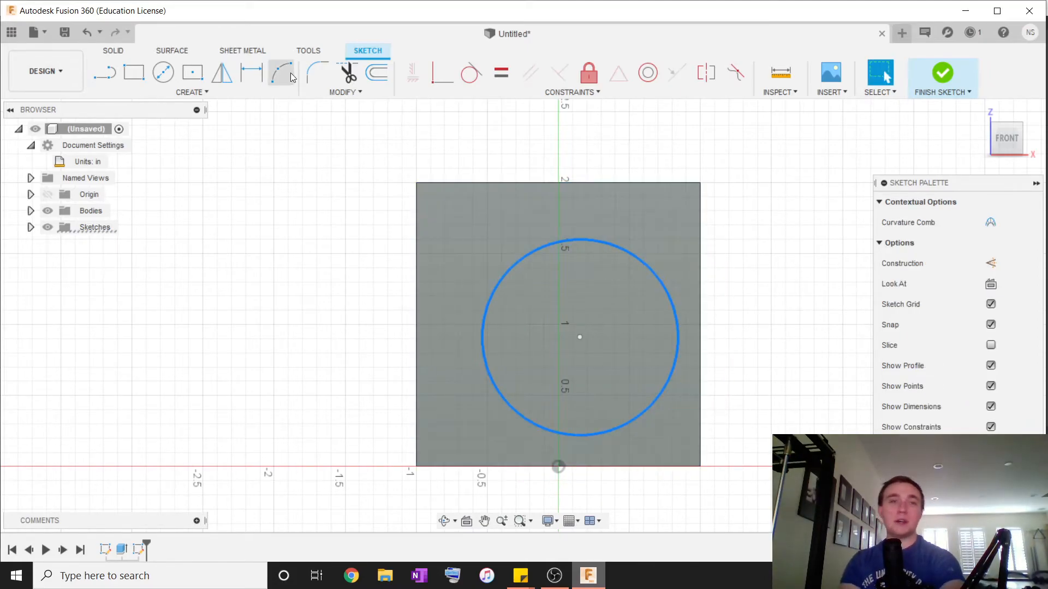
Dimension the circle's diameter at 1 in
{"action": "left_click", "coordinate": [251, 72]}
{"action": "left_click", "coordinate": [532, 296]}
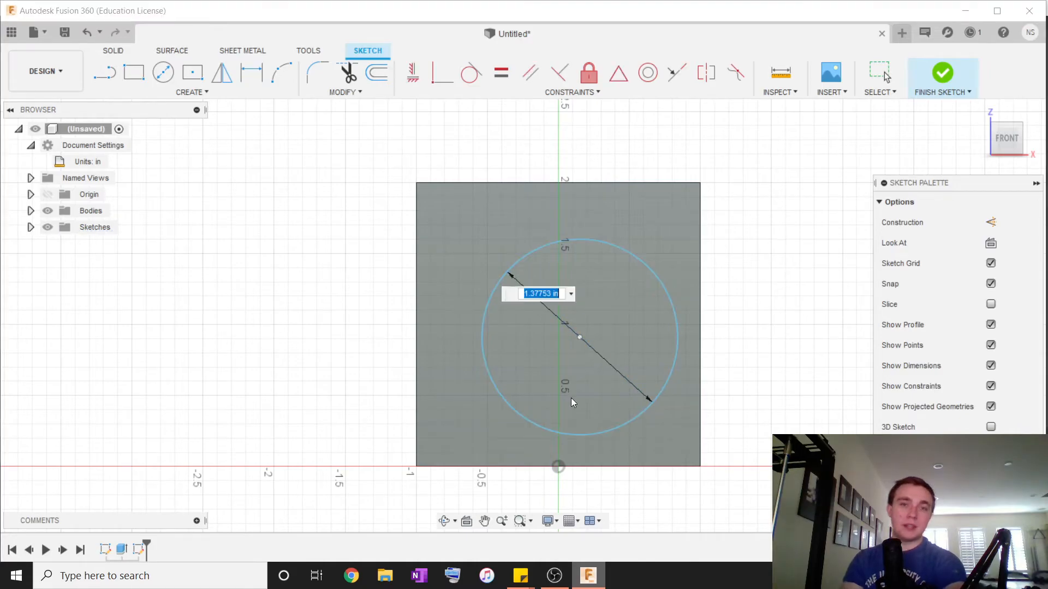
{"action": "type", "text": "1"}
{"action": "key", "text": "Return"}
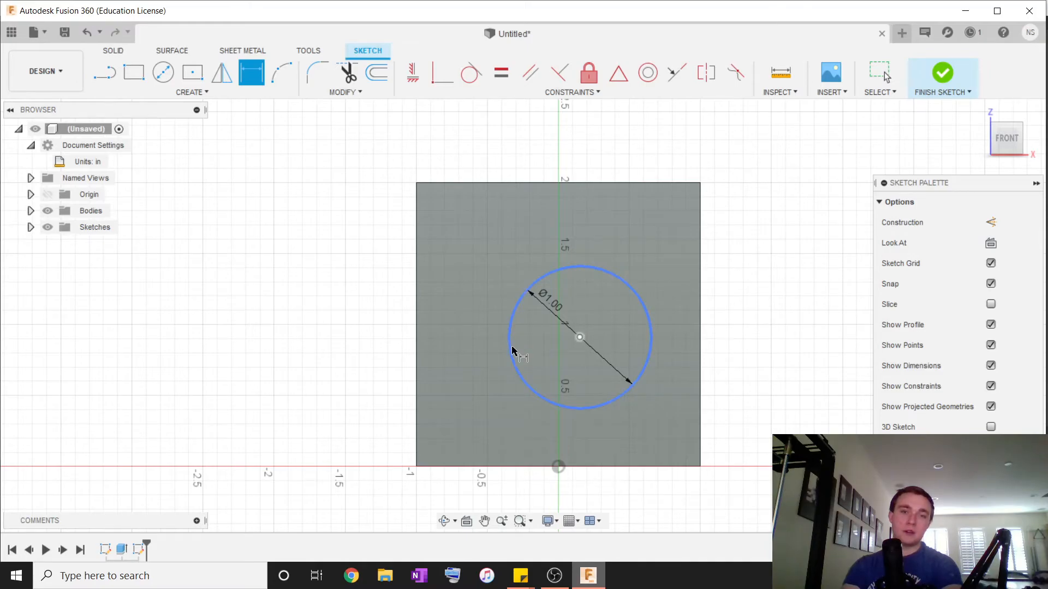
{"action": "left_click", "coordinate": [579, 336]}
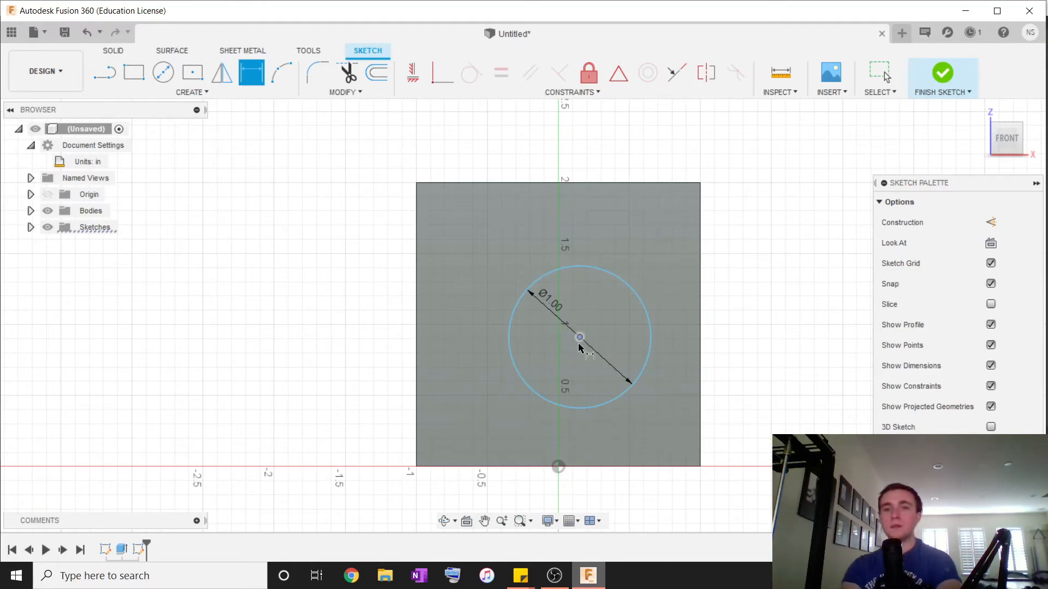
{"action": "left_click", "coordinate": [415, 298]}
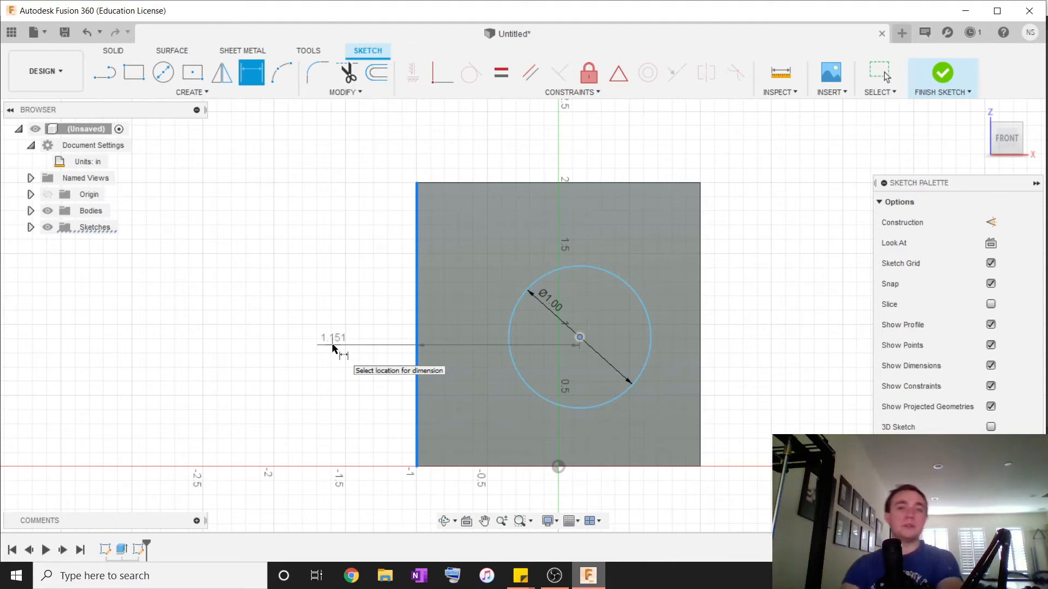
{"action": "key", "text": "Escape"}
{"action": "key", "text": "Escape"}
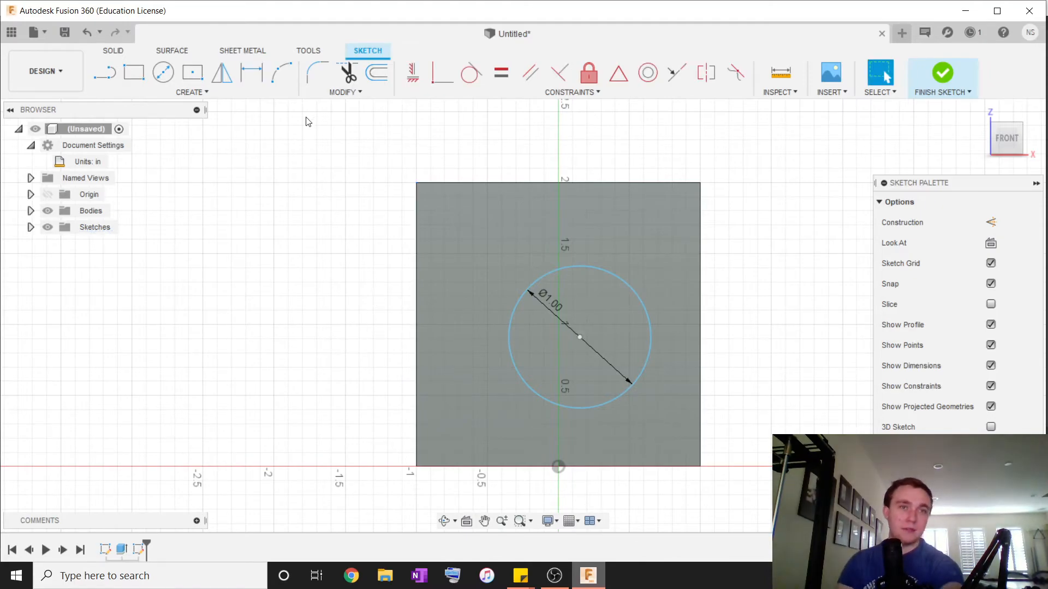
Dimension the circle's horizontal distance from the face's left edge to its center at 1 in
{"action": "left_click", "coordinate": [251, 76]}
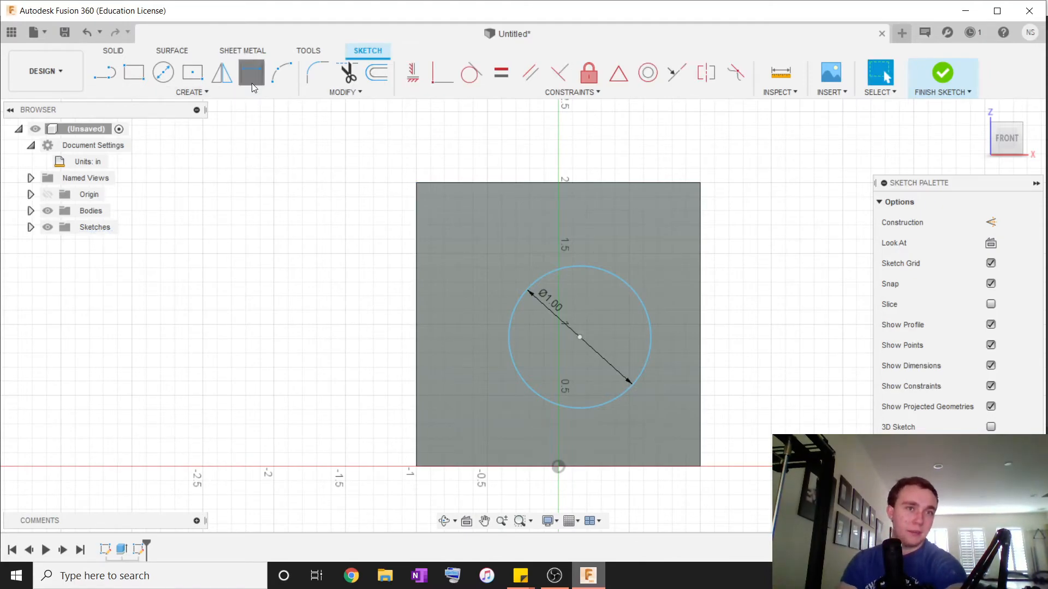
{"action": "left_click", "coordinate": [509, 318]}
{"action": "left_click", "coordinate": [413, 296]}
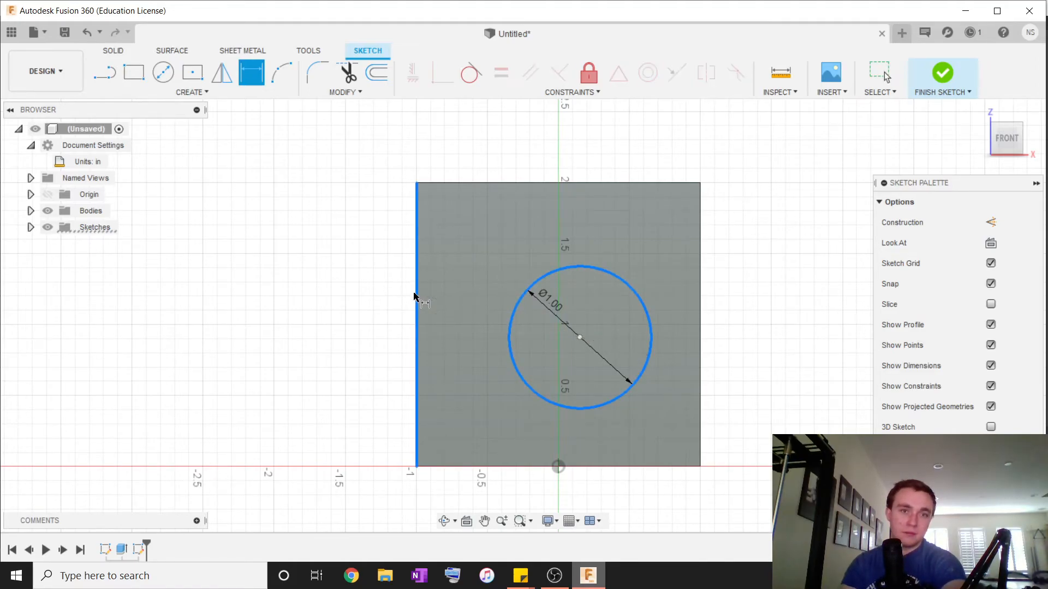
{"action": "left_click", "coordinate": [322, 328]}
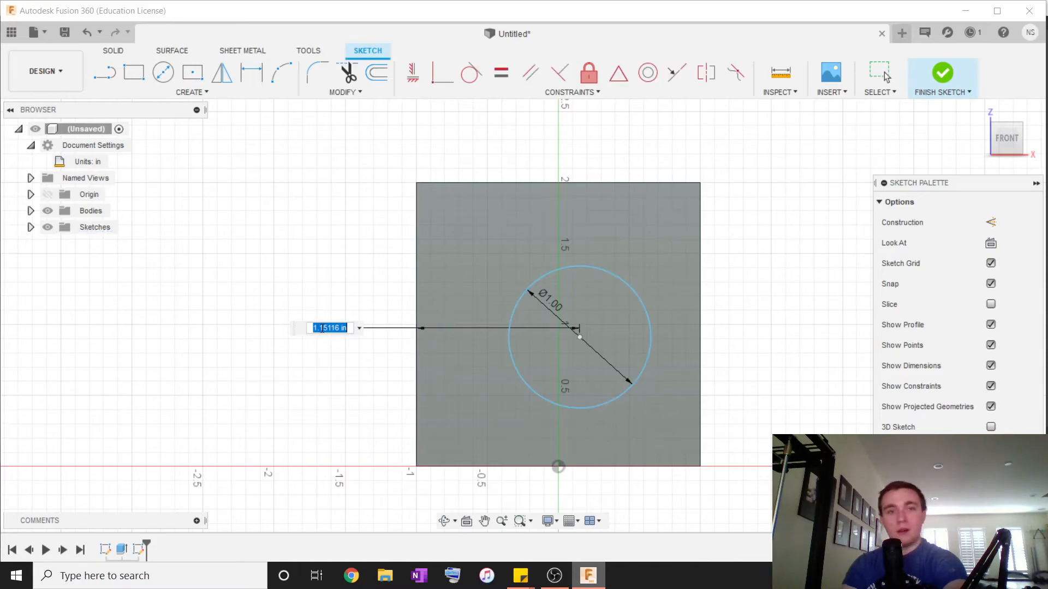
{"action": "type", "text": "1"}
{"action": "key", "text": "Return"}
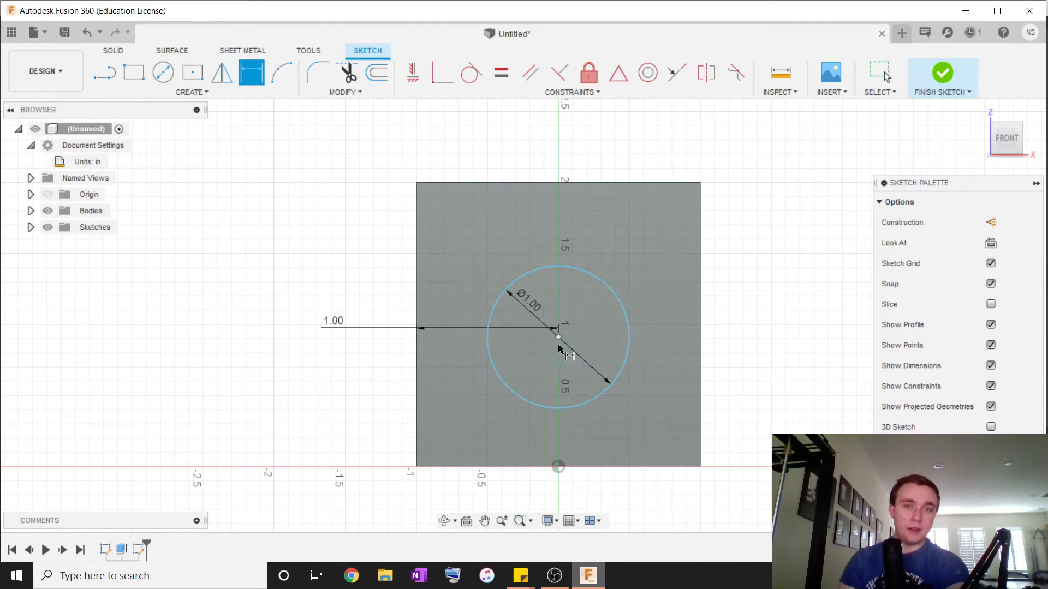
Dimension the vertical distance from the face's top edge to the circle's center at 1 in
{"action": "left_click", "coordinate": [557, 337]}
{"action": "left_click", "coordinate": [587, 183]}
{"action": "left_click", "coordinate": [764, 207]}
{"action": "type", "text": "1.088537"}
{"action": "key", "text": "Return"}
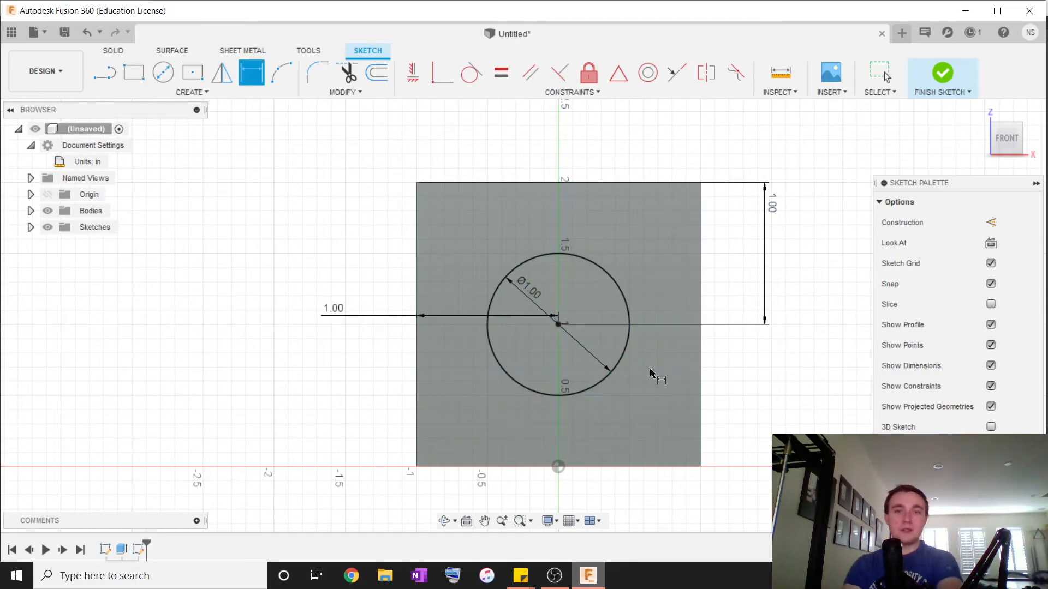
{"action": "key", "text": "Escape"}
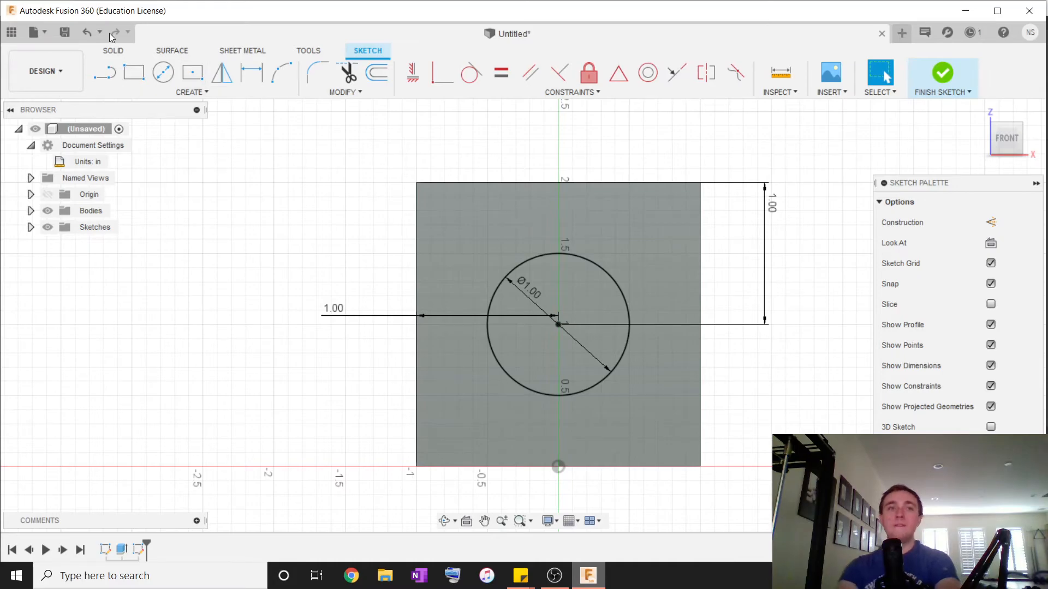
Extrude the front-face circle -3.10 in as a cut all the way through the cube
{"action": "left_click", "coordinate": [112, 50]}
{"action": "left_click", "coordinate": [133, 71]}
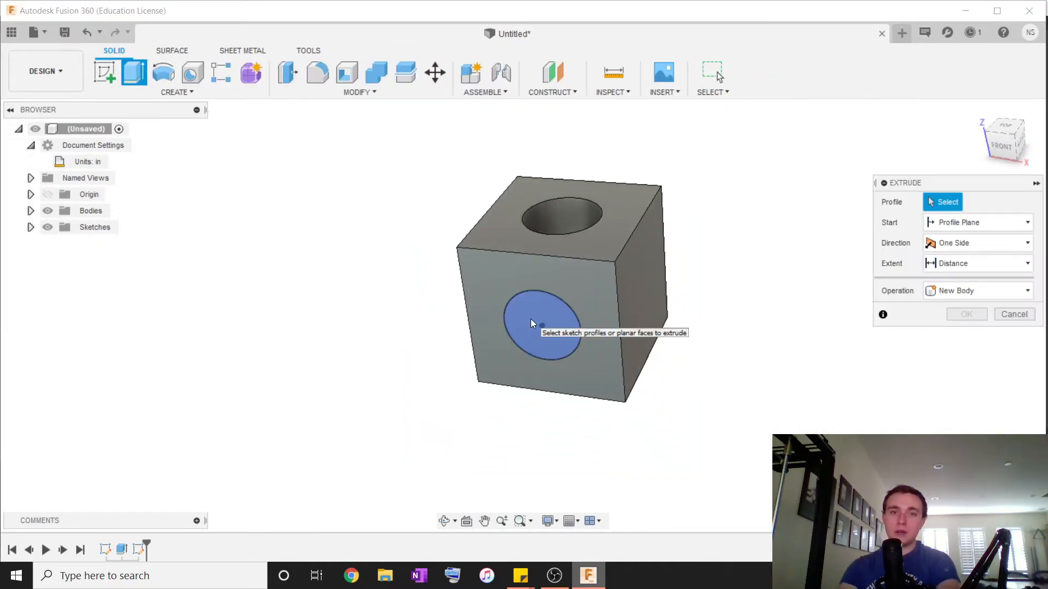
{"action": "left_click", "coordinate": [530, 319]}
{"action": "left_click_drag", "start_coordinate": [534, 335], "coordinate": [491, 413]}
{"action": "middle_click_drag", "start_coordinate": [491, 413], "coordinate": [473, 384], "text": "shift"}
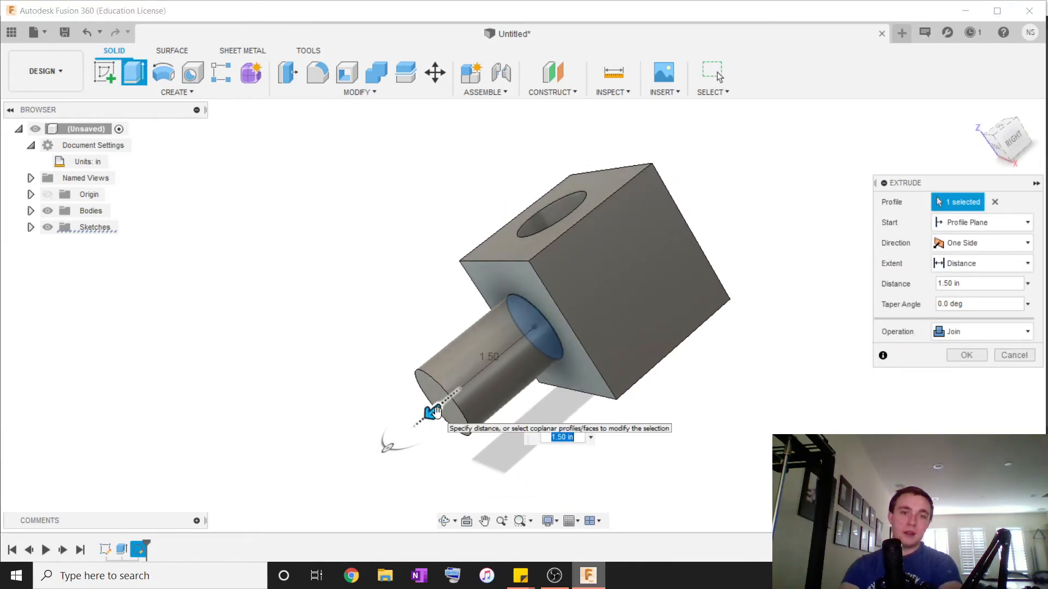
{"action": "left_click_drag", "start_coordinate": [431, 416], "coordinate": [732, 232]}
{"action": "middle_click_drag", "start_coordinate": [732, 233], "coordinate": [642, 277], "text": "shift"}
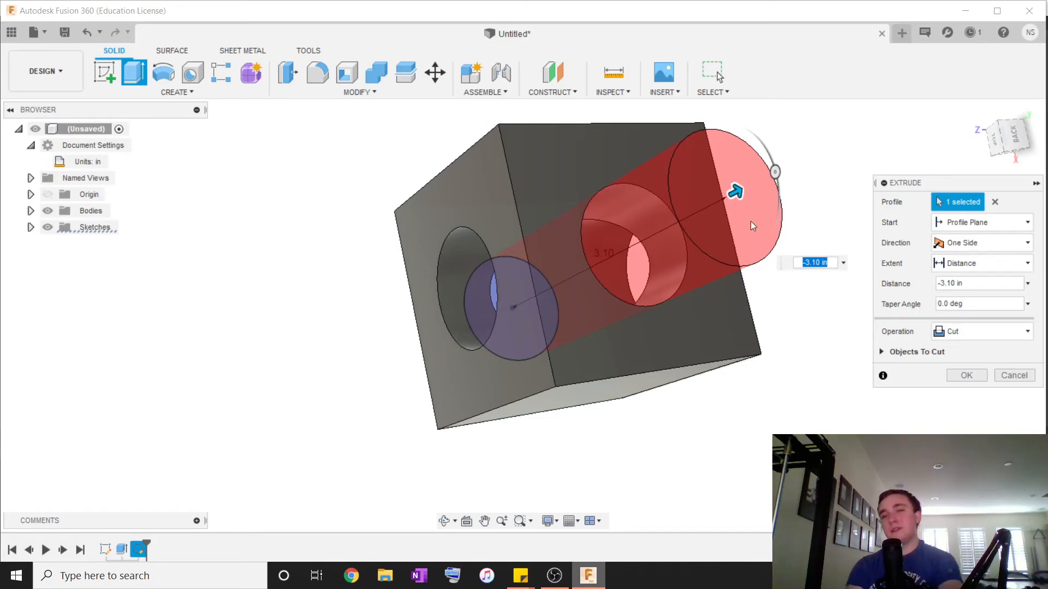
{"action": "mouse_move", "coordinate": [735, 191]}
{"action": "left_mouse_down"}
{"action": "mouse_move", "coordinate": [657, 290]}
{"action": "mouse_move", "coordinate": [728, 195]}
{"action": "left_mouse_up"}
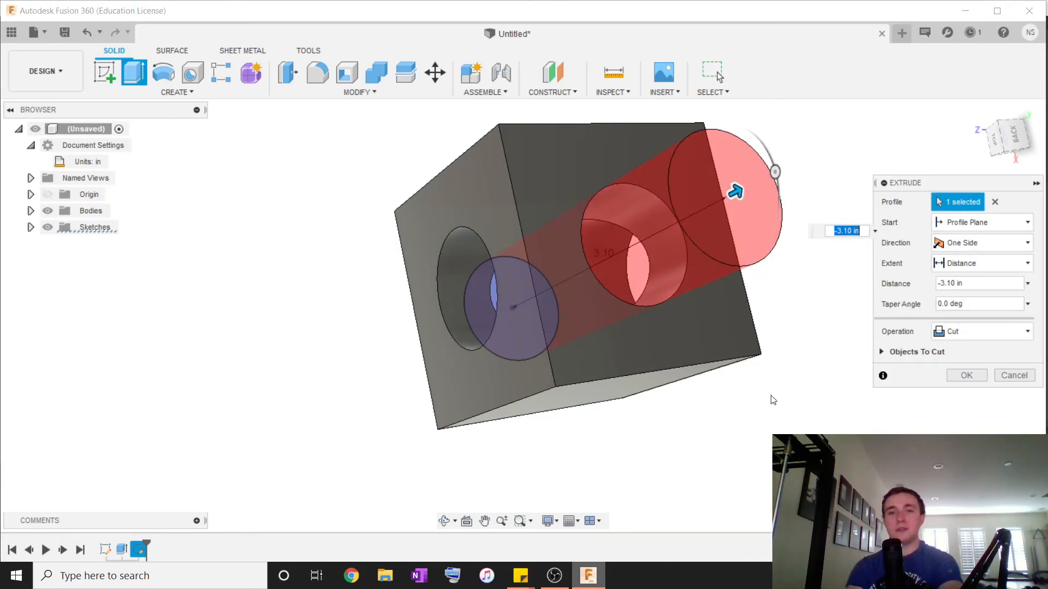
{"action": "scroll", "coordinate": [719, 404], "scroll_direction": "down", "scroll_amount": 3}
{"action": "middle_click_drag", "start_coordinate": [720, 404], "coordinate": [813, 393], "text": "shift"}
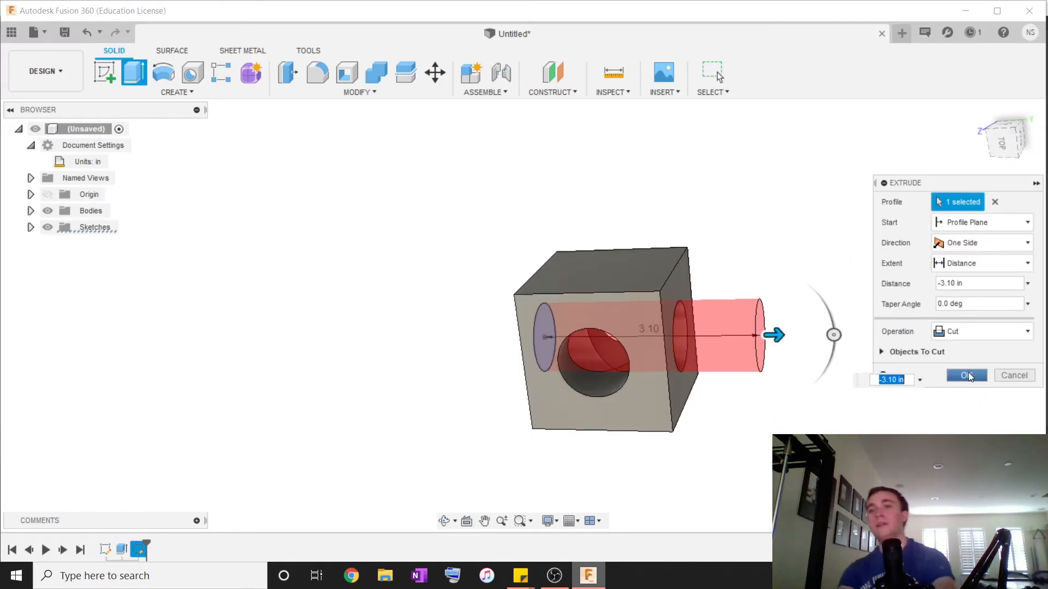
{"action": "left_click", "coordinate": [966, 375]}
Examine the cube from several angles to check the two holes crossing through it
{"action": "scroll", "coordinate": [752, 391], "scroll_direction": "down", "scroll_amount": 5}
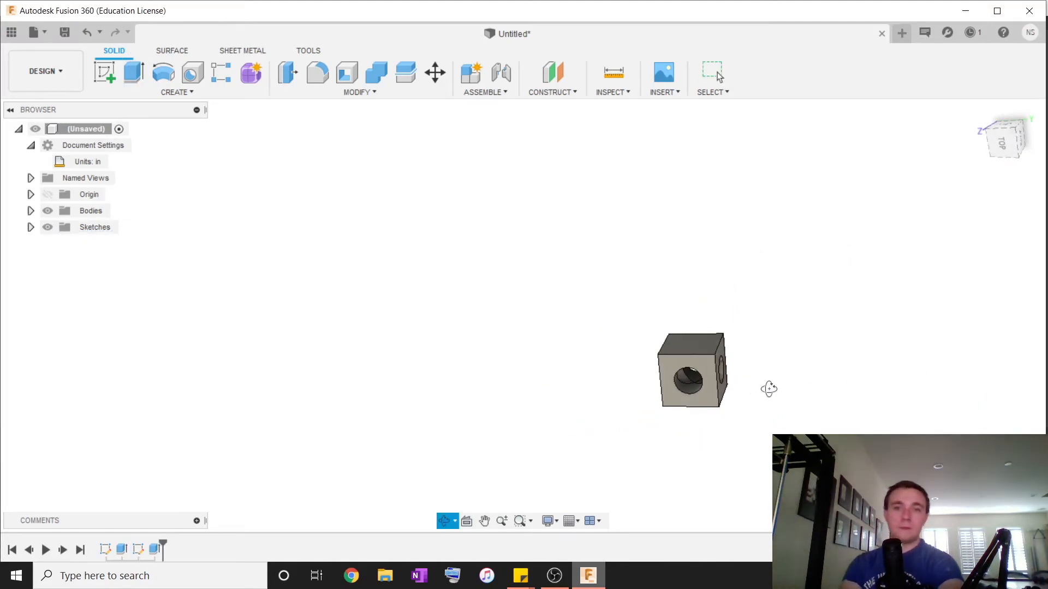
{"action": "middle_click_drag", "start_coordinate": [755, 390], "coordinate": [825, 382], "text": "shift"}
{"action": "scroll", "coordinate": [720, 370], "scroll_direction": "up", "scroll_amount": 5}
{"action": "middle_click_drag", "start_coordinate": [720, 370], "coordinate": [590, 405], "text": "shift"}
{"action": "left_click", "coordinate": [631, 321]}
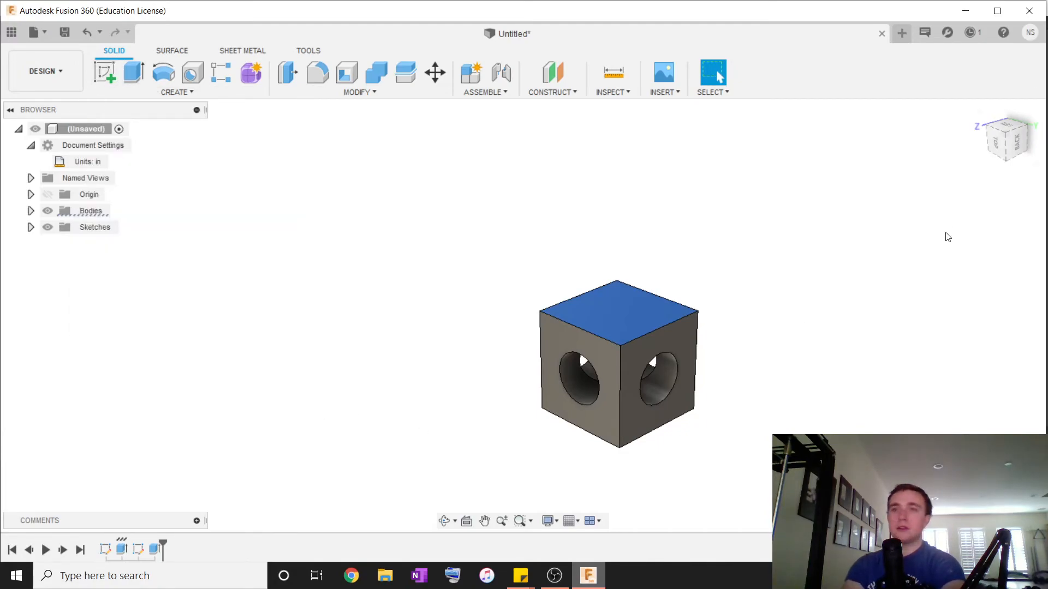
{"action": "left_click", "coordinate": [1000, 152]}
{"action": "left_click", "coordinate": [999, 142]}
{"action": "middle_click_drag", "start_coordinate": [676, 498], "coordinate": [534, 289], "text": "shift"}
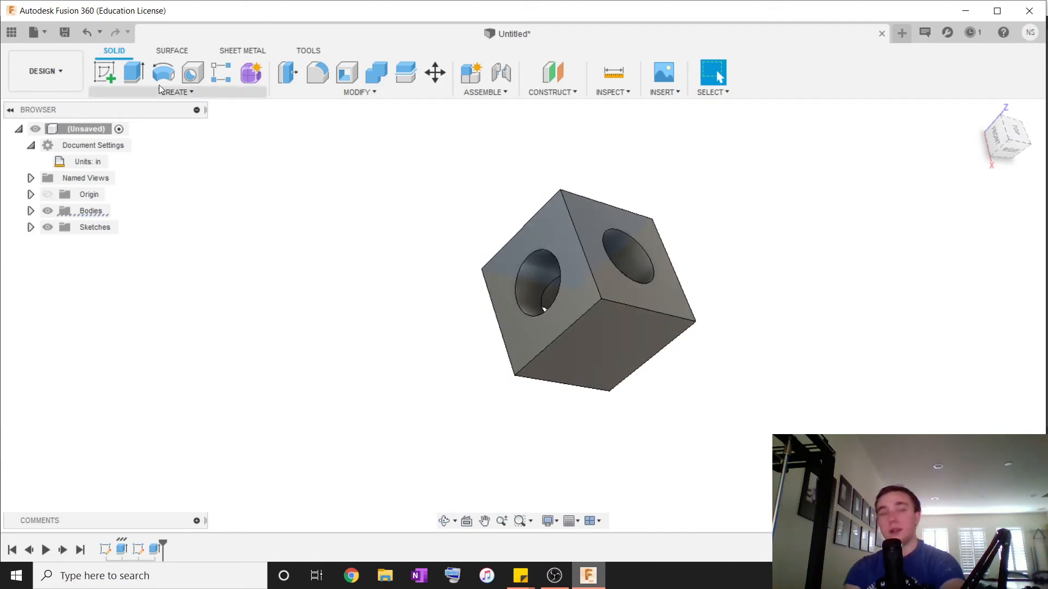
{"action": "left_click", "coordinate": [103, 73]}
{"action": "left_click", "coordinate": [559, 296]}
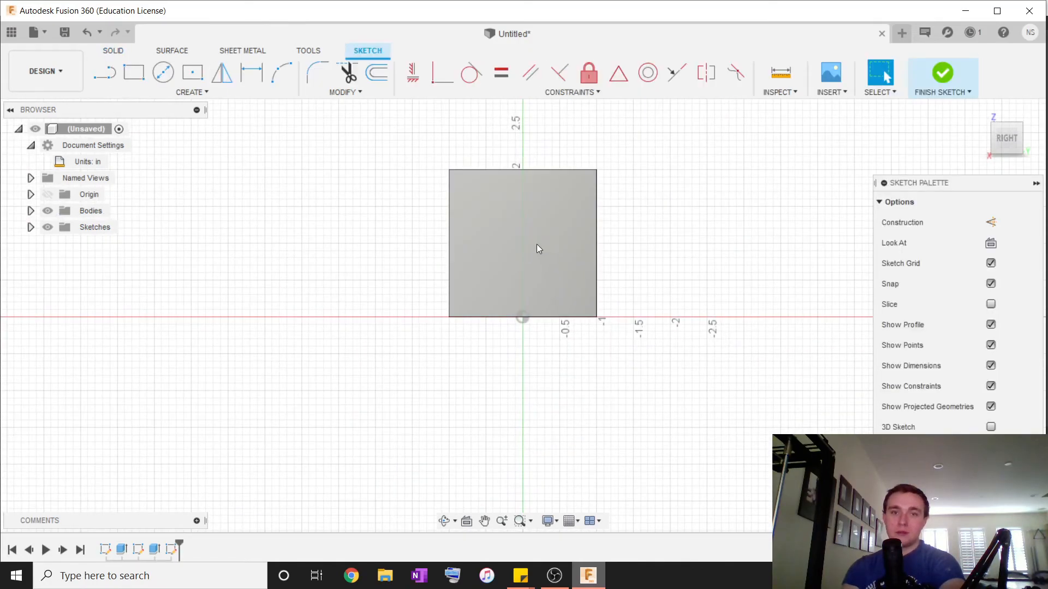
{"action": "left_click", "coordinate": [943, 75]}
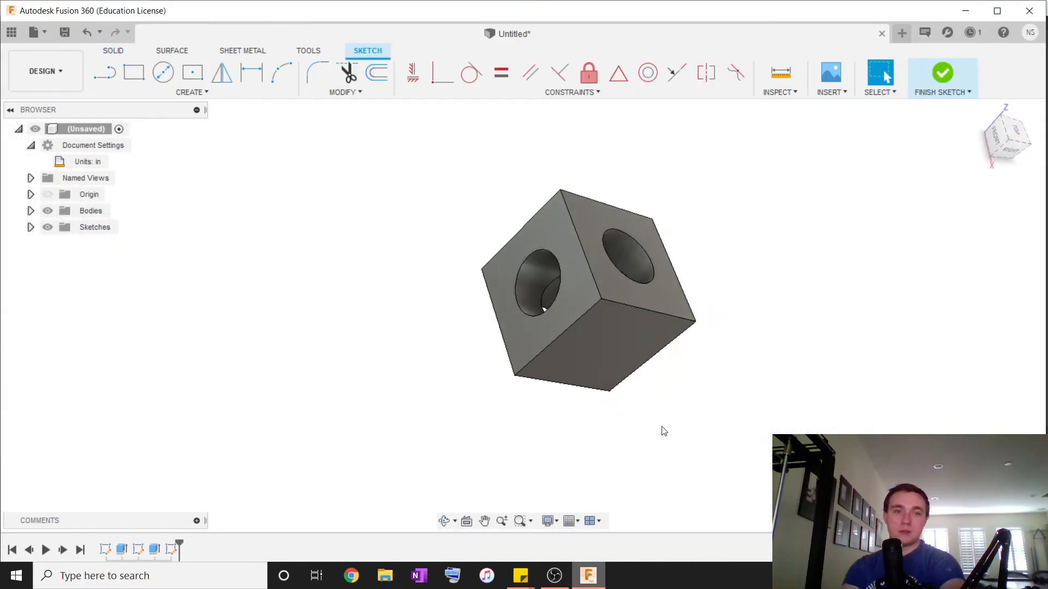
{"action": "left_click", "coordinate": [170, 551]}
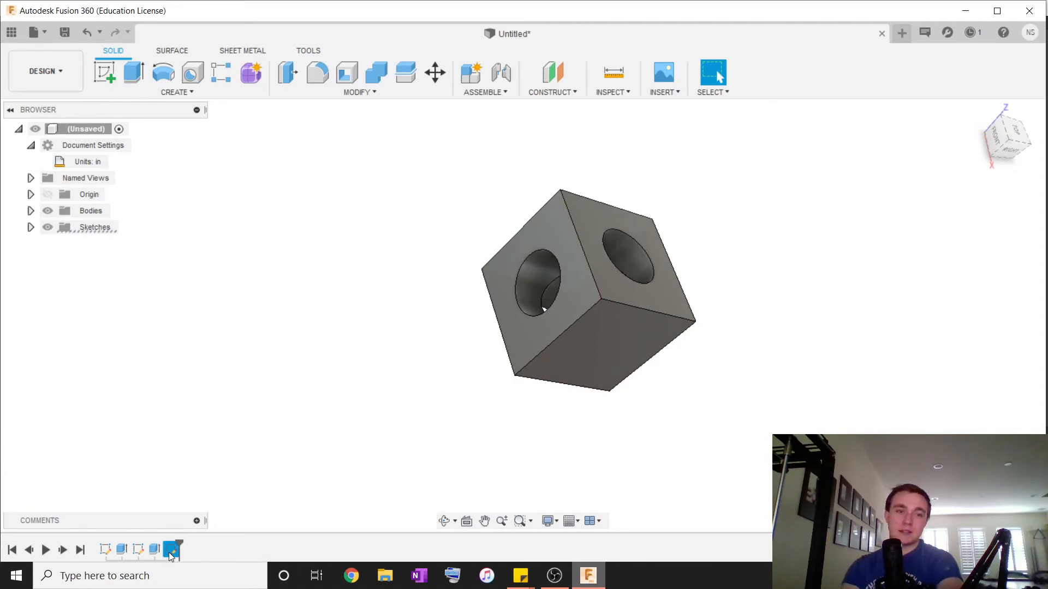
{"action": "key", "text": "Delete"}
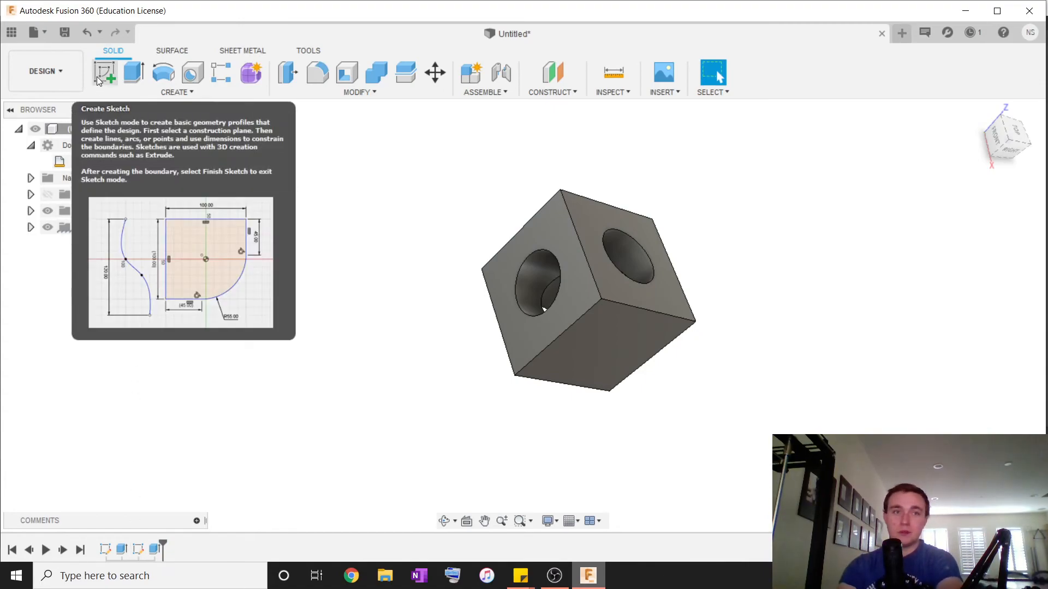
{"action": "right_click", "coordinate": [139, 551]}
{"action": "left_click", "coordinate": [77, 448]}
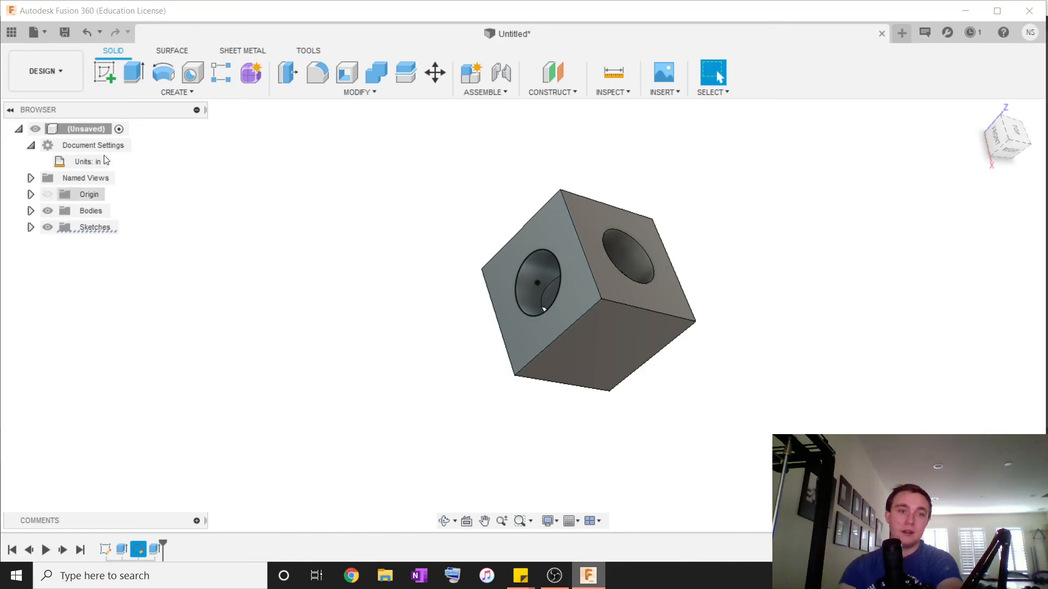
Start a sketch on the cube's remaining solid right face and draw a 1 in diameter circle on it
{"action": "left_click", "coordinate": [105, 69]}
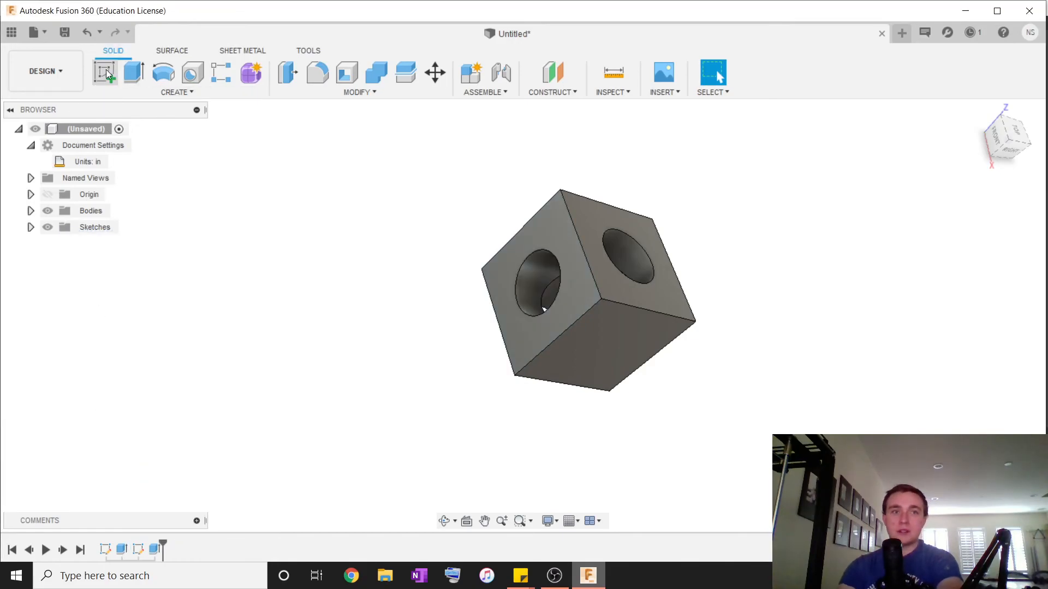
{"action": "left_click", "coordinate": [104, 71]}
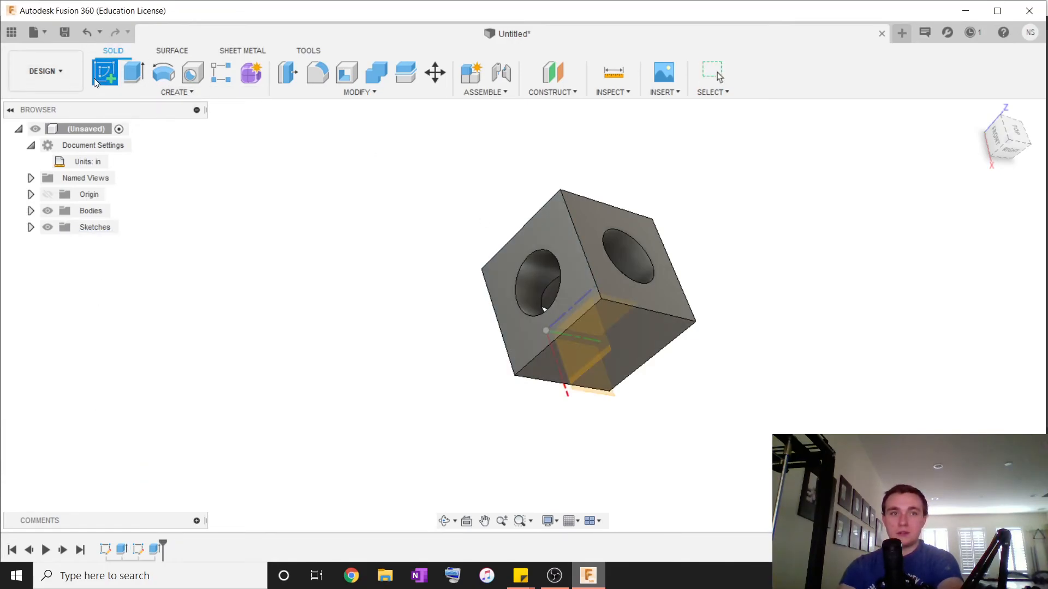
{"action": "left_click", "coordinate": [644, 335]}
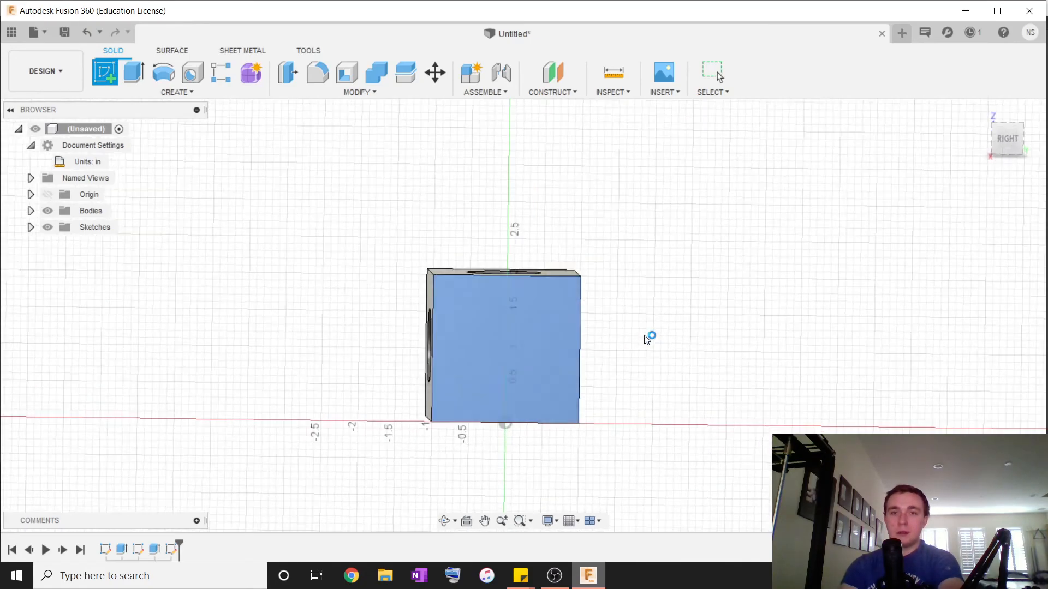
{"action": "key", "text": "c"}
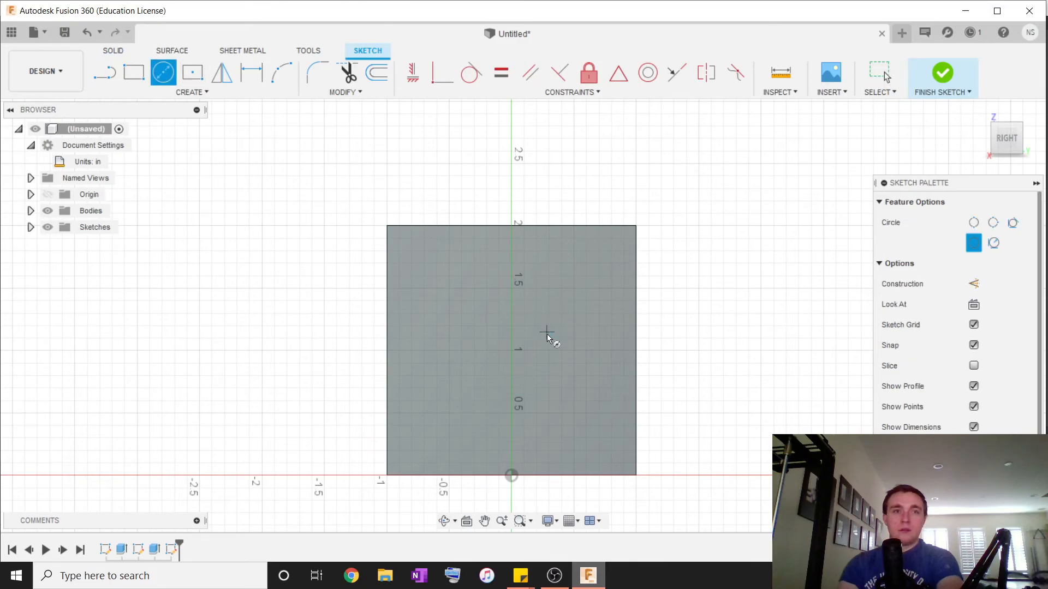
{"action": "left_click", "coordinate": [485, 375]}
{"action": "type", "text": "1"}
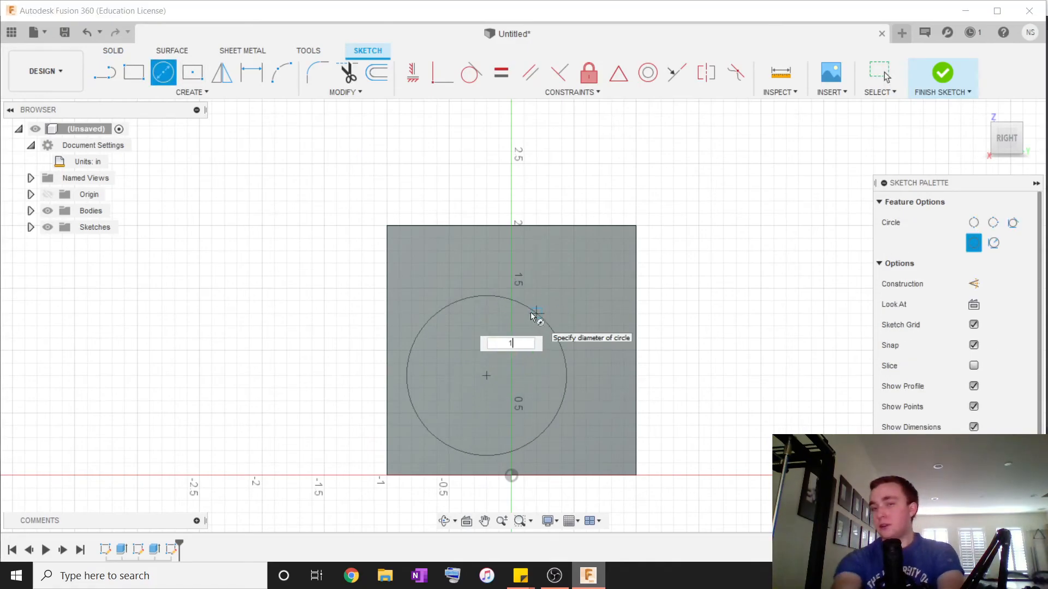
{"action": "key", "text": "Return"}
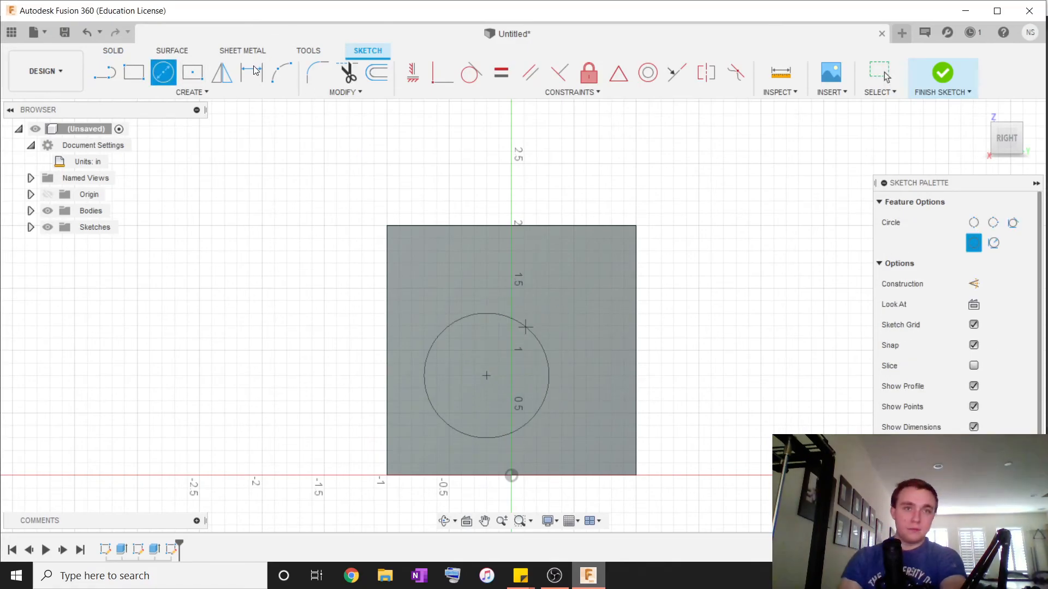
{"action": "key", "text": "Escape"}
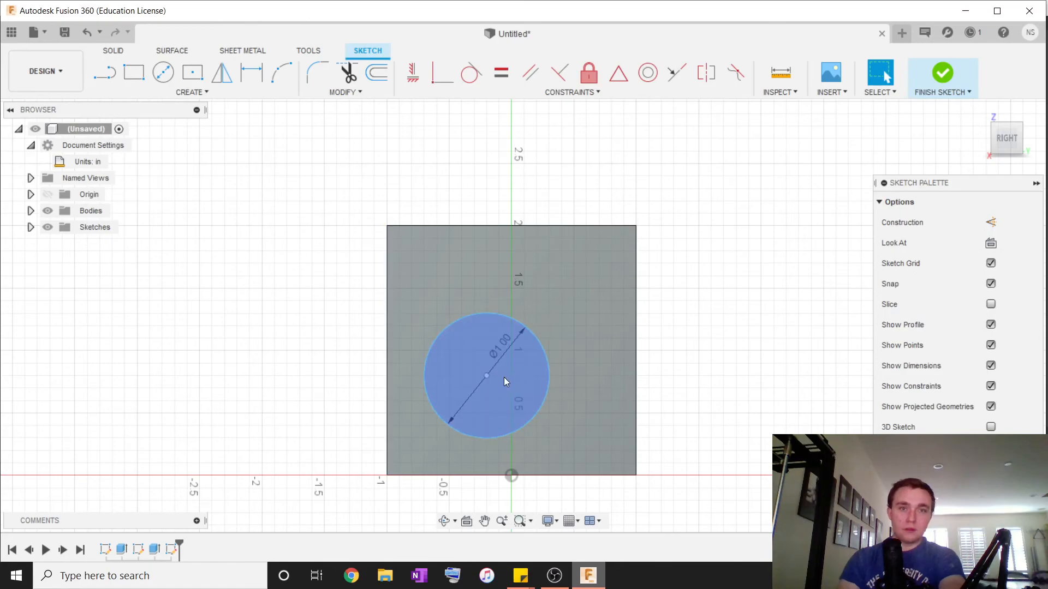
Dimension the vertical distance from the right face's top edge to the circle's center at 1 in
{"action": "left_click", "coordinate": [251, 73]}
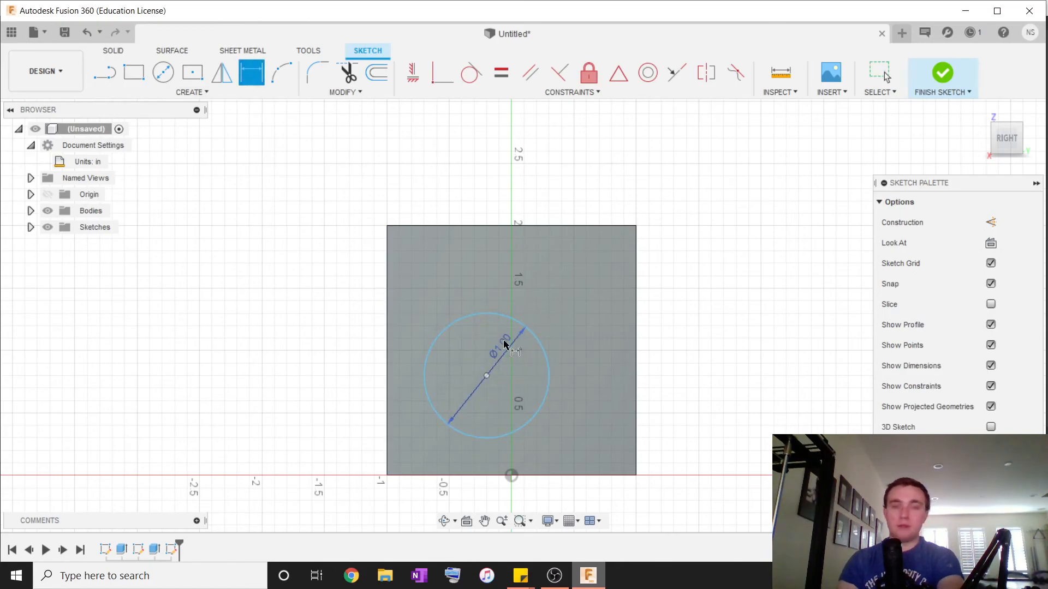
{"action": "left_click", "coordinate": [486, 380]}
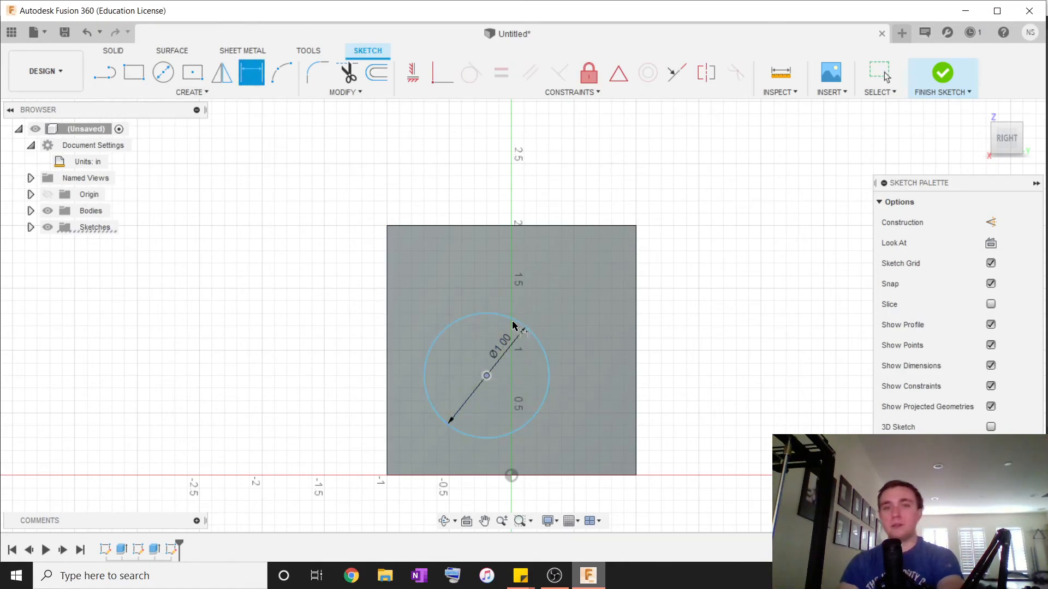
{"action": "left_click", "coordinate": [521, 227]}
{"action": "left_click", "coordinate": [724, 271]}
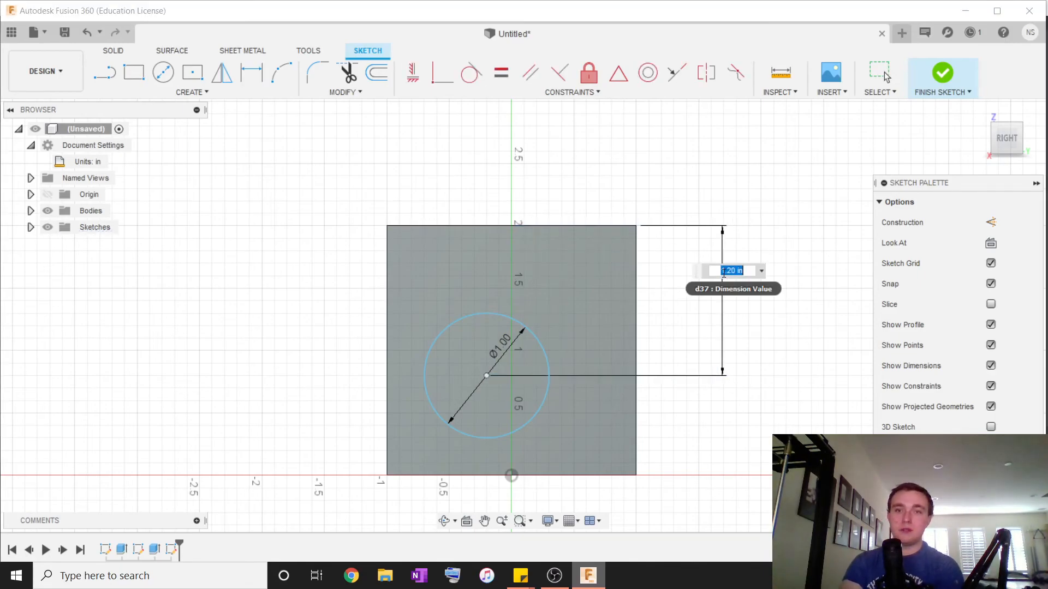
{"action": "type", "text": "1"}
{"action": "key", "text": "Return"}
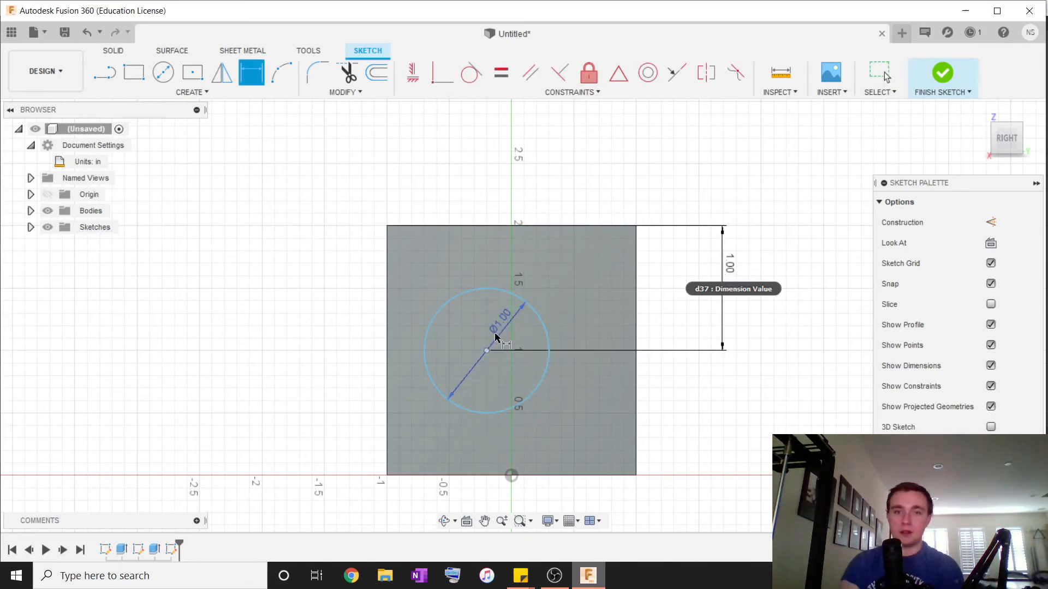
Dimension the horizontal distance from the right face's left edge to the circle's center at 1 in
{"action": "left_click", "coordinate": [389, 311]}
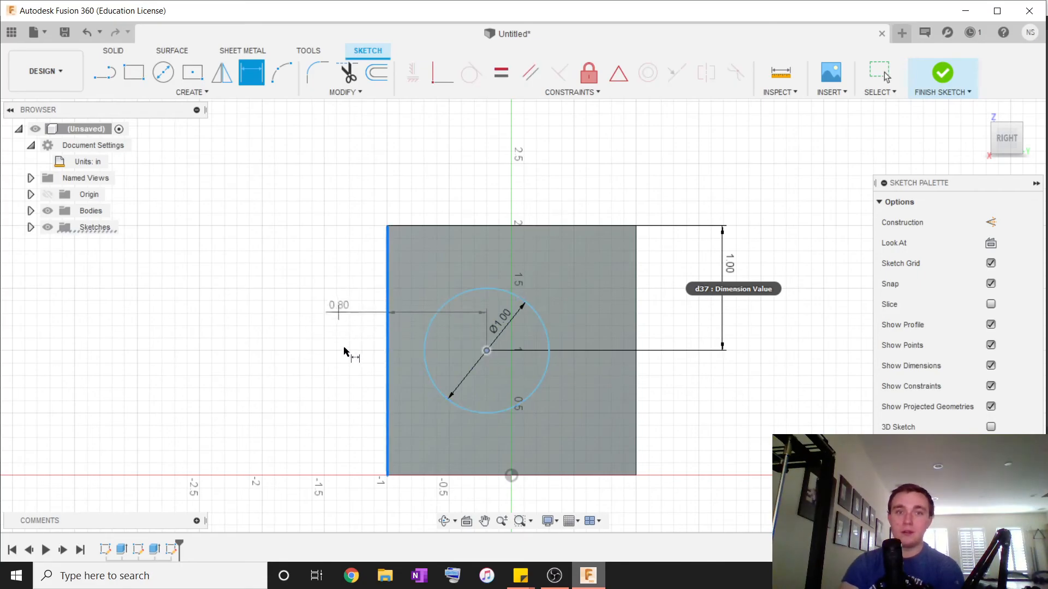
{"action": "left_click", "coordinate": [314, 360]}
{"action": "type", "text": "1"}
{"action": "key", "text": "Return"}
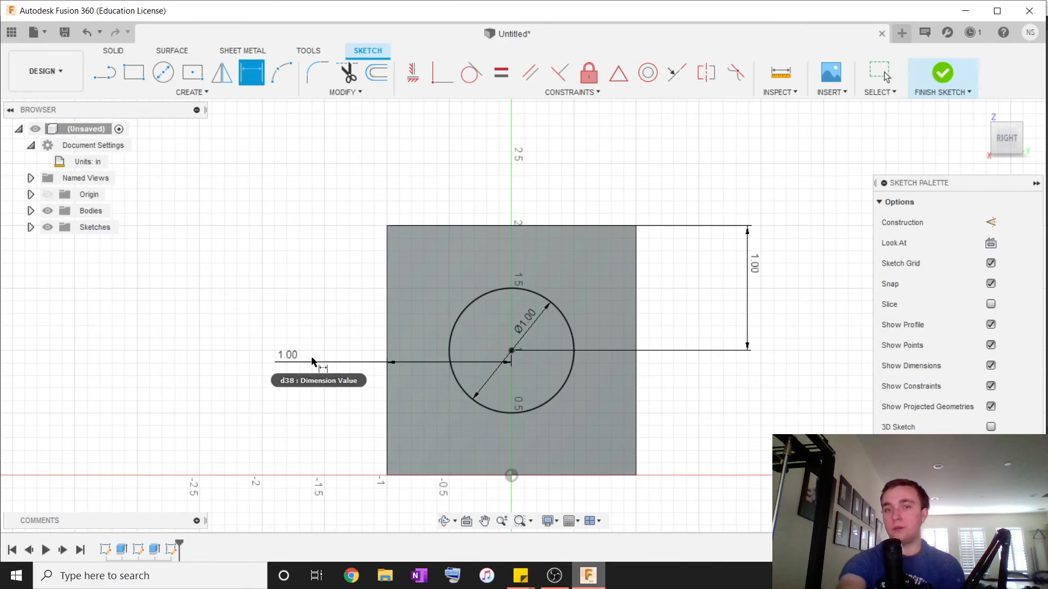
Extrude the right-face circle as a cut all the way through the cube
{"action": "left_click", "coordinate": [105, 54]}
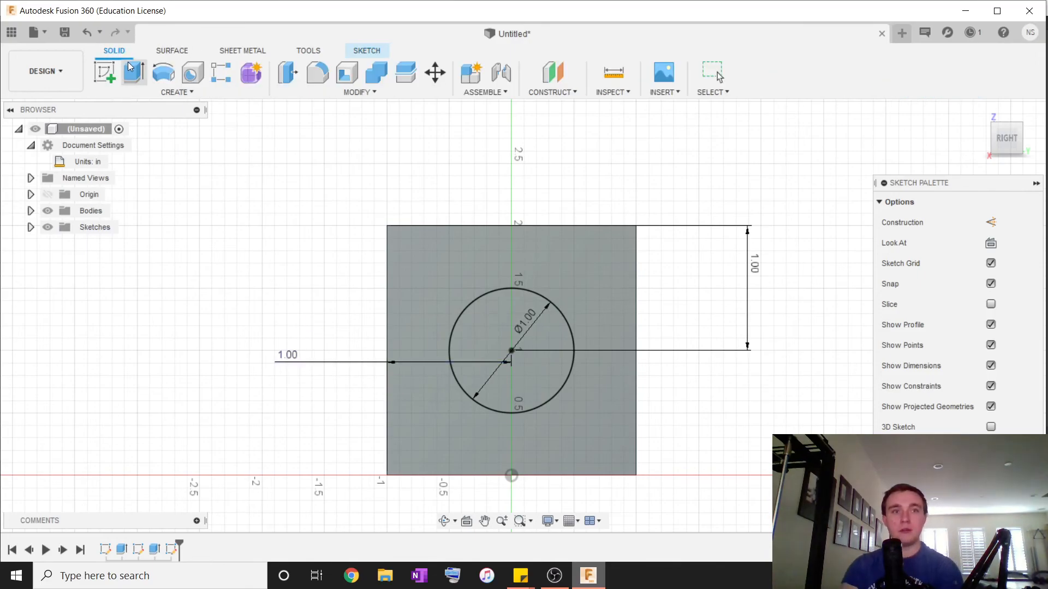
{"action": "left_click", "coordinate": [133, 71]}
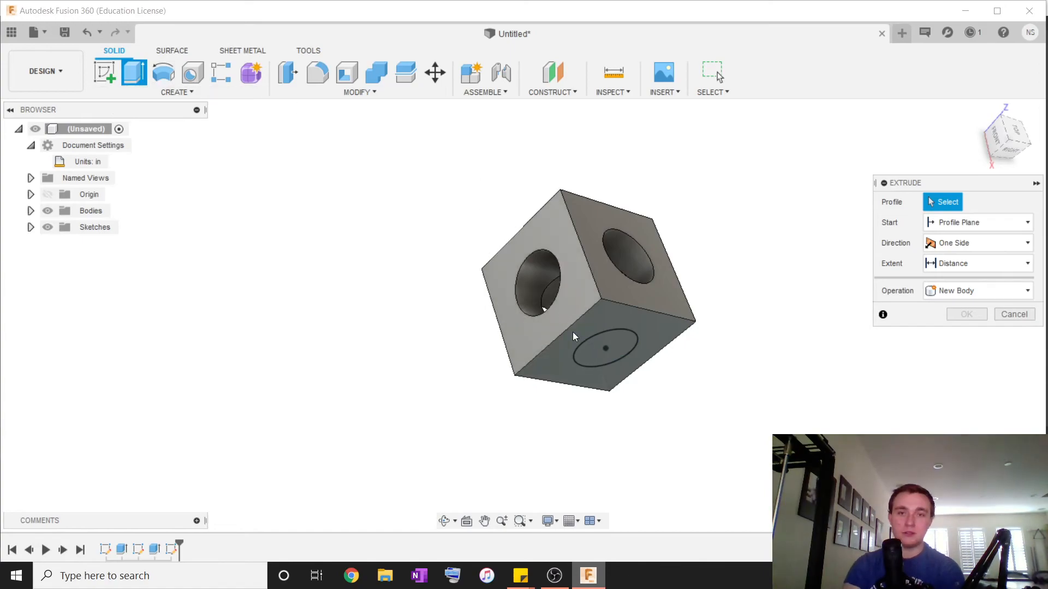
{"action": "left_click", "coordinate": [617, 343]}
{"action": "left_click_drag", "start_coordinate": [619, 340], "coordinate": [903, 357]}
{"action": "left_click", "coordinate": [966, 375]}
Examine the cube from several angles and distances to check the three holes intersecting inside it
{"action": "middle_click_drag", "start_coordinate": [954, 374], "coordinate": [702, 379], "text": "shift"}
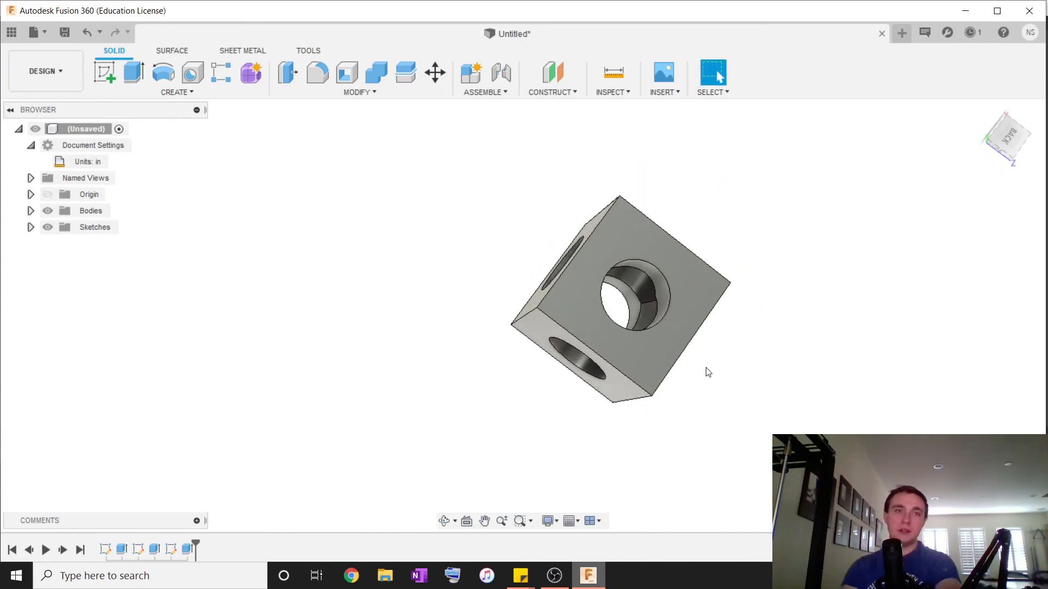
{"action": "middle_click_drag", "start_coordinate": [624, 404], "coordinate": [602, 404], "text": "shift"}
{"action": "scroll", "coordinate": [602, 401], "scroll_direction": "up", "scroll_amount": 3}
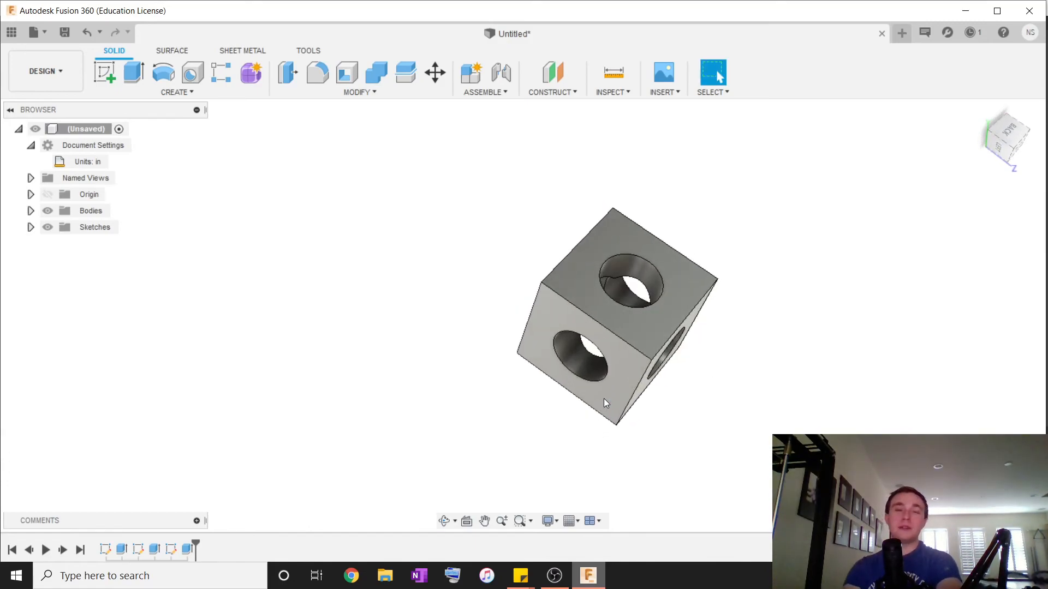
{"action": "scroll", "coordinate": [595, 382], "scroll_direction": "down", "scroll_amount": 5}
{"action": "scroll", "coordinate": [591, 394], "scroll_direction": "up", "scroll_amount": 5}
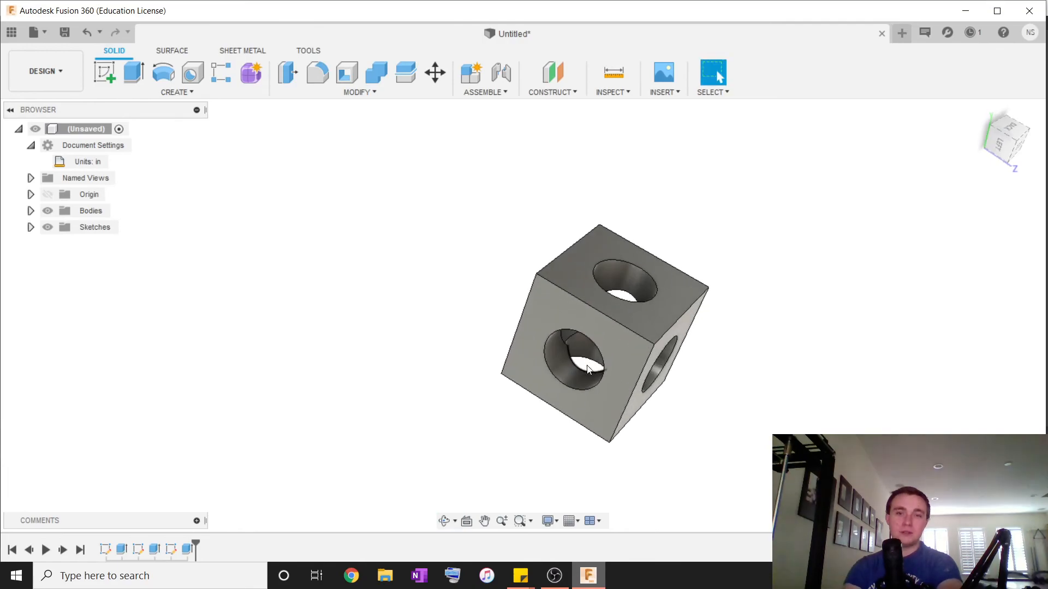
{"action": "scroll", "coordinate": [588, 369], "scroll_direction": "down", "scroll_amount": 3}
{"action": "scroll", "coordinate": [589, 369], "scroll_direction": "up", "scroll_amount": 2}
{"action": "scroll", "coordinate": [588, 368], "scroll_direction": "down", "scroll_amount": 4}
{"action": "scroll", "coordinate": [588, 368], "scroll_direction": "up", "scroll_amount": 2}
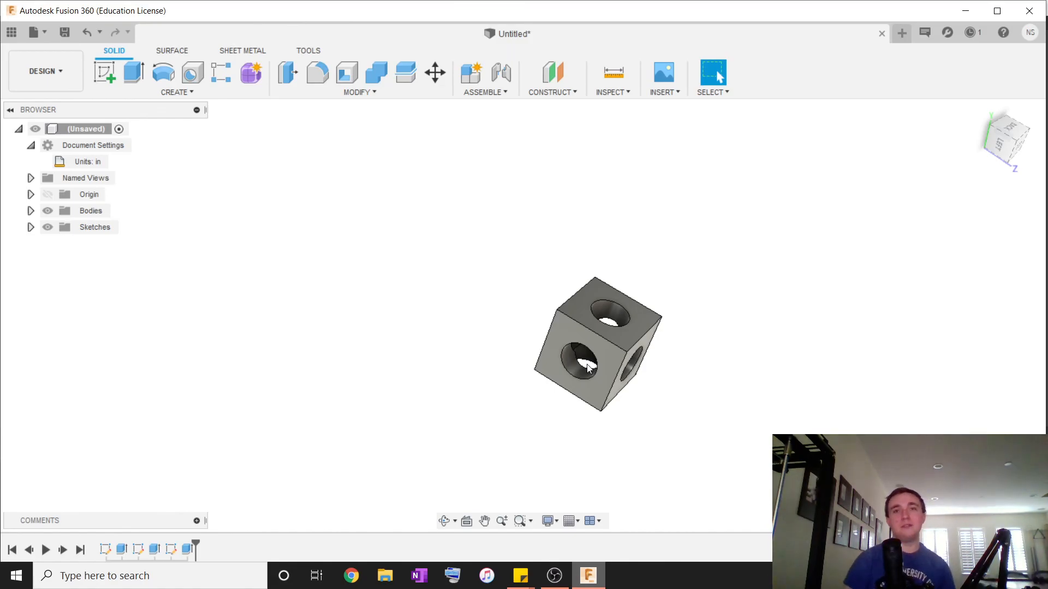
{"action": "left_click", "coordinate": [554, 575]}
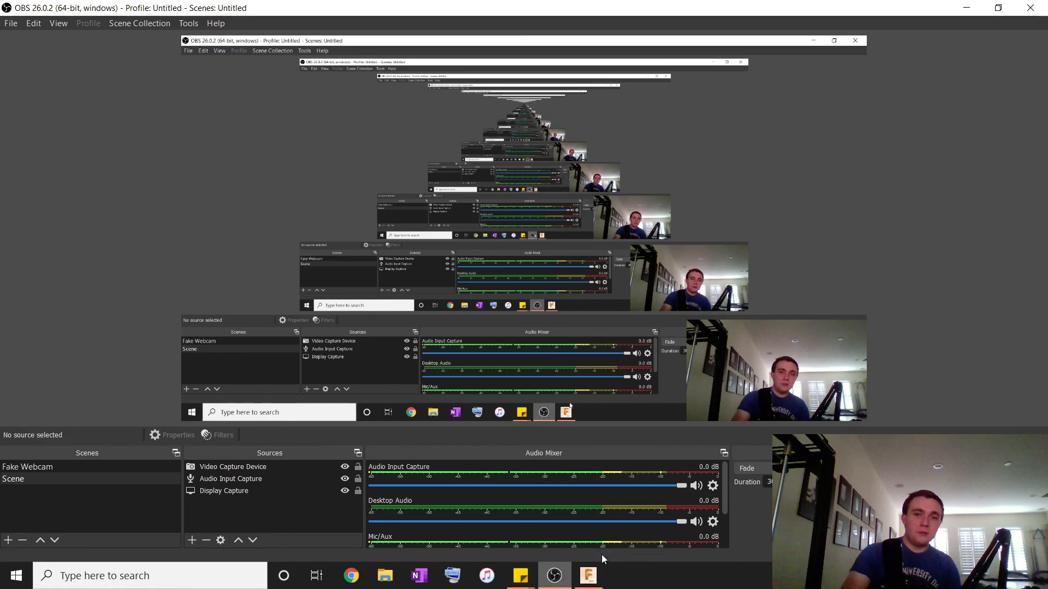